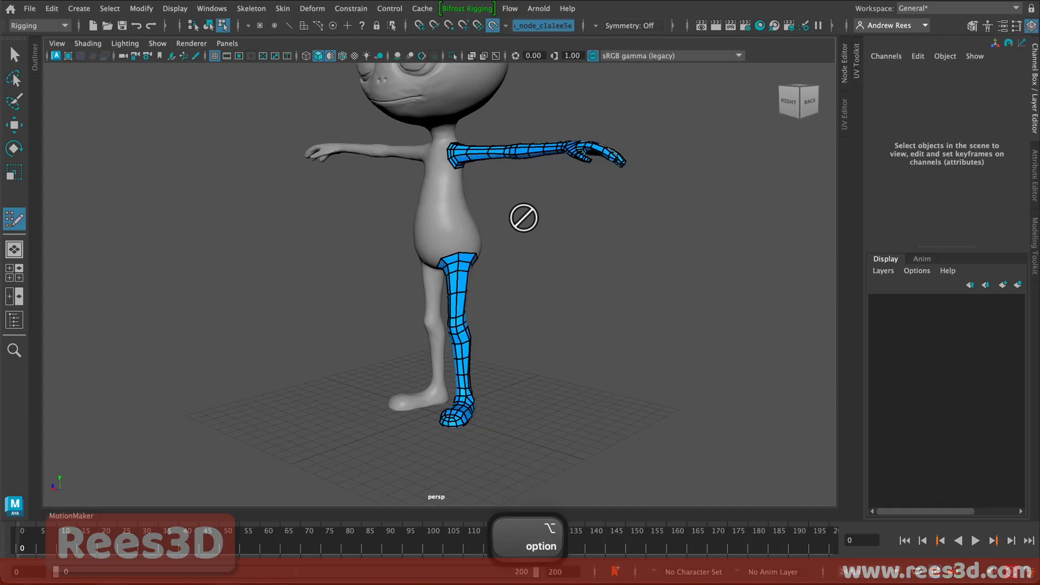
Fill the gap along the side of the torso with one quad connecting the underarm to the top of the leg mesh.
{"action": "left_click_drag", "start_coordinate": [522, 217], "coordinate": [506, 195], "text": "alt"}
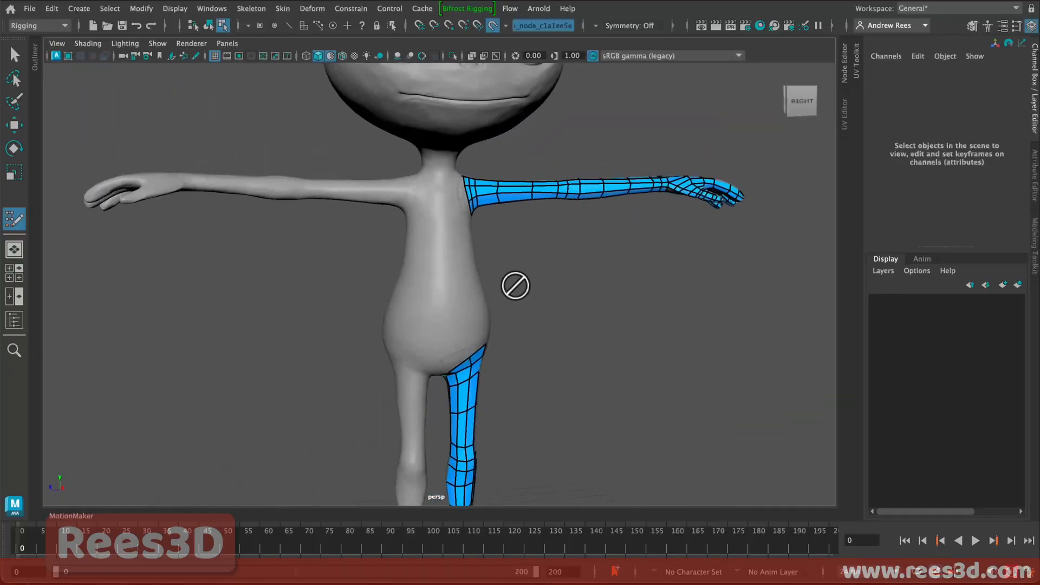
{"action": "scroll", "coordinate": [429, 234], "scroll_direction": "up", "scroll_amount": 3}
{"action": "left_click_drag", "start_coordinate": [424, 236], "coordinate": [515, 425], "text": "alt"}
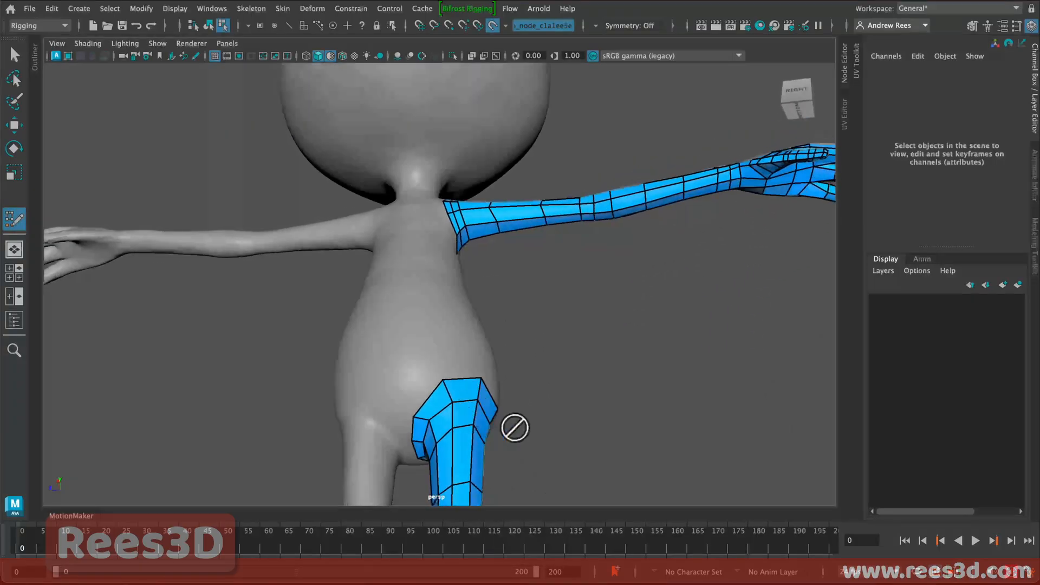
{"action": "left_click_drag", "start_coordinate": [493, 313], "coordinate": [514, 294], "text": "alt"}
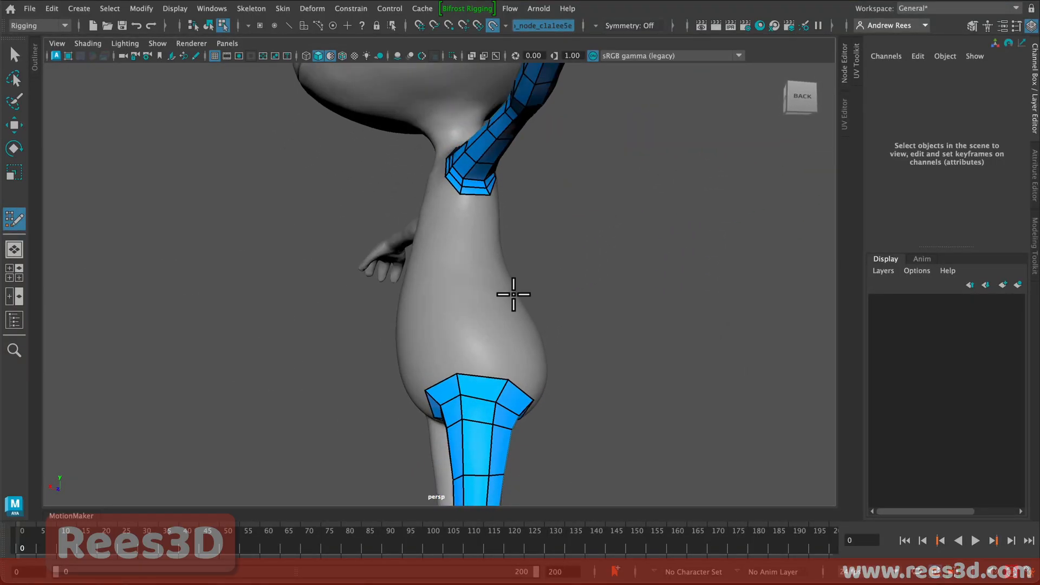
{"action": "left_click", "coordinate": [478, 287], "text": "shift"}
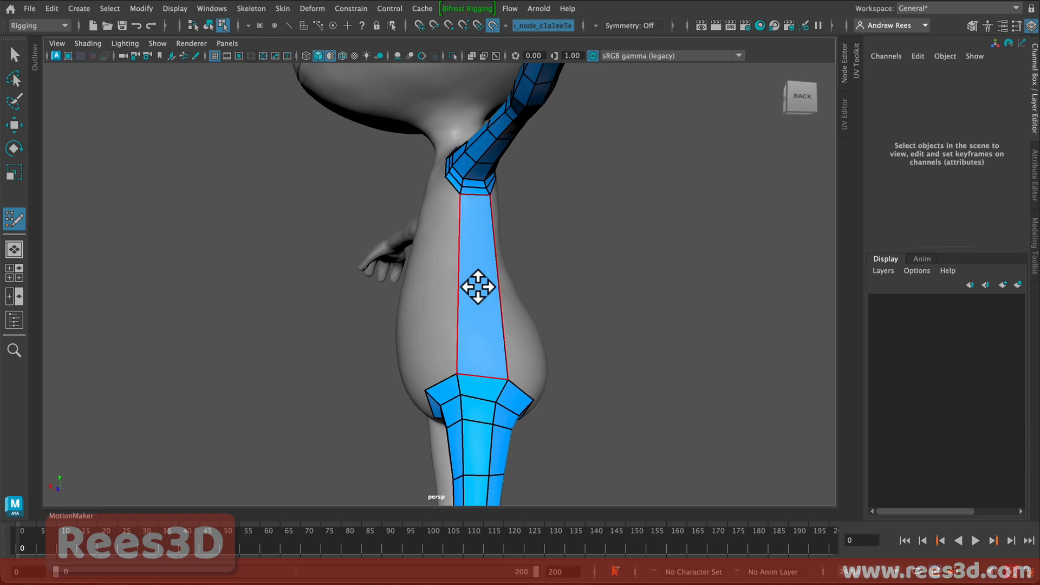
Add a quad from the top of the shoulder onto the neck and extrude its upper edge one more quad upward.
{"action": "left_click_drag", "start_coordinate": [468, 325], "coordinate": [479, 440], "text": "alt"}
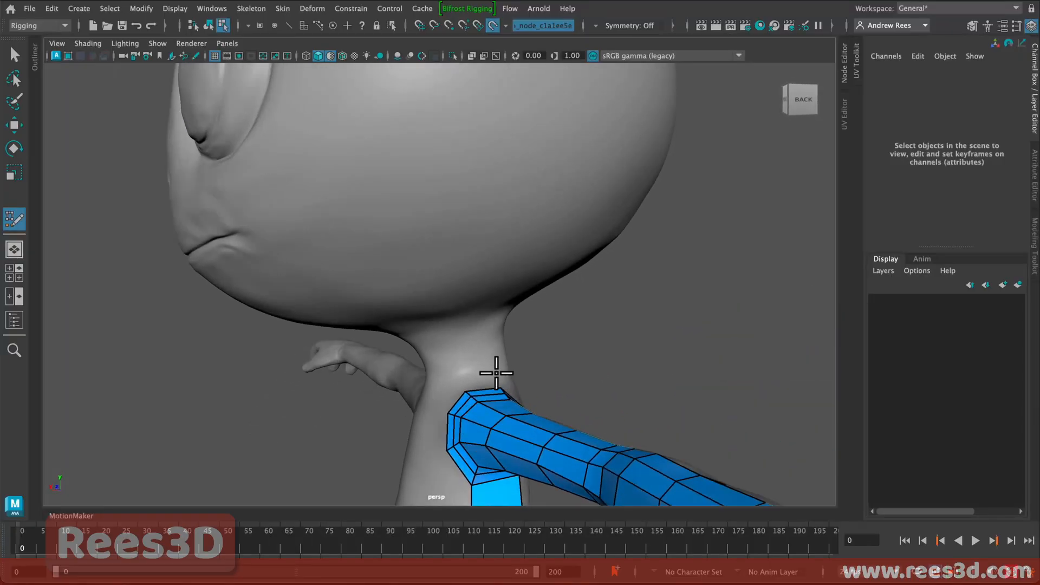
{"action": "mouse_move", "coordinate": [477, 360]}
{"action": "left_mouse_down", "text": "alt"}
{"action": "mouse_move", "coordinate": [506, 348]}
{"action": "mouse_move", "coordinate": [476, 360]}
{"action": "left_mouse_up", "text": "alt"}
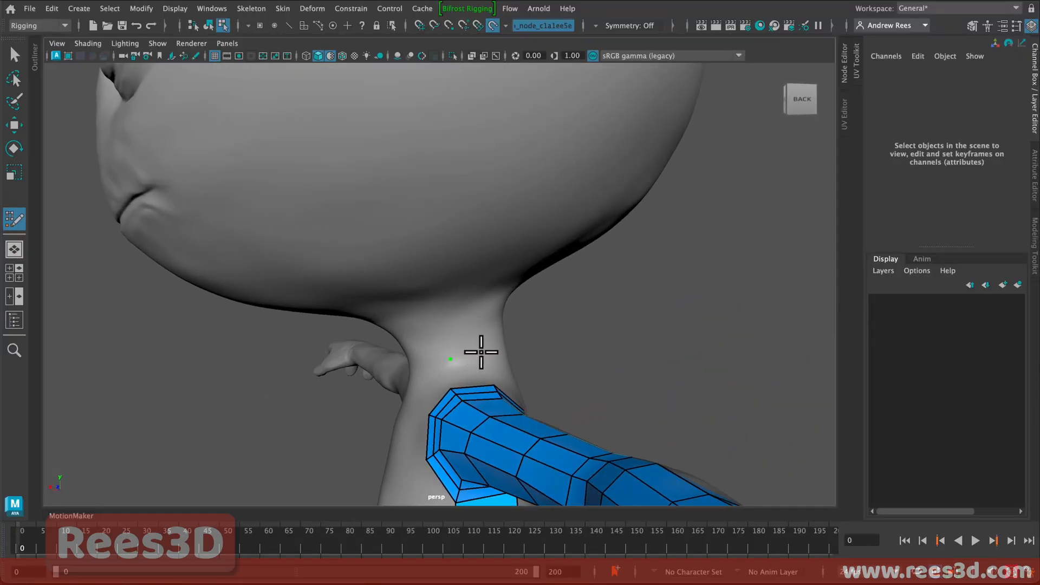
{"action": "left_click_drag", "start_coordinate": [472, 379], "coordinate": [562, 372], "text": "alt"}
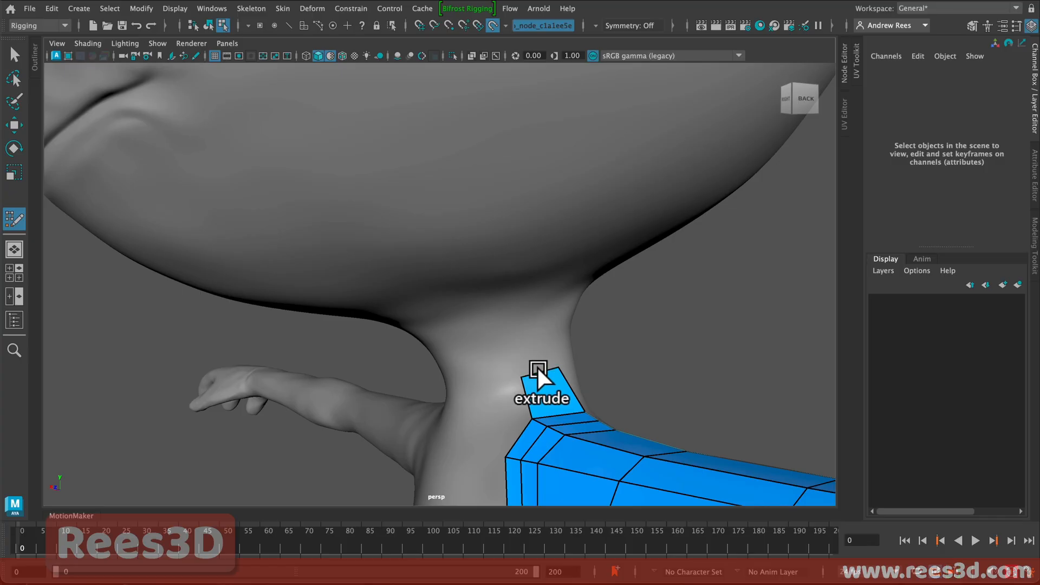
{"action": "left_click_drag", "start_coordinate": [538, 365], "coordinate": [533, 333]}
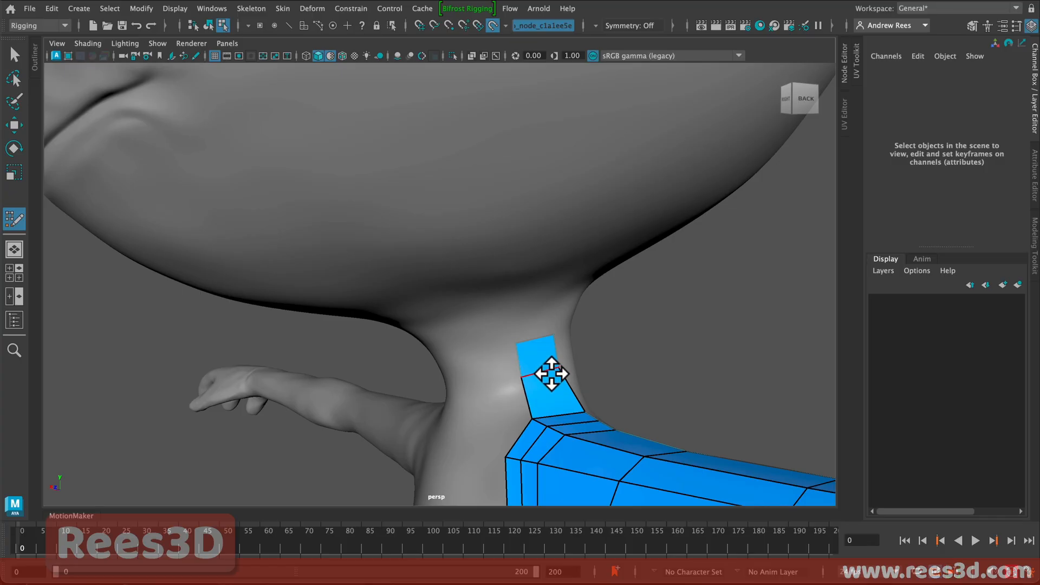
Extrude the upper neck quad's front edge twice to run a strip of quads toward the front of the neck.
{"action": "left_click_drag", "start_coordinate": [539, 385], "coordinate": [504, 387], "text": "alt"}
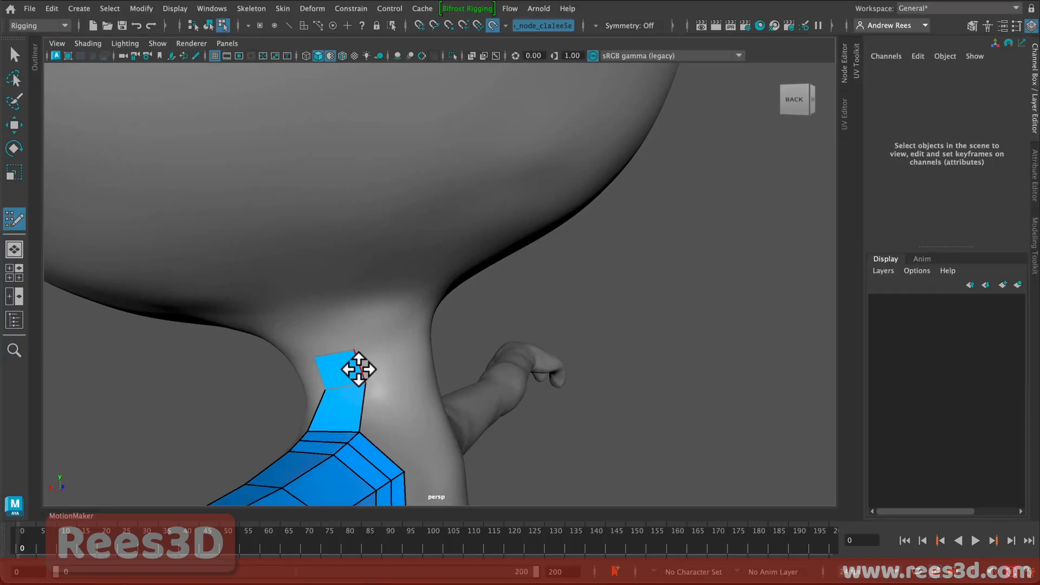
{"action": "left_click_drag", "start_coordinate": [359, 369], "coordinate": [459, 390]}
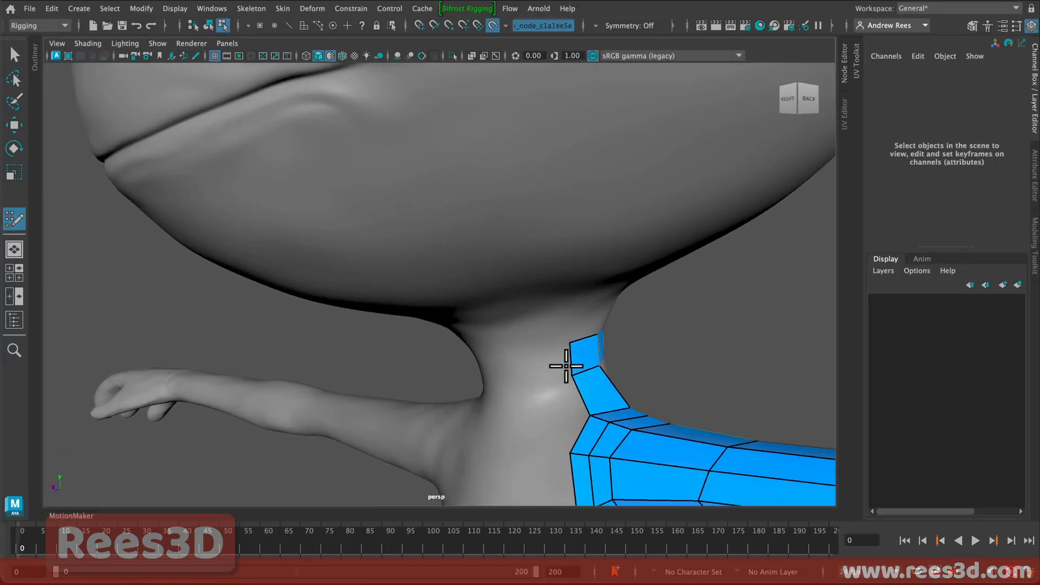
{"action": "mouse_move", "coordinate": [573, 358]}
{"action": "left_mouse_down"}
{"action": "mouse_move", "coordinate": [527, 362]}
{"action": "mouse_move", "coordinate": [639, 390]}
{"action": "mouse_move", "coordinate": [643, 374]}
{"action": "left_mouse_up"}
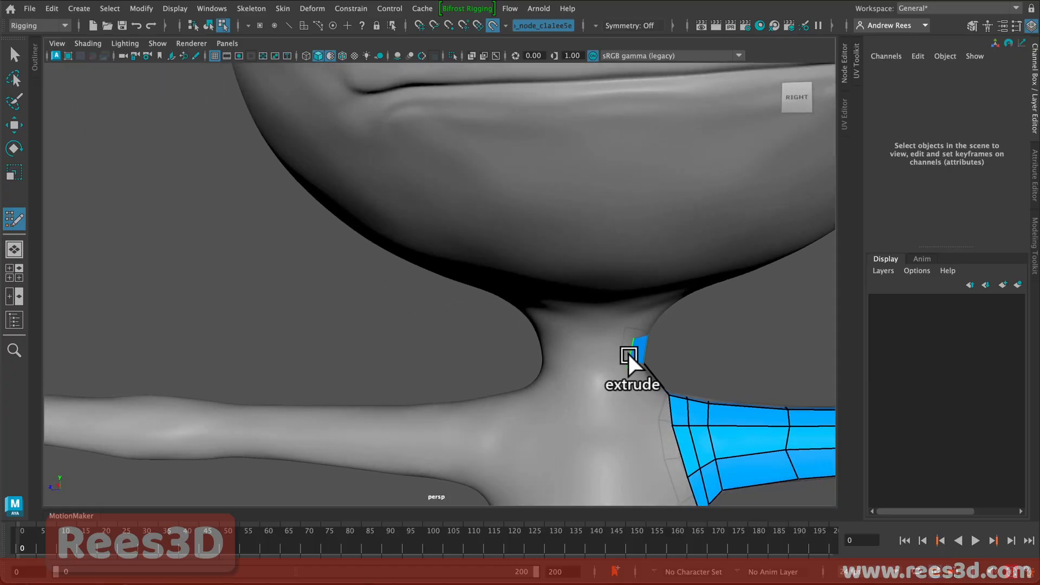
{"action": "left_click_drag", "start_coordinate": [628, 353], "coordinate": [611, 357]}
{"action": "left_click_drag", "start_coordinate": [663, 389], "coordinate": [653, 382], "text": "alt"}
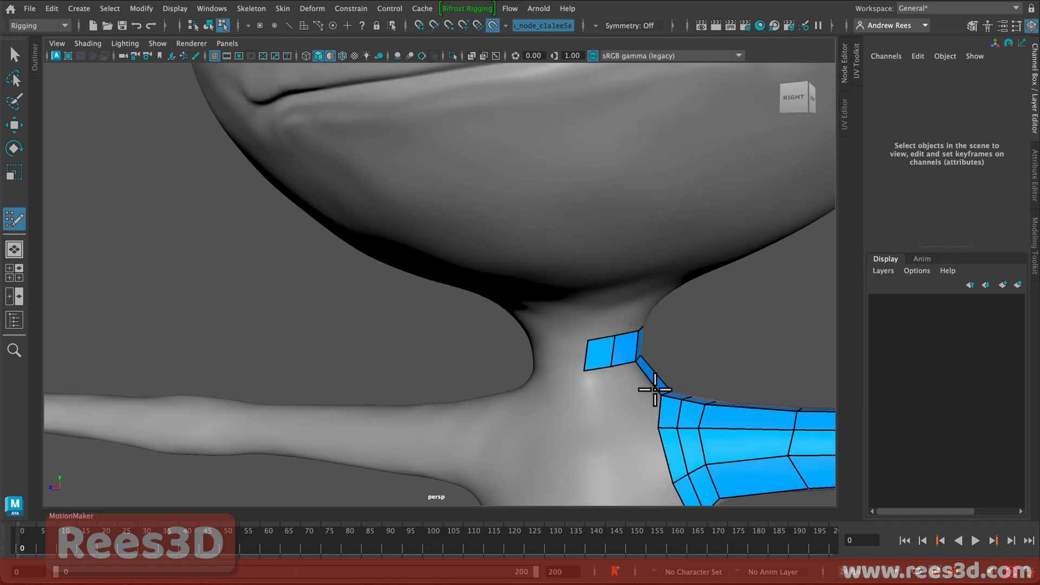
Move the front end vertices of the neck strip onto the body's centre line in the side view.
{"action": "key", "text": "space"}
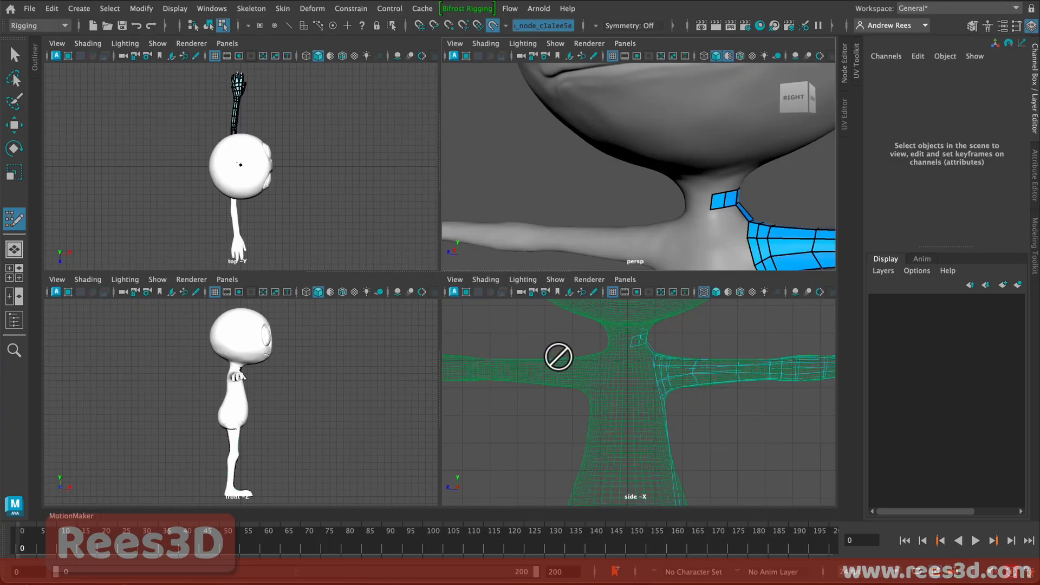
{"action": "right_click_drag", "start_coordinate": [557, 358], "coordinate": [793, 400], "text": "alt"}
{"action": "middle_click_drag", "start_coordinate": [699, 398], "coordinate": [711, 506], "text": "alt"}
{"action": "middle_click_drag", "start_coordinate": [686, 380], "coordinate": [687, 467], "text": "alt"}
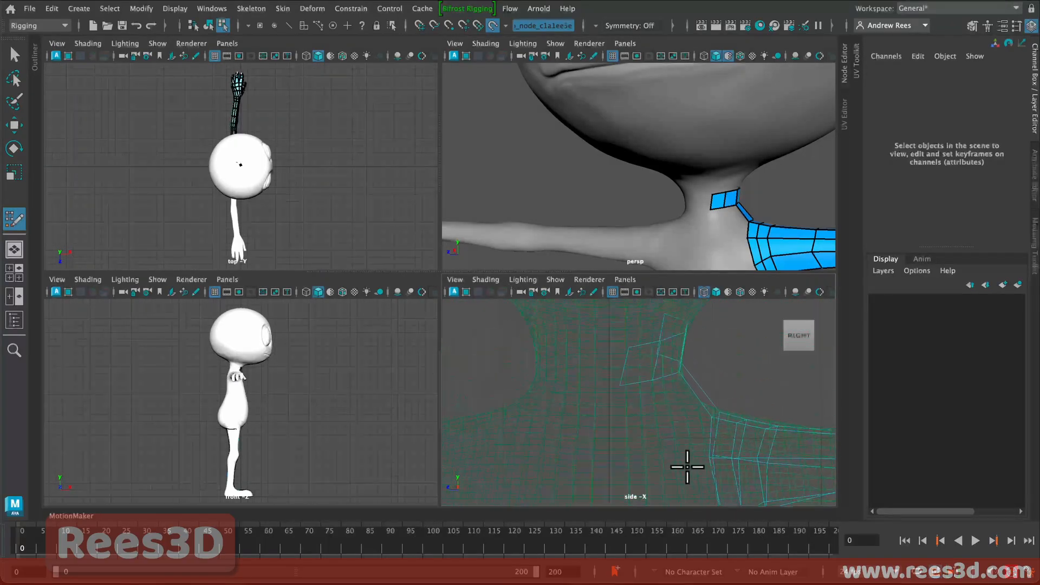
{"action": "right_click_drag", "start_coordinate": [715, 392], "coordinate": [894, 440], "text": "alt"}
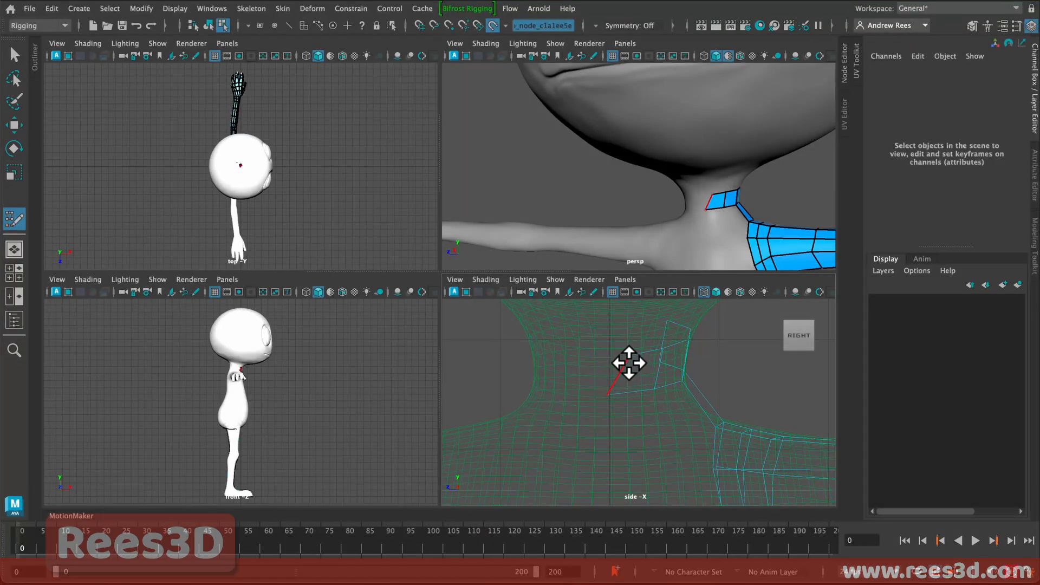
{"action": "left_click_drag", "start_coordinate": [630, 356], "coordinate": [610, 355]}
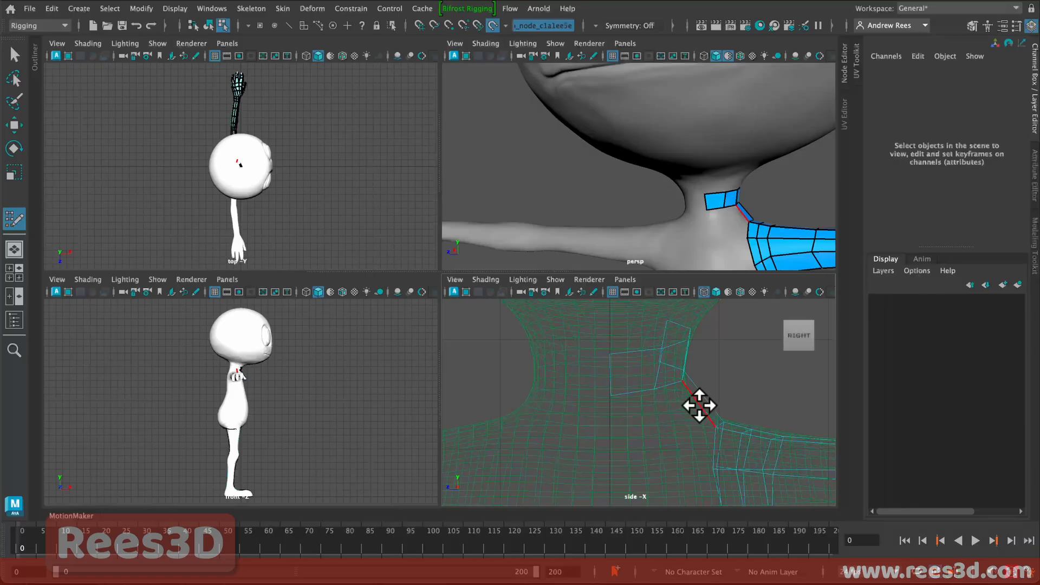
Extend the neck strip around the other side of the neck with further quads toward the centre line.
{"action": "scroll", "coordinate": [682, 405], "scroll_direction": "down", "scroll_amount": 3}
{"action": "left_click_drag", "start_coordinate": [734, 210], "coordinate": [632, 199], "text": "alt"}
{"action": "left_click", "coordinate": [672, 188]}
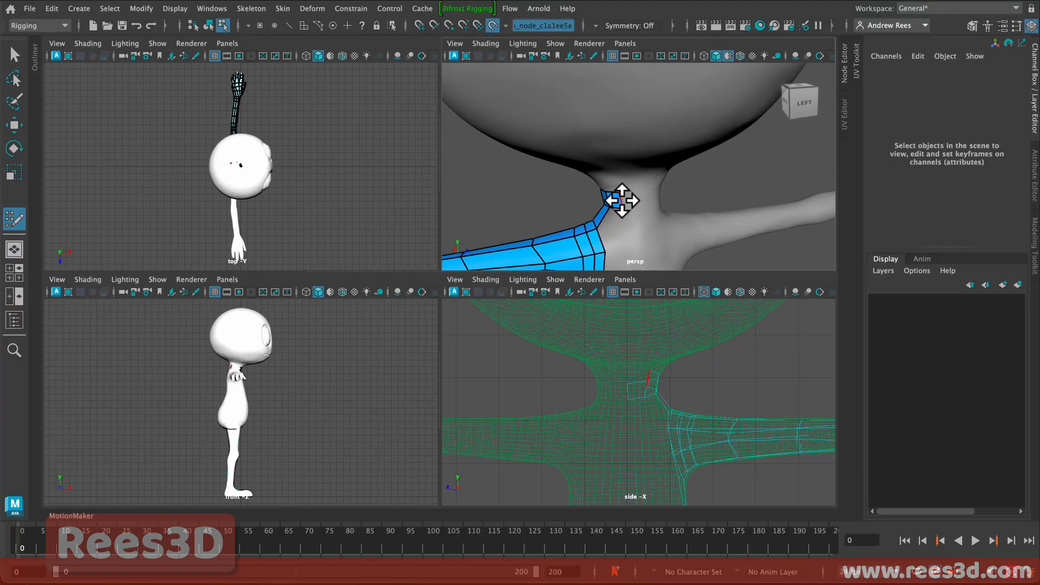
{"action": "key", "text": "ctrl+e"}
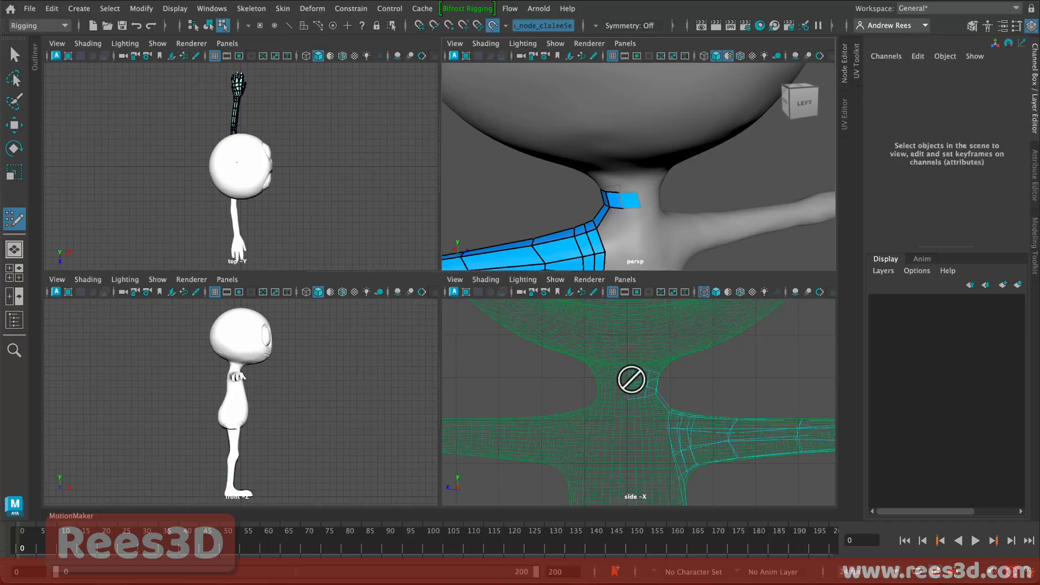
Move the upper end vertex of the newly extended neck strip onto the centre line.
{"action": "right_click_drag", "start_coordinate": [632, 380], "coordinate": [821, 395], "text": "alt"}
{"action": "key", "text": "space"}
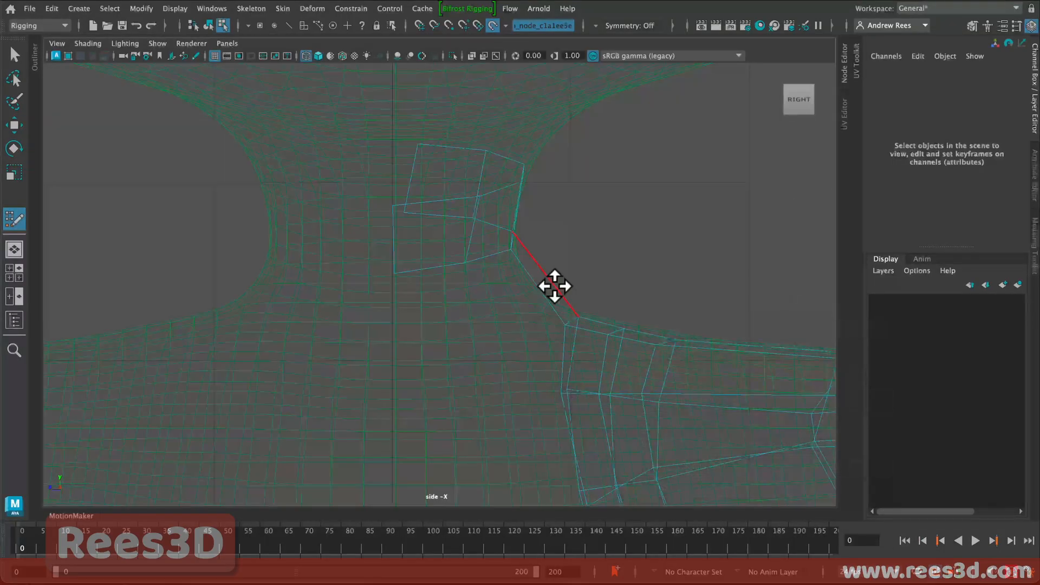
{"action": "middle_click_drag", "start_coordinate": [490, 171], "coordinate": [532, 292], "text": "alt"}
{"action": "right_click_drag", "start_coordinate": [532, 293], "coordinate": [592, 325], "text": "alt"}
{"action": "middle_click_drag", "start_coordinate": [593, 320], "coordinate": [633, 324], "text": "alt"}
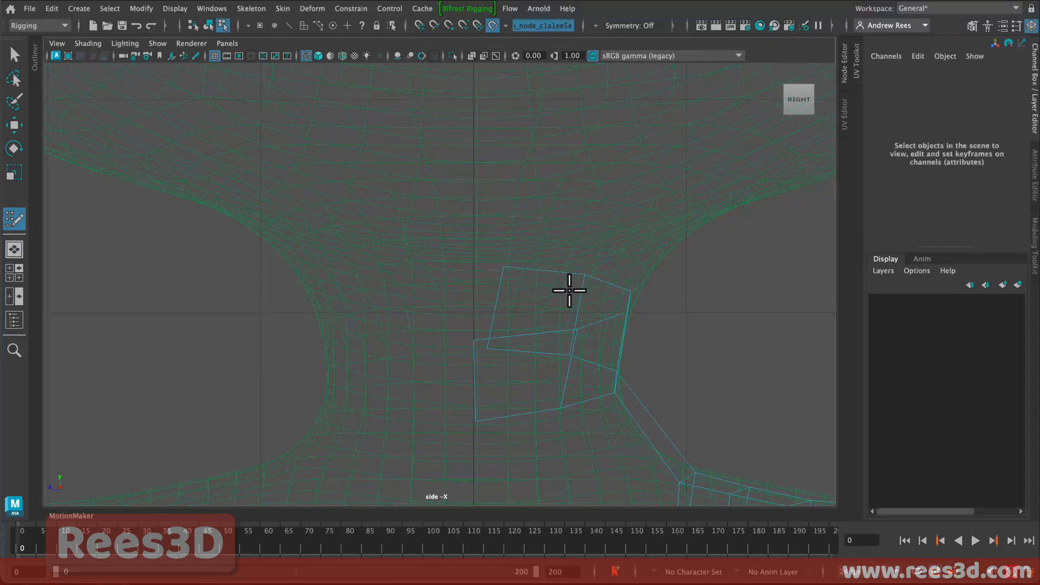
{"action": "key", "text": "space"}
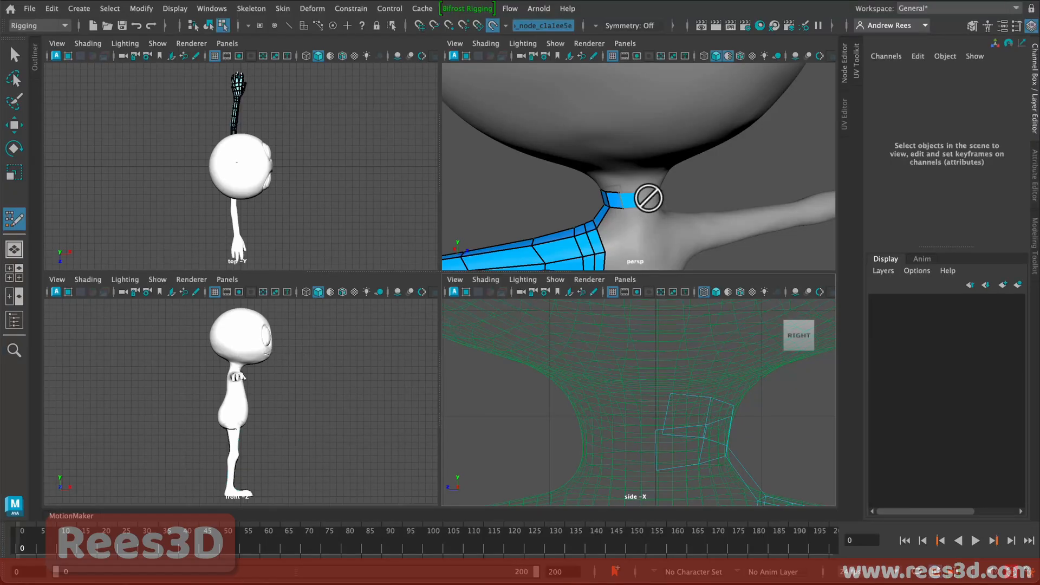
{"action": "left_click_drag", "start_coordinate": [677, 196], "coordinate": [628, 174], "text": "alt"}
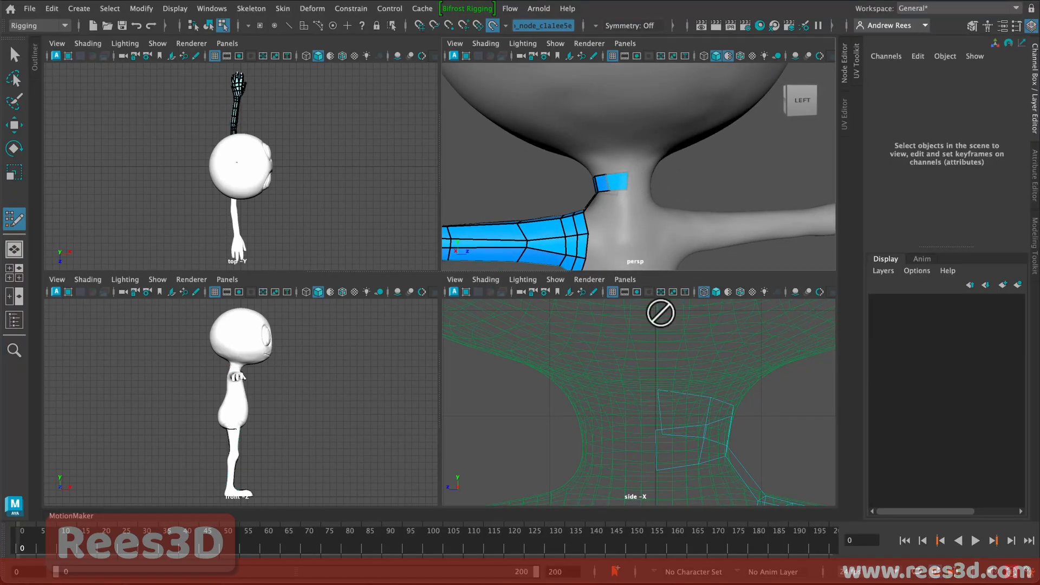
Flip the side view to face the model's opposite side and align the strip's lower end vertex with the centre line.
{"action": "left_click", "coordinate": [665, 435]}
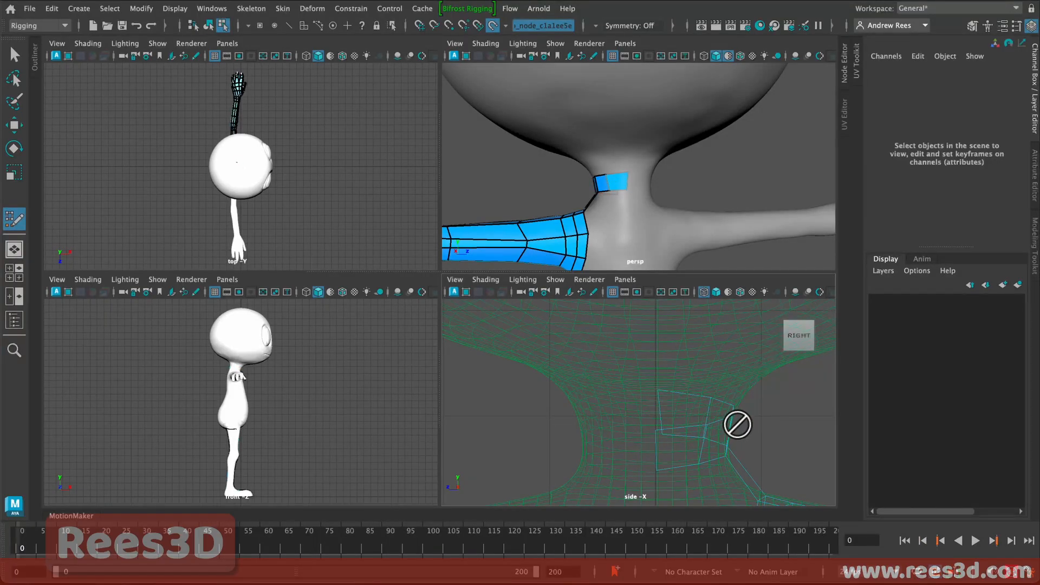
{"action": "left_click", "coordinate": [822, 335]}
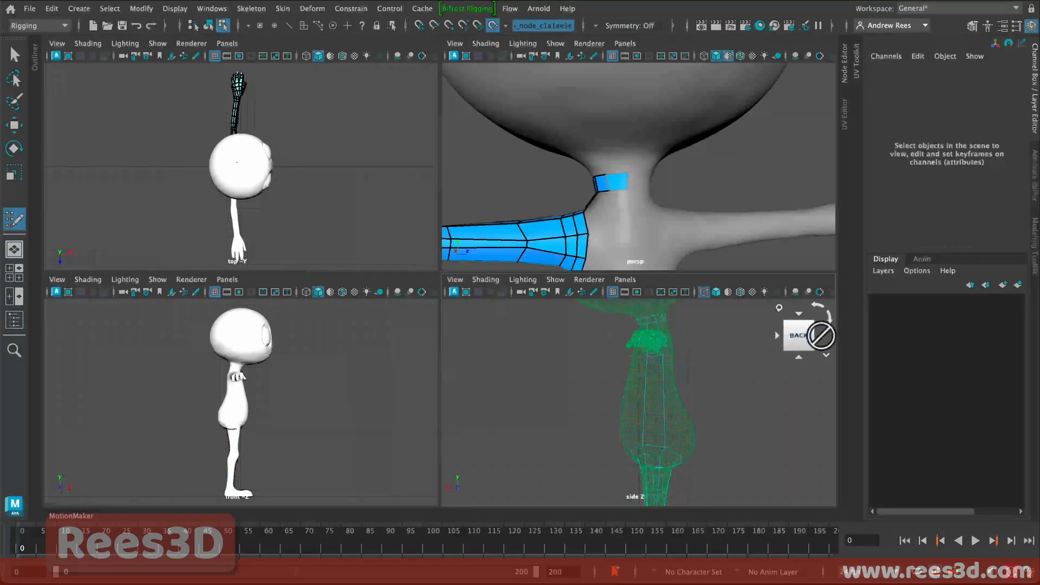
{"action": "left_click", "coordinate": [824, 336]}
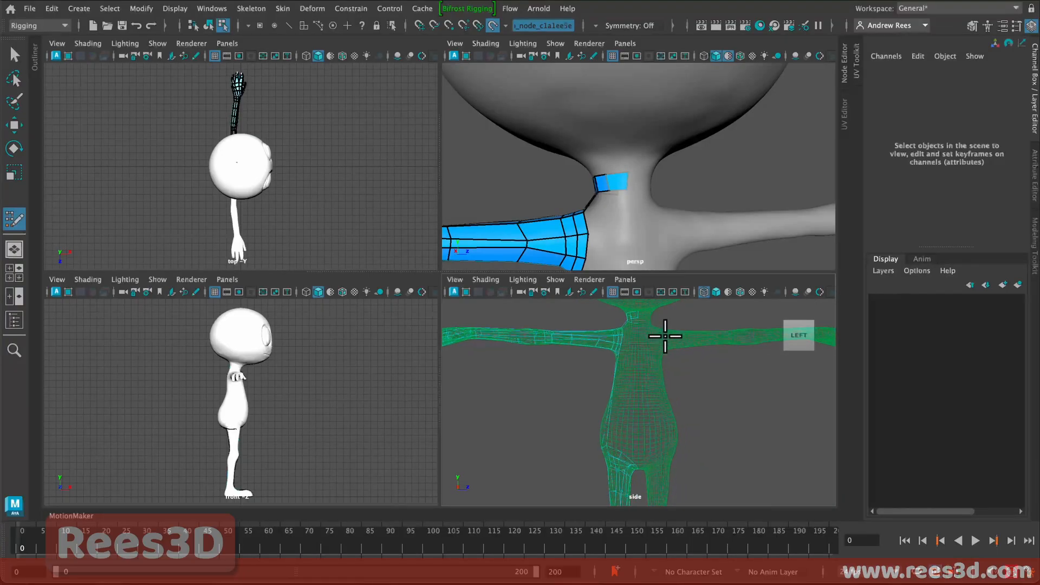
{"action": "middle_click_drag", "start_coordinate": [672, 353], "coordinate": [664, 458], "text": "alt"}
{"action": "right_click_drag", "start_coordinate": [622, 362], "coordinate": [684, 349], "text": "alt"}
{"action": "middle_click_drag", "start_coordinate": [630, 362], "coordinate": [625, 424], "text": "alt"}
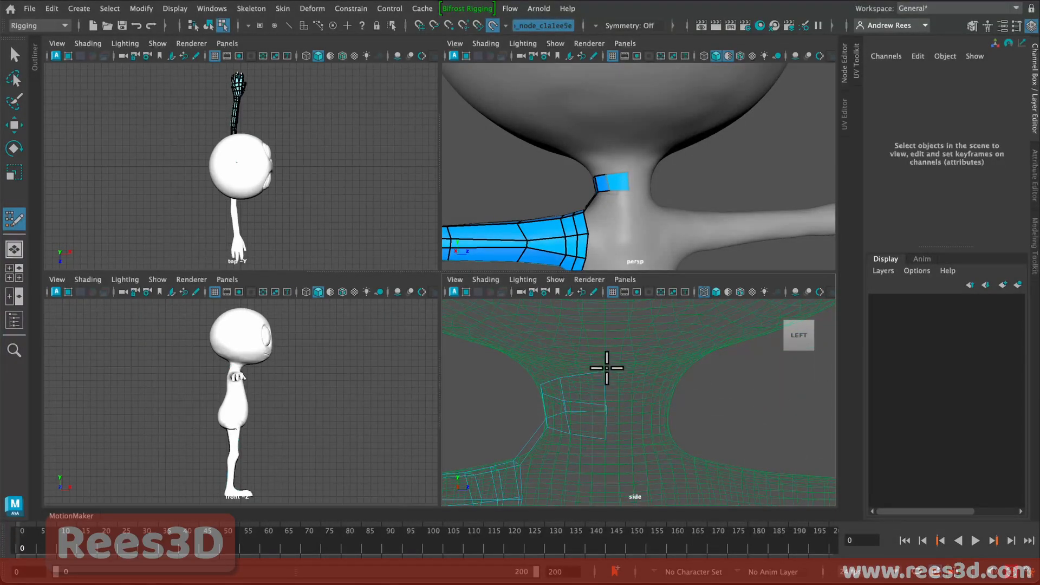
Split the quad joining the neck strip to the shoulder with an edge loop across its middle.
{"action": "left_click_drag", "start_coordinate": [655, 218], "coordinate": [734, 213], "text": "alt"}
{"action": "key", "text": "space"}
{"action": "middle_click_drag", "start_coordinate": [588, 439], "coordinate": [553, 276], "text": "alt"}
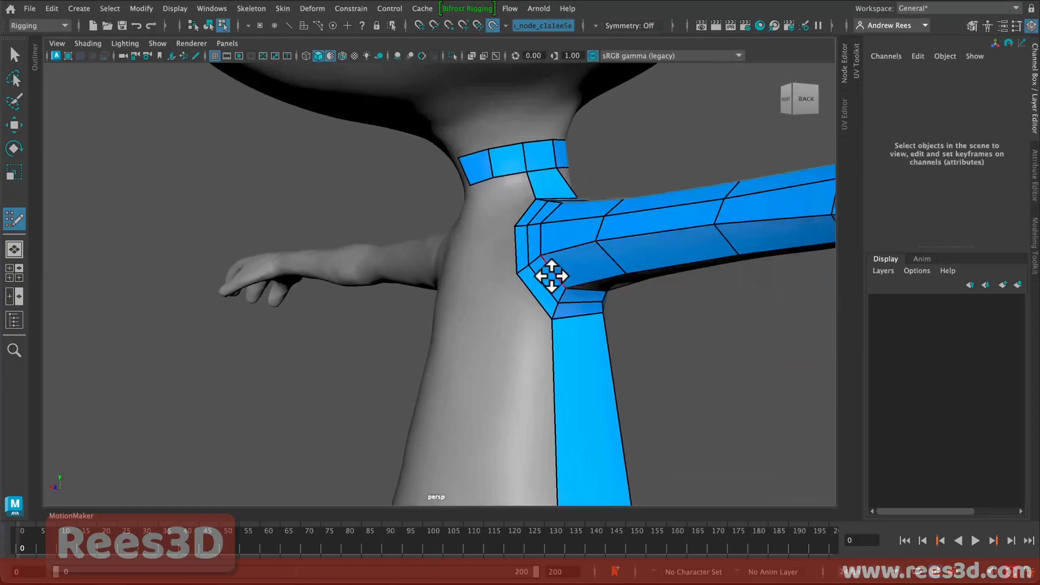
{"action": "left_click_drag", "start_coordinate": [553, 276], "coordinate": [632, 276], "text": "alt"}
{"action": "middle_click_drag", "start_coordinate": [632, 277], "coordinate": [577, 311], "text": "alt"}
{"action": "left_click_drag", "start_coordinate": [577, 312], "coordinate": [553, 260], "text": "alt"}
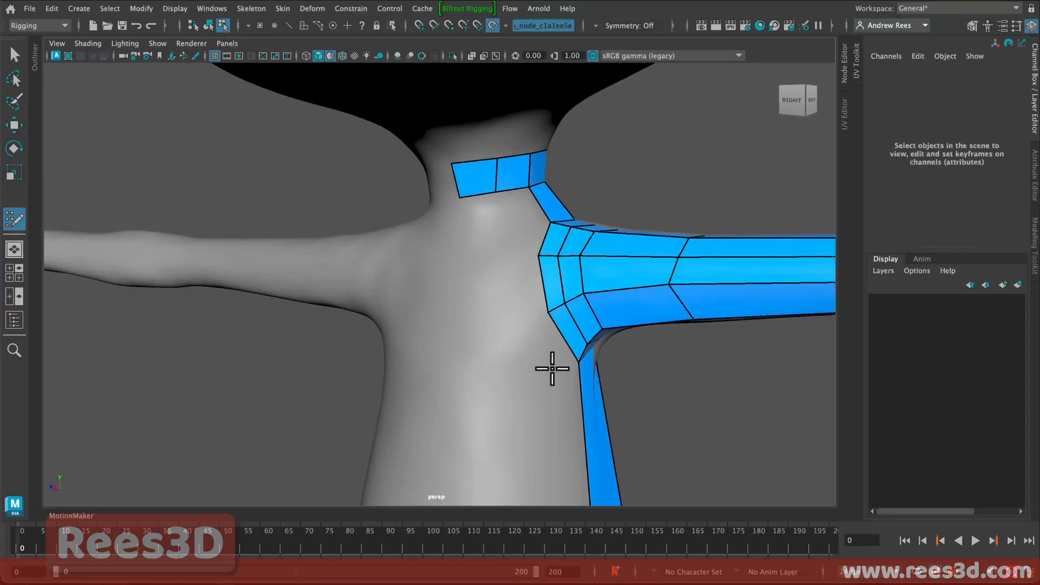
{"action": "left_click_drag", "start_coordinate": [519, 325], "coordinate": [514, 274], "text": "alt"}
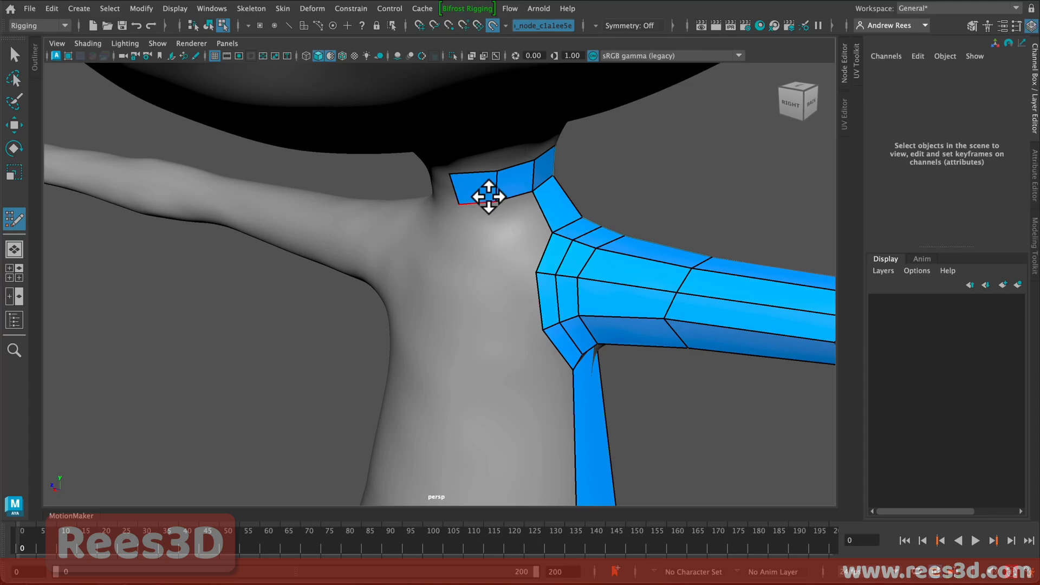
{"action": "left_click_drag", "start_coordinate": [534, 249], "coordinate": [508, 286], "text": "alt"}
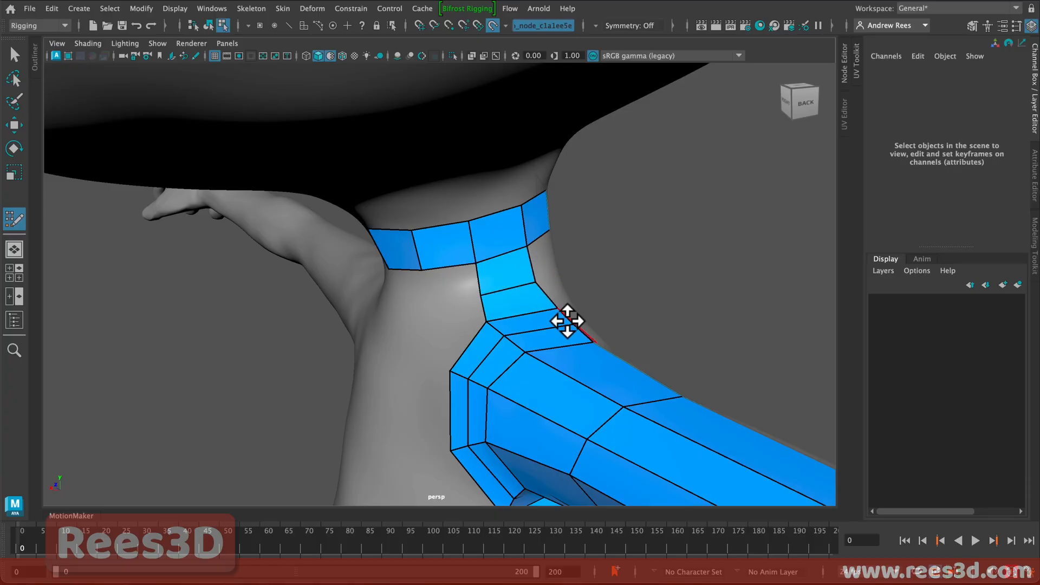
Add a quad on the chest side of the shoulder, attached to the front border of the arm mesh.
{"action": "mouse_move", "coordinate": [529, 337]}
{"action": "left_mouse_down", "text": "alt"}
{"action": "mouse_move", "coordinate": [582, 324]}
{"action": "mouse_move", "coordinate": [551, 334]}
{"action": "mouse_move", "coordinate": [572, 327]}
{"action": "mouse_move", "coordinate": [460, 332]}
{"action": "mouse_move", "coordinate": [569, 332]}
{"action": "mouse_move", "coordinate": [505, 346]}
{"action": "mouse_move", "coordinate": [529, 343]}
{"action": "left_mouse_up", "text": "alt"}
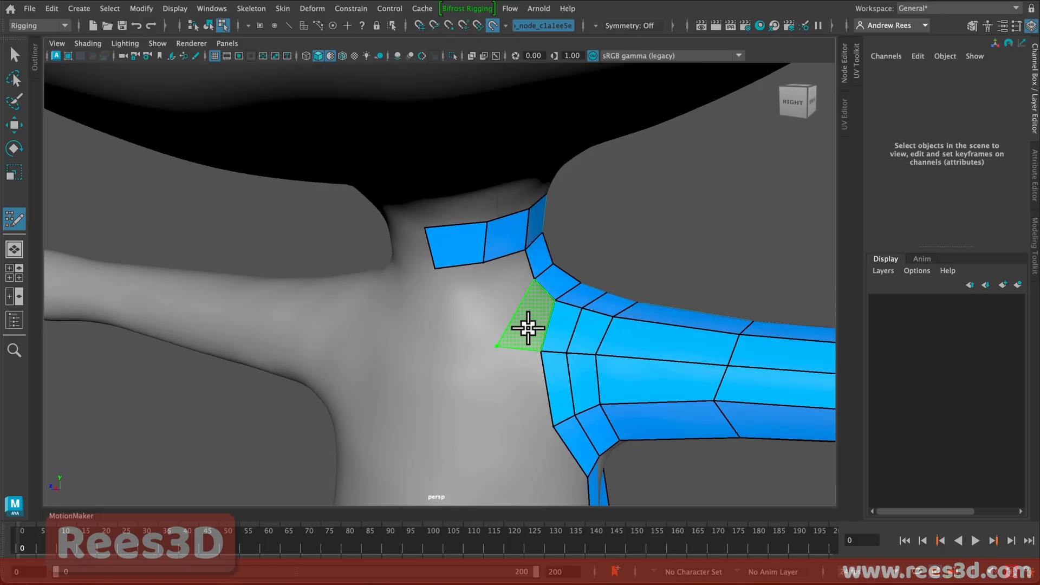
{"action": "left_click_drag", "start_coordinate": [559, 355], "coordinate": [584, 409], "text": "alt"}
{"action": "middle_click_drag", "start_coordinate": [623, 427], "coordinate": [566, 300], "text": "alt"}
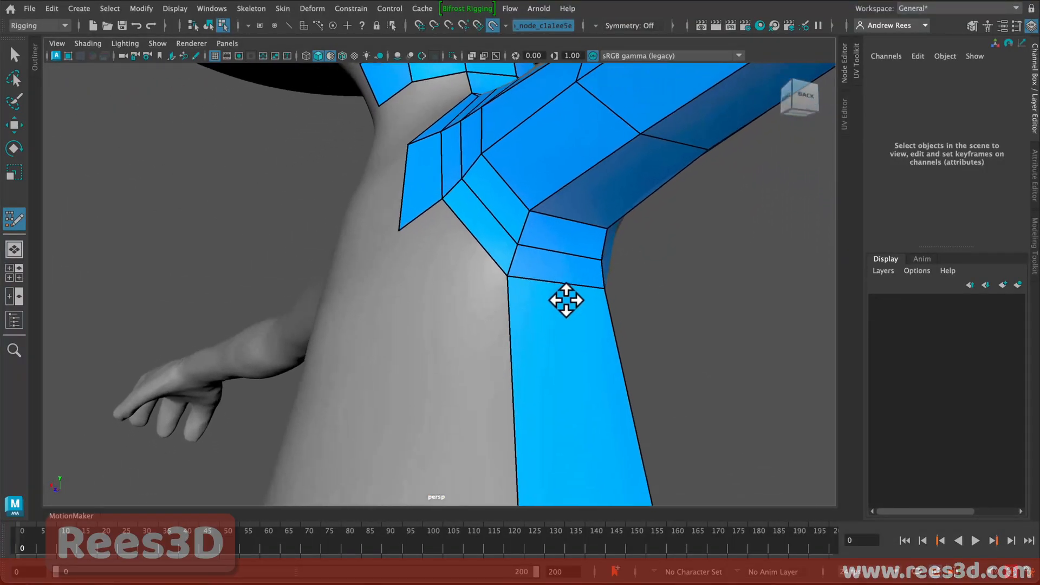
Insert an edge loop near the top of the side torso strip and fill chest quads from the underarm up to the neck strip.
{"action": "left_click_drag", "start_coordinate": [566, 300], "coordinate": [541, 367], "text": "alt"}
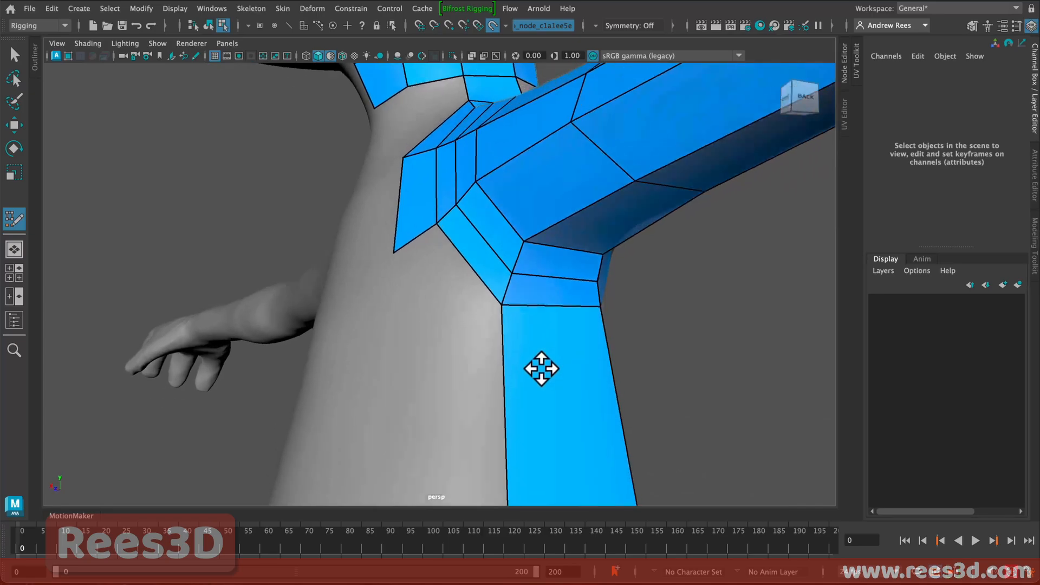
{"action": "left_click", "coordinate": [602, 363], "text": "ctrl"}
{"action": "left_click_drag", "start_coordinate": [608, 388], "coordinate": [590, 367], "text": "alt"}
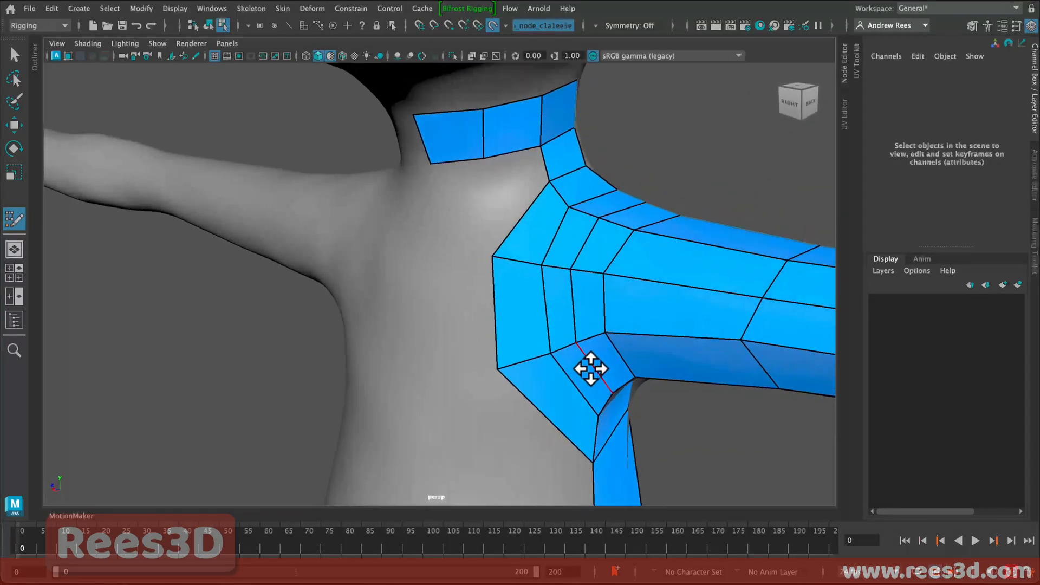
{"action": "left_click_drag", "start_coordinate": [541, 181], "coordinate": [543, 195], "text": "alt"}
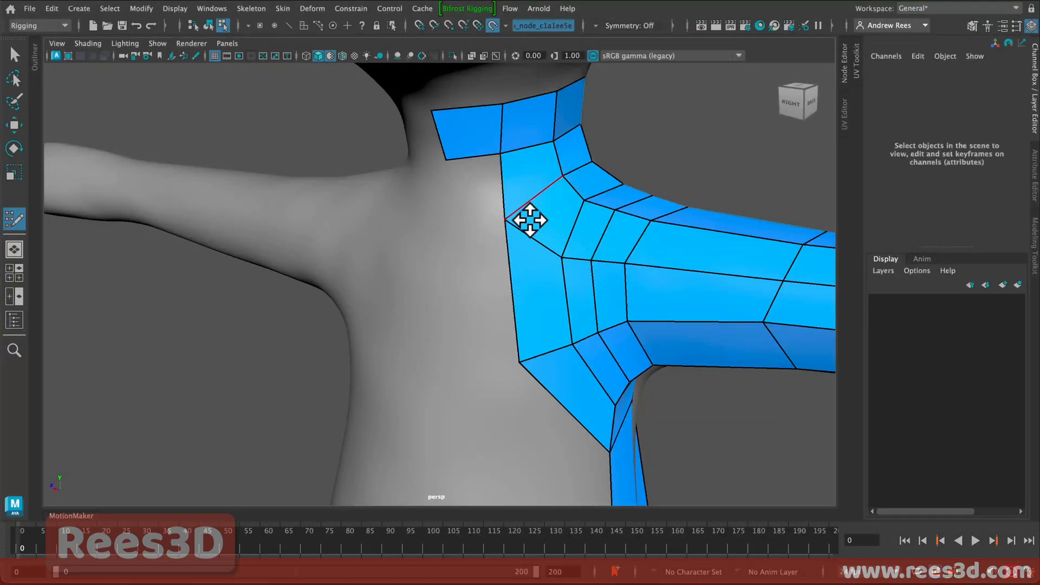
Fill a quad below the chest mesh, spanning from the underarm corner to the centre line.
{"action": "left_click_drag", "start_coordinate": [530, 220], "coordinate": [547, 216], "text": "alt"}
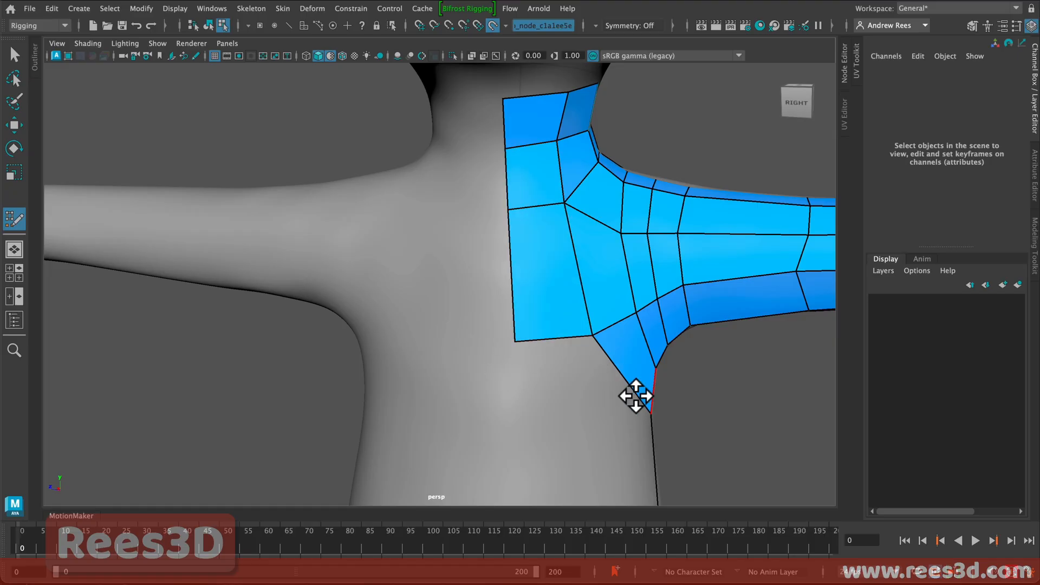
{"action": "mouse_move", "coordinate": [632, 395]}
{"action": "left_mouse_down", "text": "alt"}
{"action": "mouse_move", "coordinate": [580, 272]}
{"action": "mouse_move", "coordinate": [544, 305]}
{"action": "mouse_move", "coordinate": [534, 293]}
{"action": "mouse_move", "coordinate": [585, 287]}
{"action": "mouse_move", "coordinate": [674, 167]}
{"action": "mouse_move", "coordinate": [573, 266]}
{"action": "left_mouse_up", "text": "alt"}
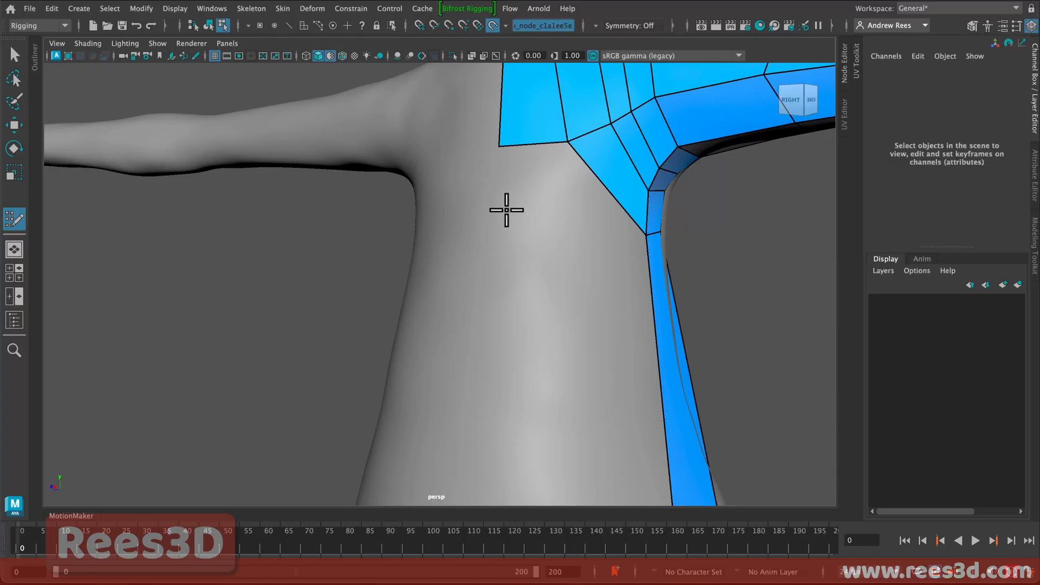
{"action": "key", "text": "shift"}
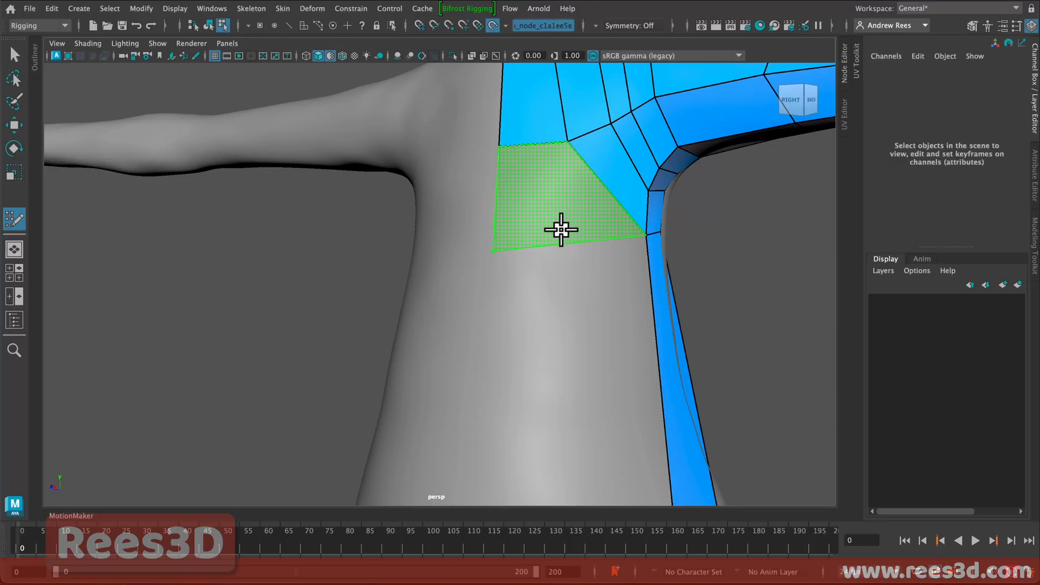
{"action": "left_click", "coordinate": [561, 230], "text": "shift"}
{"action": "right_click_drag", "start_coordinate": [668, 314], "coordinate": [361, 307], "text": "alt"}
{"action": "mouse_move", "coordinate": [480, 321]}
{"action": "left_mouse_down", "text": "alt"}
{"action": "mouse_move", "coordinate": [447, 325]}
{"action": "mouse_move", "coordinate": [493, 317]}
{"action": "left_mouse_up", "text": "alt"}
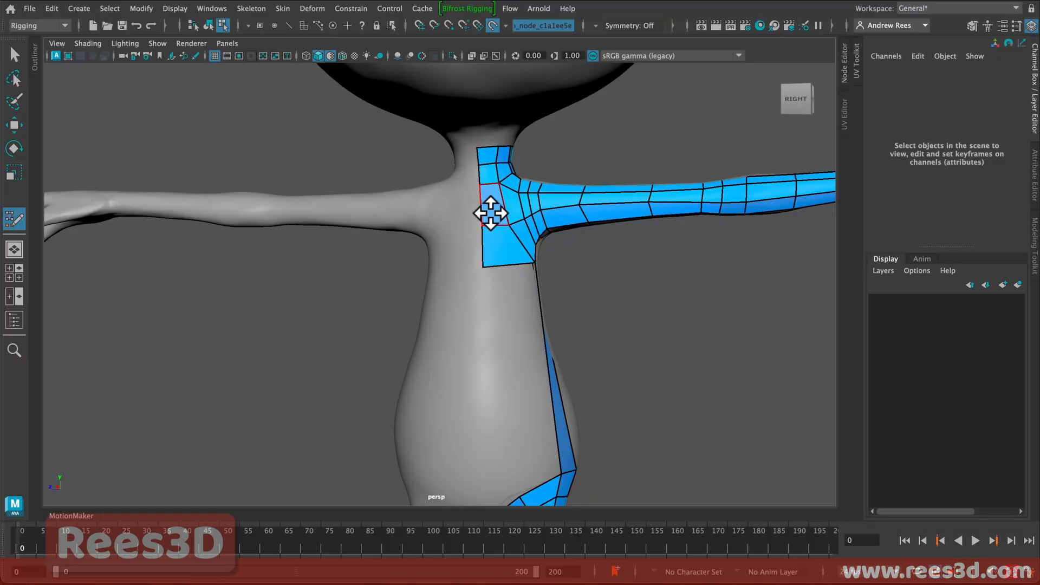
{"action": "mouse_move", "coordinate": [525, 285]}
{"action": "left_mouse_down", "text": "alt"}
{"action": "mouse_move", "coordinate": [490, 291]}
{"action": "mouse_move", "coordinate": [506, 291]}
{"action": "left_mouse_up", "text": "alt"}
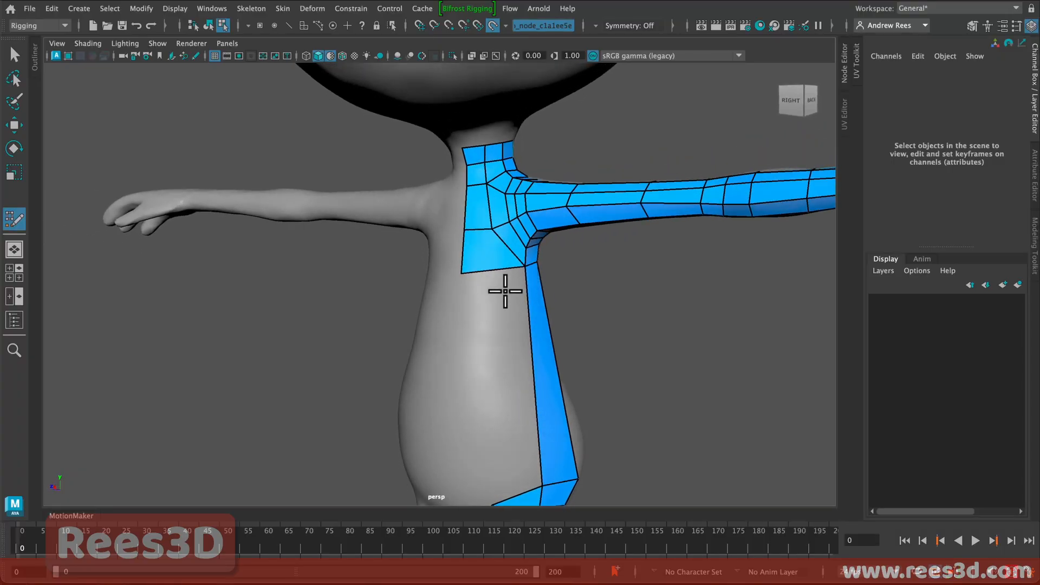
Add a row of three quads around the back of the shoulder, along the arm mesh's border down to the underarm.
{"action": "left_click", "coordinate": [480, 234]}
{"action": "left_click_drag", "start_coordinate": [551, 286], "coordinate": [432, 205], "text": "alt"}
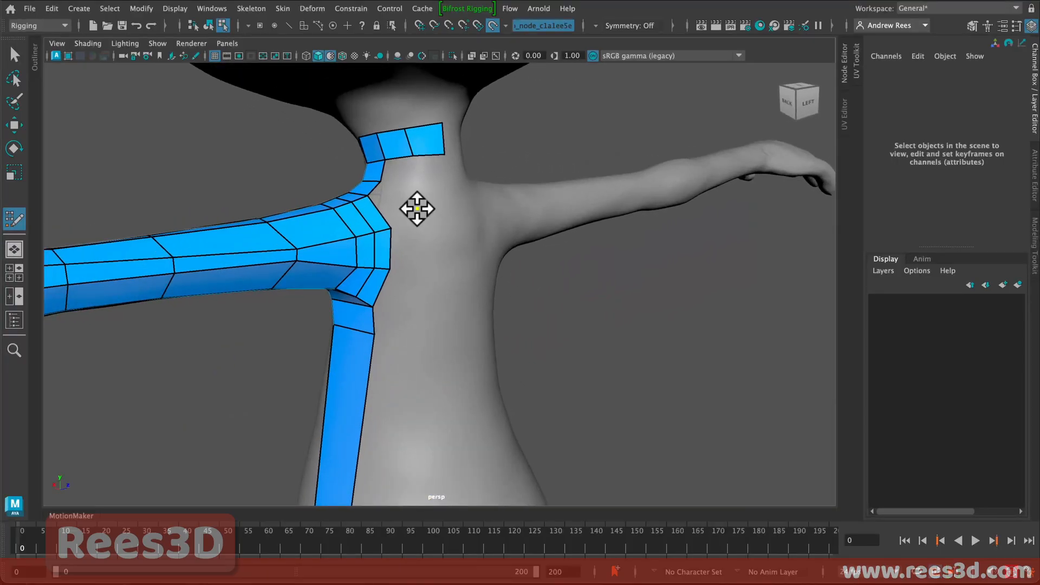
{"action": "left_click", "coordinate": [396, 202], "text": "shift"}
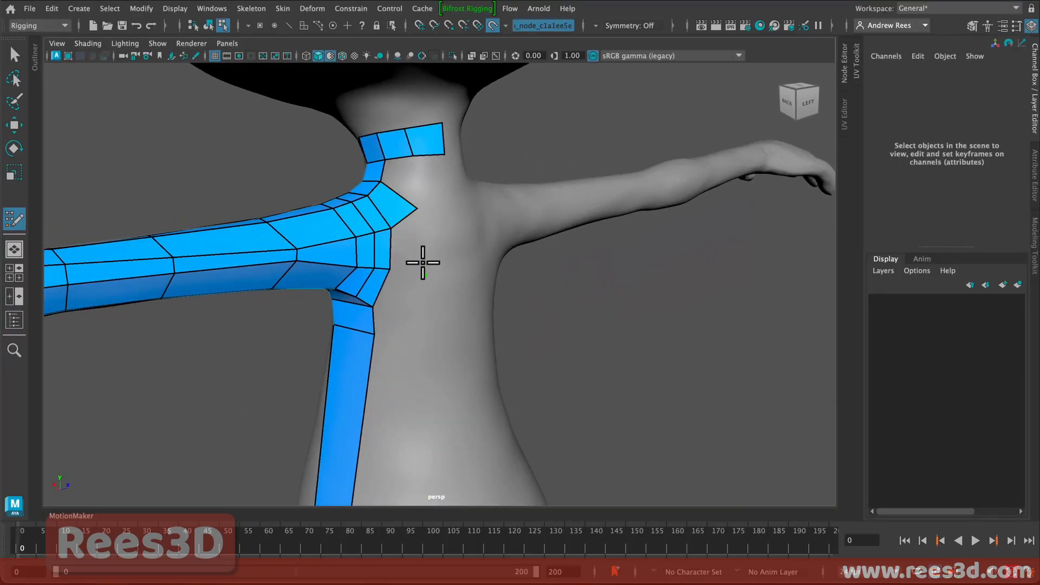
{"action": "left_click", "coordinate": [424, 271], "text": "shift"}
{"action": "left_click", "coordinate": [391, 309], "text": "shift"}
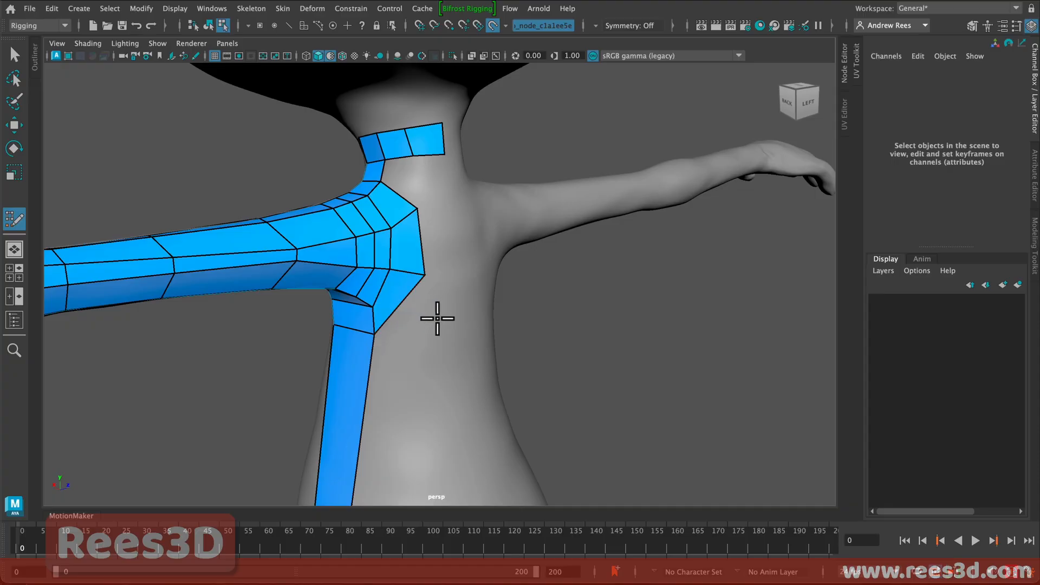
Fill the upper back with quads from the neck strip down to underarm level, reaching the centre line.
{"action": "left_click_drag", "start_coordinate": [438, 319], "coordinate": [423, 321], "text": "alt"}
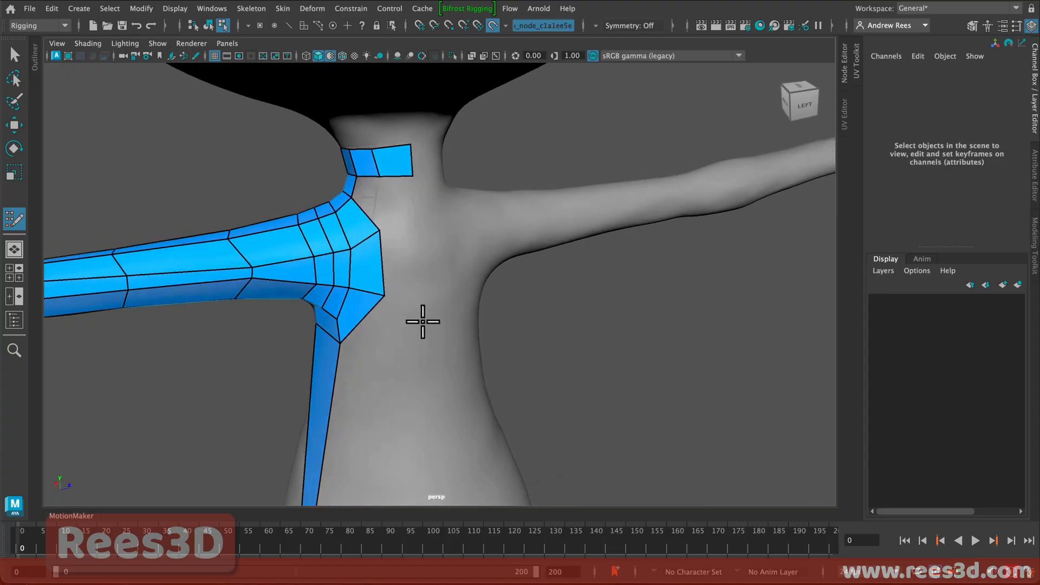
{"action": "left_click", "coordinate": [372, 198], "text": "shift"}
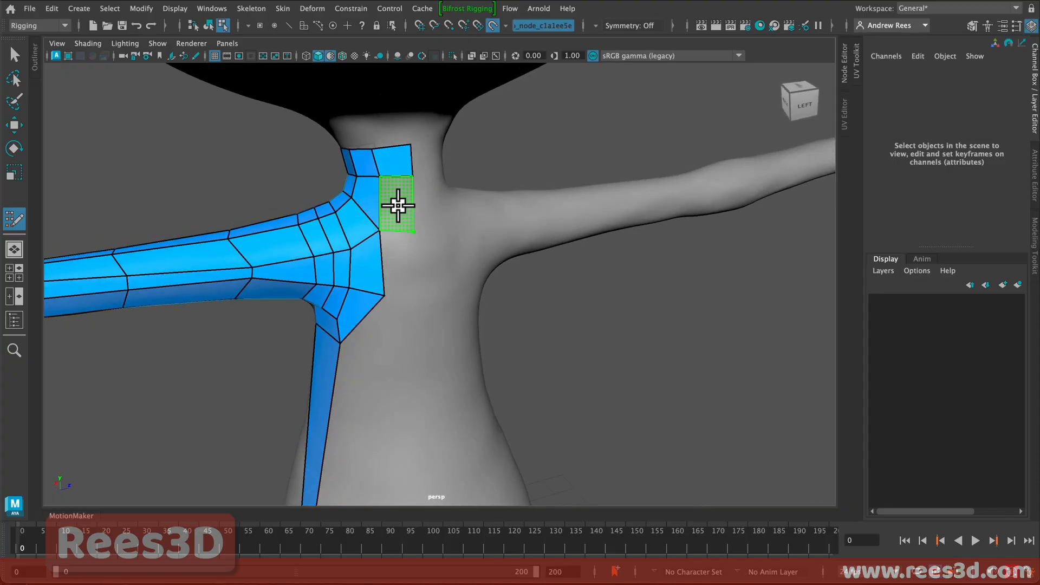
{"action": "left_click", "coordinate": [399, 205], "text": "shift"}
{"action": "left_click", "coordinate": [404, 292], "text": "shift"}
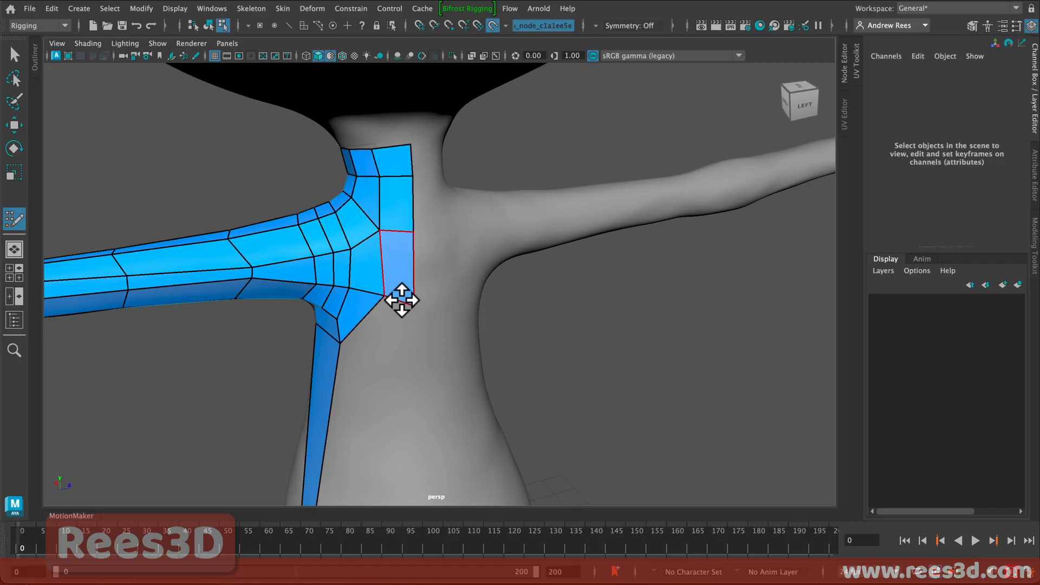
{"action": "left_click", "coordinate": [406, 371]}
{"action": "left_click", "coordinate": [388, 353], "text": "shift"}
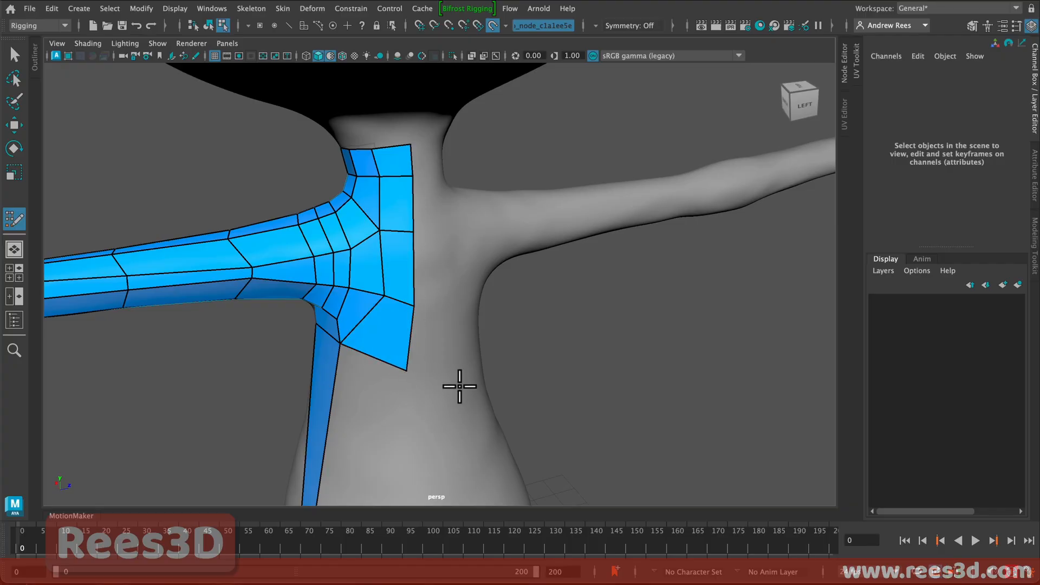
Insert a vertical edge loop through the upper back's centre column and nudge the adjacent shoulder-blade vertex away from it.
{"action": "mouse_move", "coordinate": [410, 374]}
{"action": "middle_mouse_down", "text": "alt"}
{"action": "mouse_move", "coordinate": [413, 343]}
{"action": "mouse_move", "coordinate": [374, 298]}
{"action": "middle_mouse_up", "text": "alt"}
{"action": "mouse_move", "coordinate": [374, 298]}
{"action": "left_mouse_down", "text": "alt"}
{"action": "mouse_move", "coordinate": [411, 271]}
{"action": "mouse_move", "coordinate": [474, 268]}
{"action": "mouse_move", "coordinate": [400, 275]}
{"action": "mouse_move", "coordinate": [462, 189]}
{"action": "mouse_move", "coordinate": [440, 295]}
{"action": "left_mouse_up", "text": "alt"}
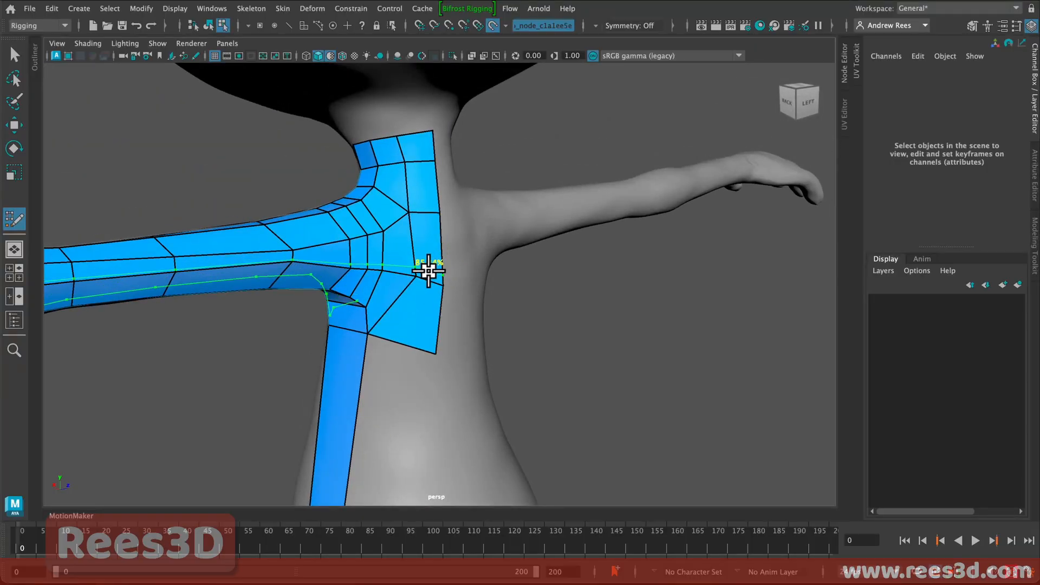
{"action": "left_click", "coordinate": [428, 278], "text": "ctrl"}
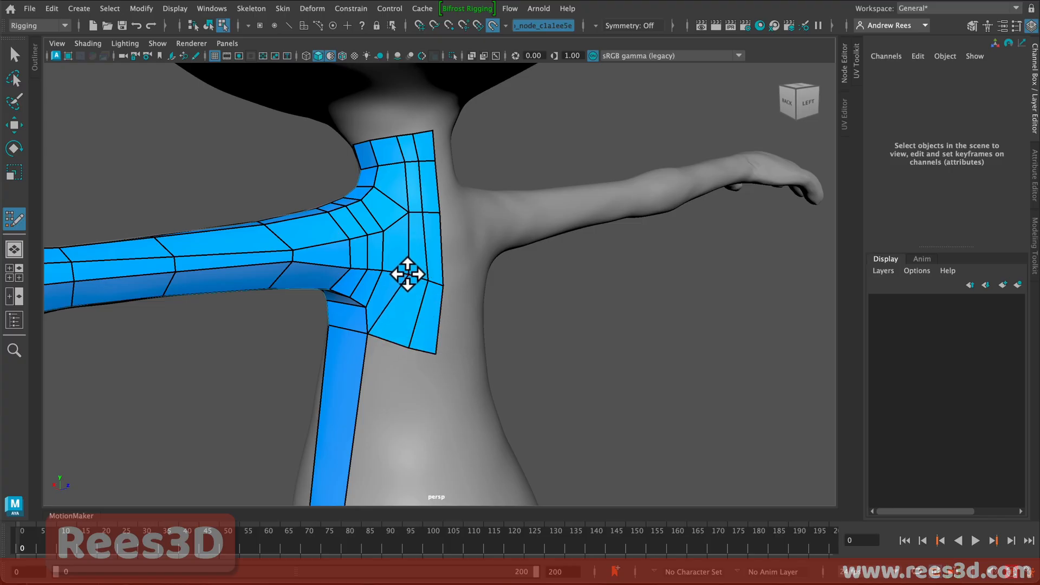
{"action": "left_click_drag", "start_coordinate": [409, 212], "coordinate": [404, 214]}
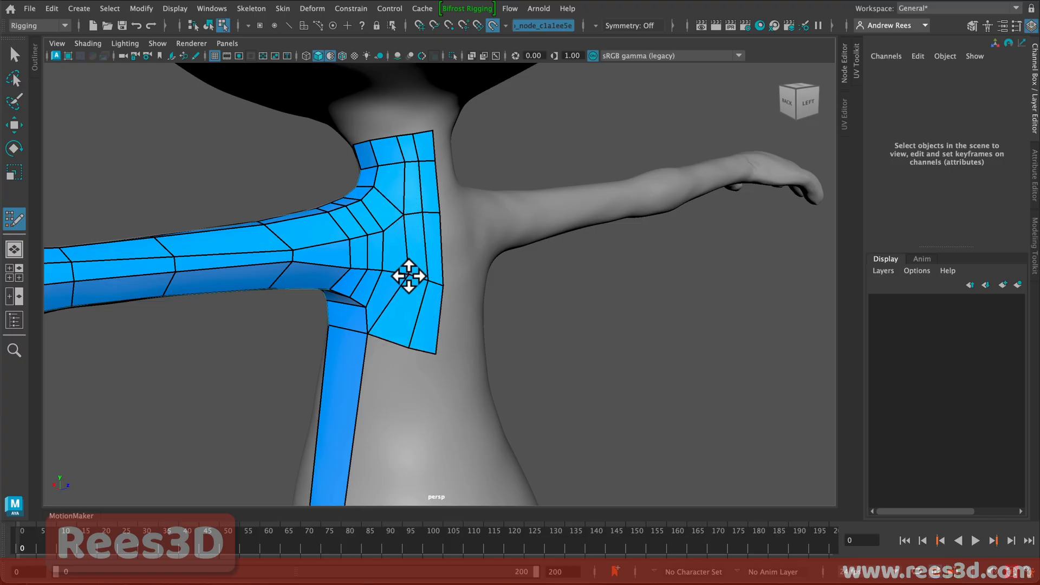
Divide the long side torso quad with three horizontal edge loops between the hip and the underarm.
{"action": "mouse_move", "coordinate": [406, 276]}
{"action": "left_mouse_down", "text": "alt"}
{"action": "mouse_move", "coordinate": [398, 298]}
{"action": "mouse_move", "coordinate": [481, 246]}
{"action": "mouse_move", "coordinate": [551, 283]}
{"action": "mouse_move", "coordinate": [567, 269]}
{"action": "mouse_move", "coordinate": [553, 271]}
{"action": "mouse_move", "coordinate": [564, 332]}
{"action": "mouse_move", "coordinate": [552, 326]}
{"action": "mouse_move", "coordinate": [536, 341]}
{"action": "left_mouse_up", "text": "alt"}
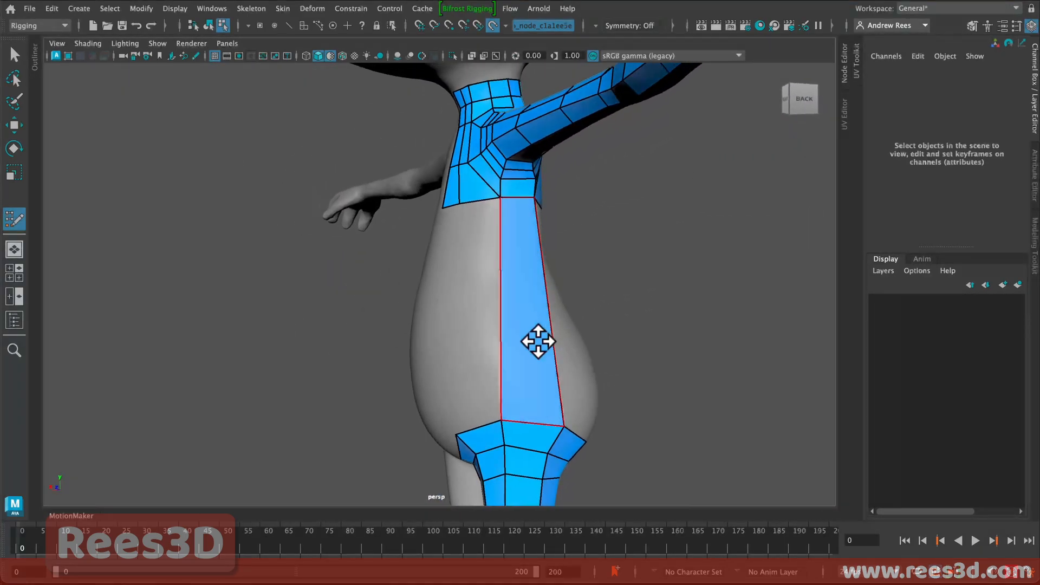
{"action": "left_click", "coordinate": [500, 368], "text": "ctrl"}
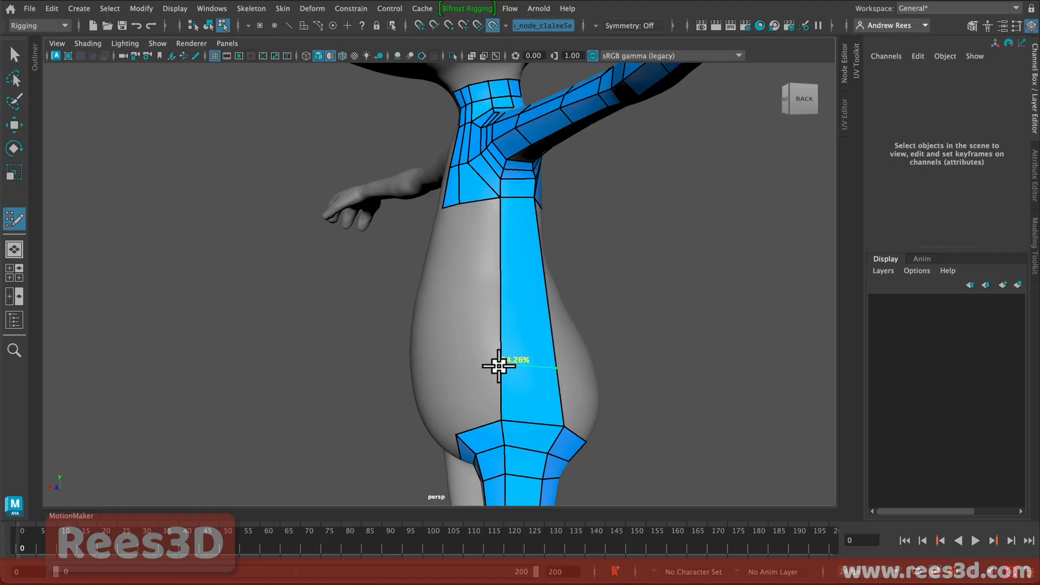
{"action": "left_click", "coordinate": [500, 291], "text": "ctrl"}
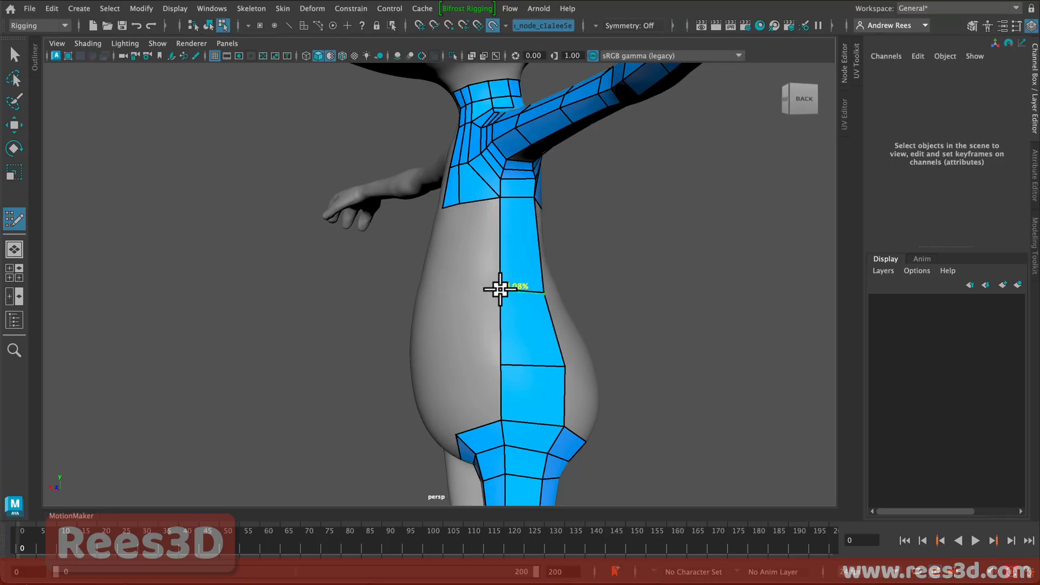
{"action": "left_click", "coordinate": [500, 239], "text": "ctrl"}
{"action": "left_click_drag", "start_coordinate": [532, 314], "coordinate": [611, 352], "text": "alt"}
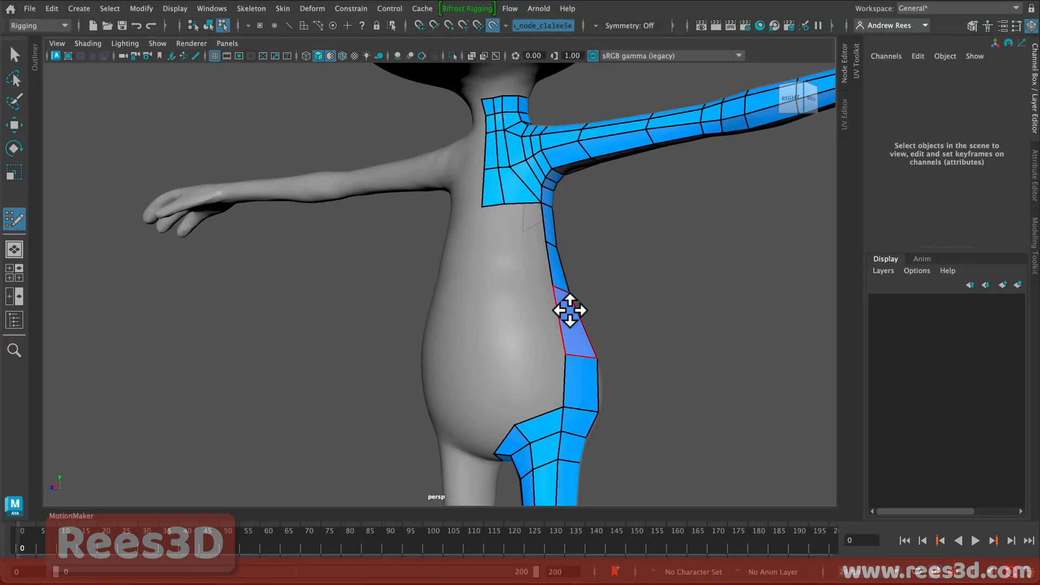
{"action": "left_click_drag", "start_coordinate": [583, 339], "coordinate": [571, 339], "text": "alt"}
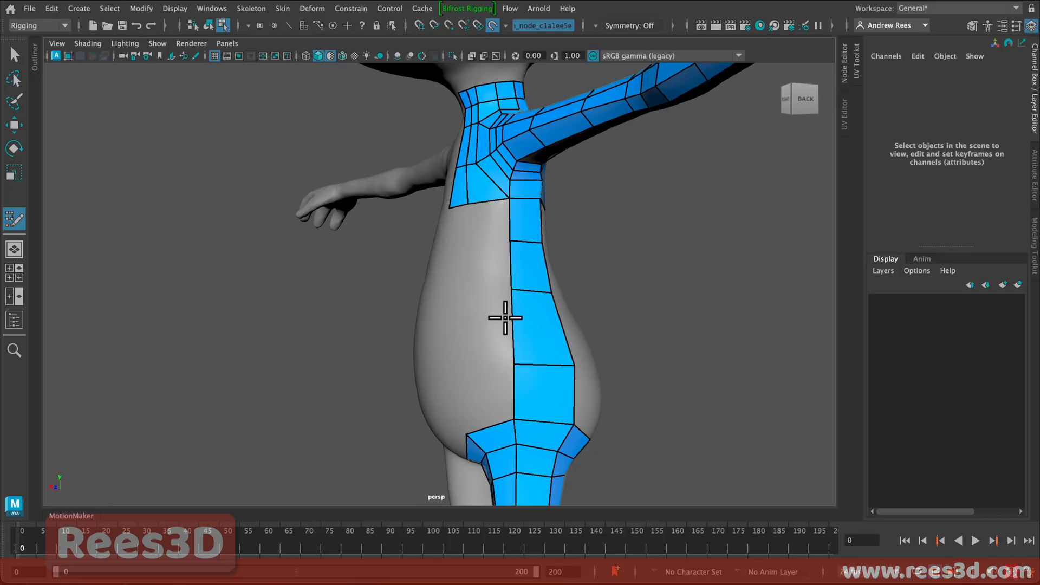
Extrude the side strip's front border twice across the belly to form two columns of quads below the chest mesh.
{"action": "left_click_drag", "start_coordinate": [512, 308], "coordinate": [466, 317]}
{"action": "left_click_drag", "start_coordinate": [596, 335], "coordinate": [634, 328], "text": "alt"}
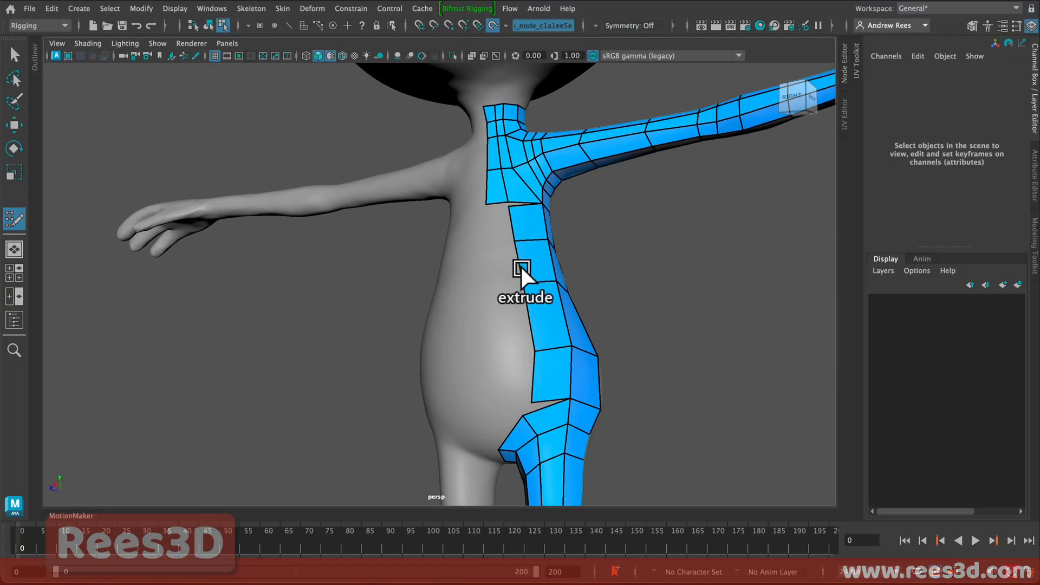
{"action": "left_click_drag", "start_coordinate": [520, 265], "coordinate": [495, 270]}
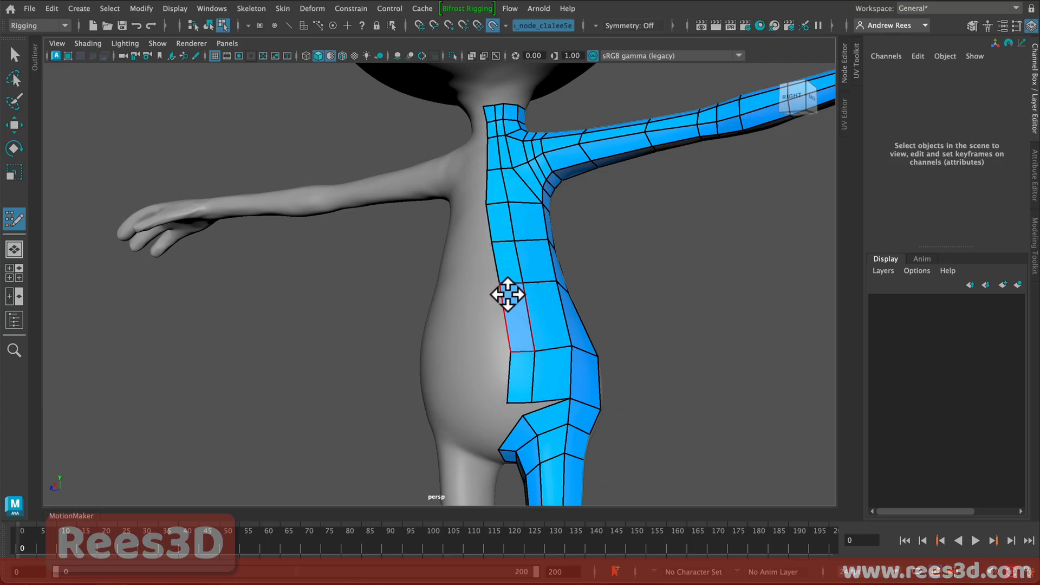
Move the belly column's inner border vertices onto the centre line, from the lower chest down to the bottom of the belly.
{"action": "left_click_drag", "start_coordinate": [501, 303], "coordinate": [490, 305]}
{"action": "left_click_drag", "start_coordinate": [493, 244], "coordinate": [486, 244]}
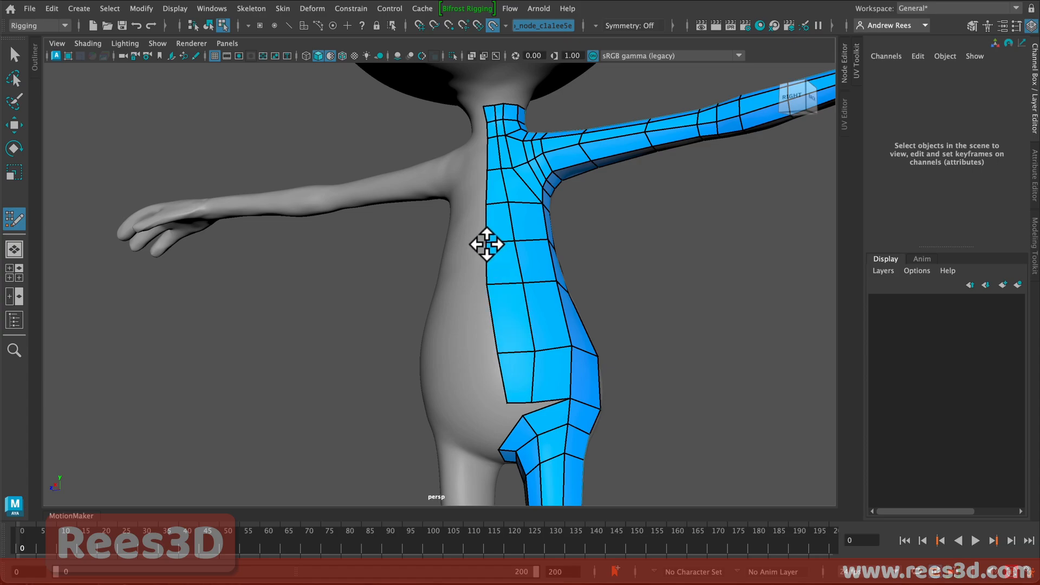
{"action": "left_click_drag", "start_coordinate": [495, 353], "coordinate": [484, 355]}
{"action": "left_click_drag", "start_coordinate": [505, 406], "coordinate": [494, 408]}
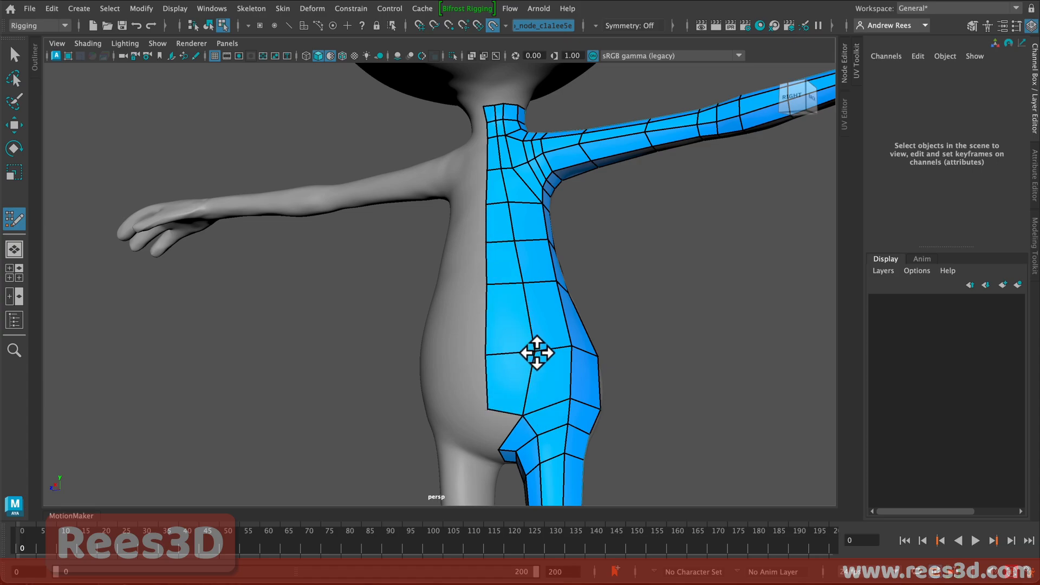
Fill quads at the front of the crotch, connecting the lower belly and inner leg mesh to the centre line.
{"action": "left_click_drag", "start_coordinate": [521, 262], "coordinate": [475, 189], "text": "alt"}
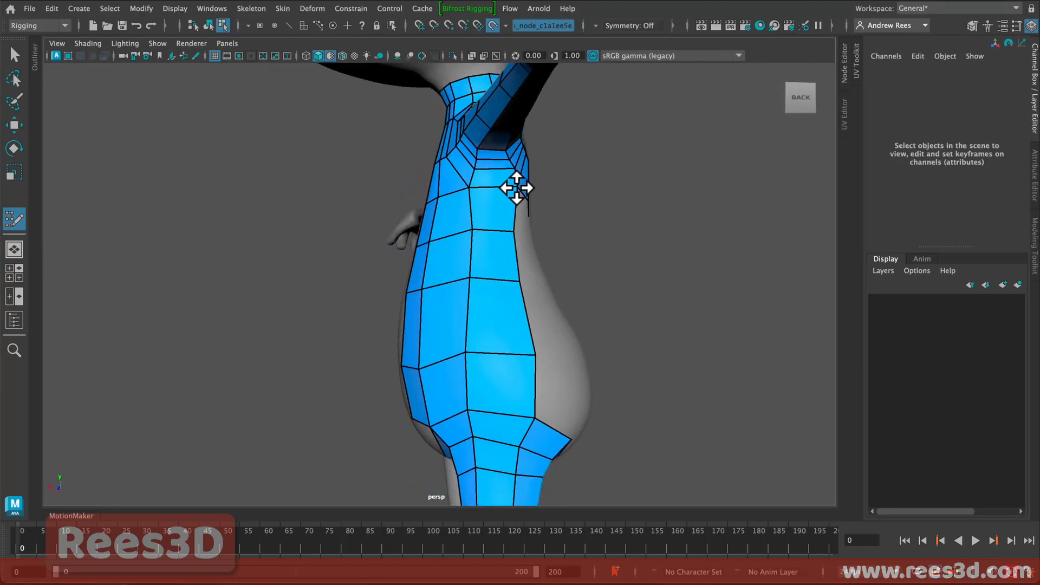
{"action": "left_click_drag", "start_coordinate": [472, 242], "coordinate": [664, 366], "text": "alt"}
{"action": "right_click_drag", "start_coordinate": [665, 365], "coordinate": [669, 366], "text": "alt"}
{"action": "left_click_drag", "start_coordinate": [571, 382], "coordinate": [580, 381]}
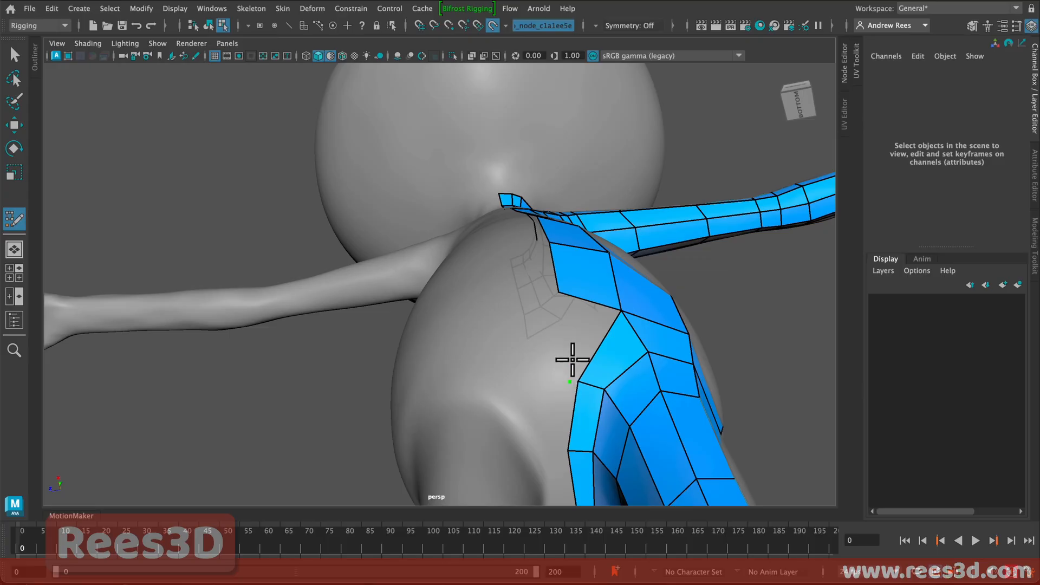
{"action": "left_click", "coordinate": [573, 360], "text": "shift"}
{"action": "left_click", "coordinate": [562, 455]}
{"action": "left_click", "coordinate": [563, 428], "text": "shift"}
Extrude the back border of the side torso strip toward the spine as a new column of quads.
{"action": "left_click_drag", "start_coordinate": [568, 423], "coordinate": [437, 285], "text": "alt"}
{"action": "left_click", "coordinate": [507, 235]}
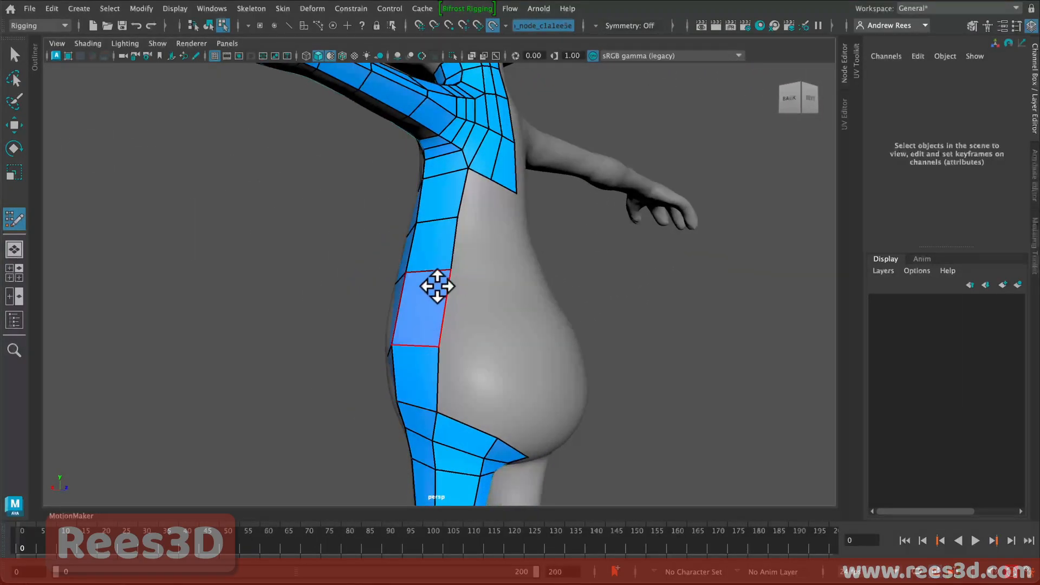
{"action": "mouse_move", "coordinate": [490, 326]}
{"action": "left_mouse_down", "text": "alt"}
{"action": "mouse_move", "coordinate": [477, 329]}
{"action": "mouse_move", "coordinate": [486, 327]}
{"action": "left_mouse_up", "text": "alt"}
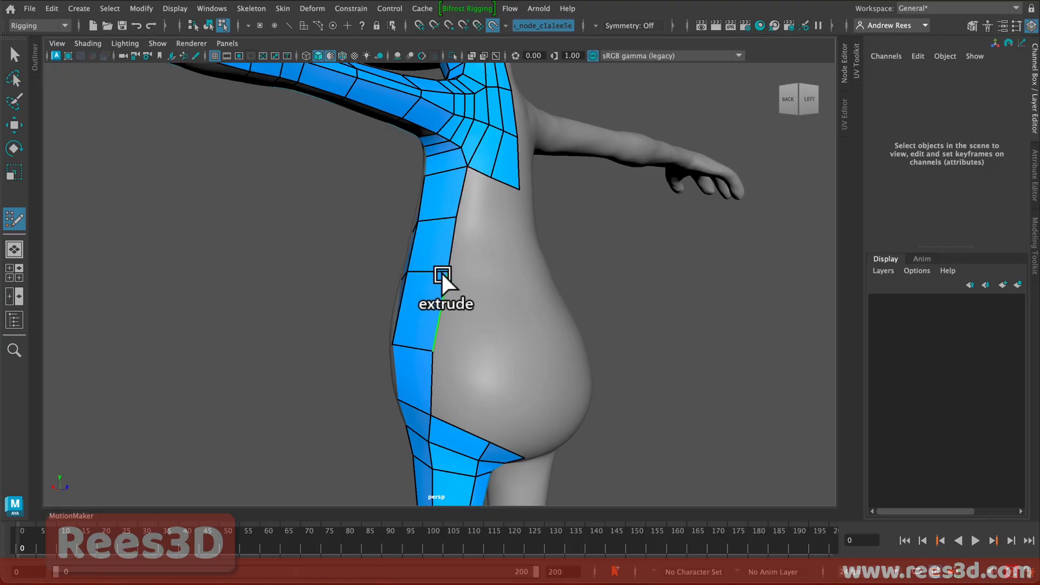
{"action": "middle_click_drag", "start_coordinate": [444, 276], "coordinate": [474, 289]}
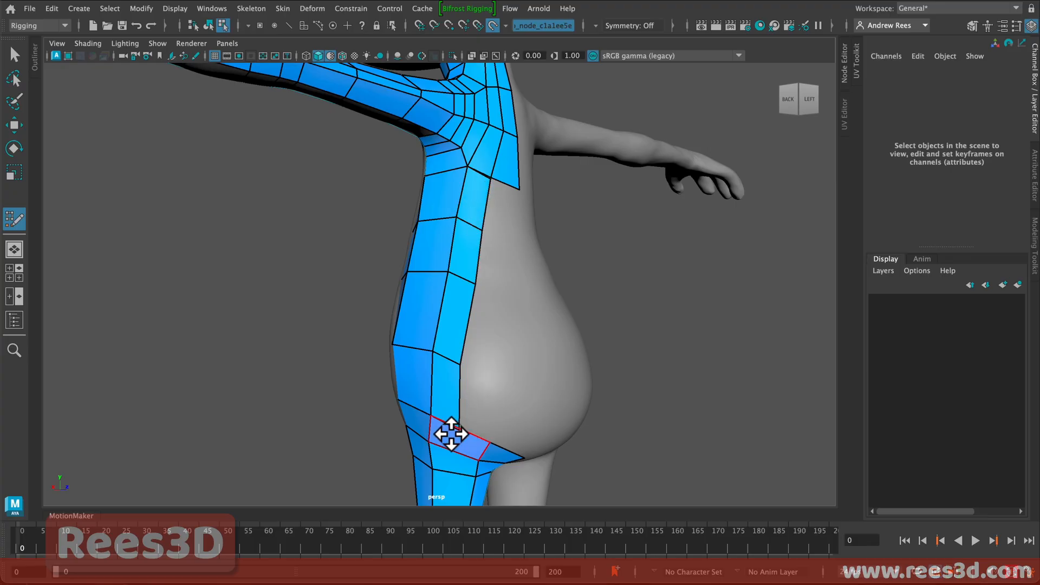
Merge the new back column's lower end vertex with the hip mesh and move its border vertices further toward the spine.
{"action": "mouse_move", "coordinate": [459, 426]}
{"action": "left_mouse_down"}
{"action": "mouse_move", "coordinate": [481, 423]}
{"action": "mouse_move", "coordinate": [486, 438]}
{"action": "left_mouse_up"}
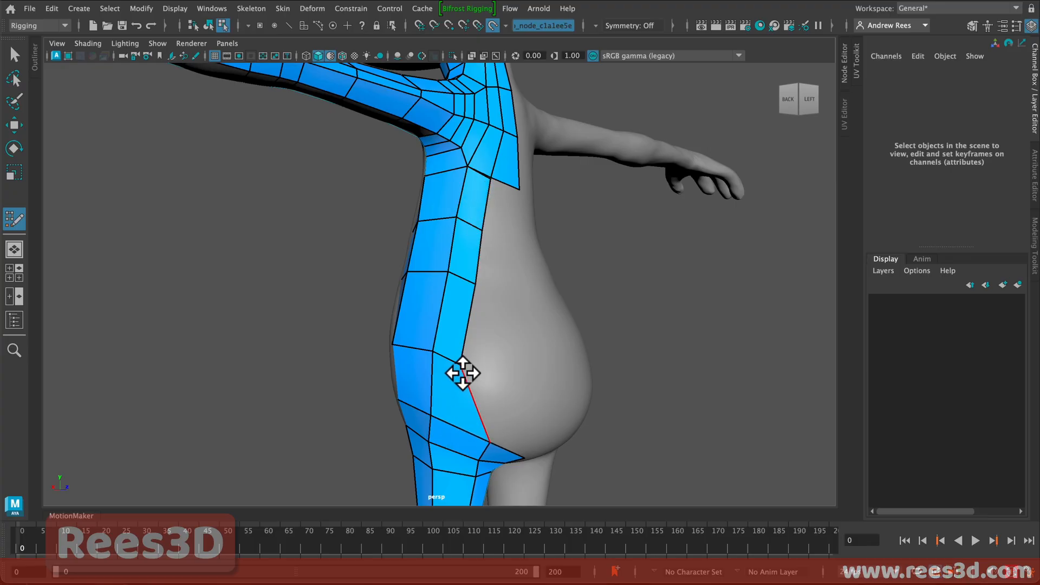
{"action": "left_click_drag", "start_coordinate": [463, 373], "coordinate": [503, 357]}
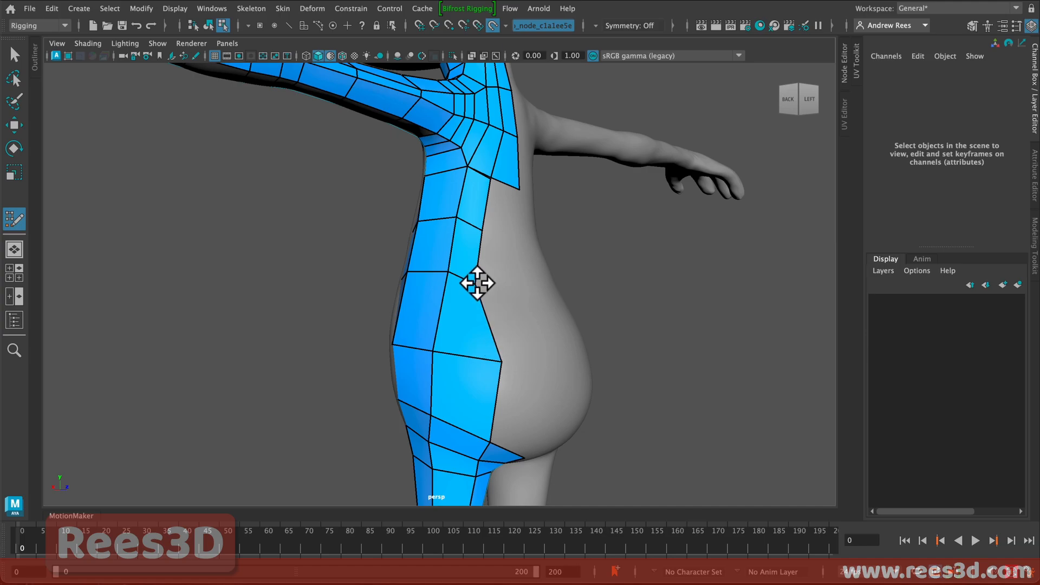
{"action": "left_click_drag", "start_coordinate": [477, 282], "coordinate": [502, 281]}
{"action": "left_click_drag", "start_coordinate": [482, 229], "coordinate": [493, 223]}
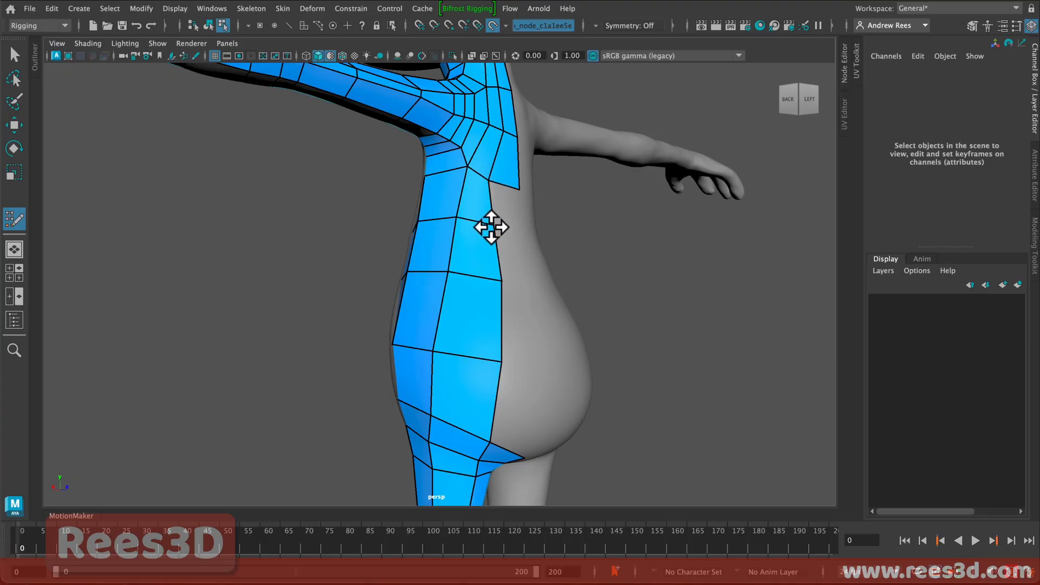
Extend the back with another column of quads and move its border vertices onto the centre line.
{"action": "scroll", "coordinate": [578, 292], "scroll_direction": "down", "scroll_amount": 4}
{"action": "left_click_drag", "start_coordinate": [575, 295], "coordinate": [476, 320], "text": "alt"}
{"action": "mouse_move", "coordinate": [485, 282]}
{"action": "left_mouse_down", "text": "alt"}
{"action": "mouse_move", "coordinate": [479, 293]}
{"action": "mouse_move", "coordinate": [460, 284]}
{"action": "mouse_move", "coordinate": [485, 289]}
{"action": "mouse_move", "coordinate": [494, 333]}
{"action": "mouse_move", "coordinate": [504, 233]}
{"action": "mouse_move", "coordinate": [473, 299]}
{"action": "mouse_move", "coordinate": [493, 242]}
{"action": "mouse_move", "coordinate": [494, 276]}
{"action": "left_mouse_up", "text": "alt"}
{"action": "left_click_drag", "start_coordinate": [463, 334], "coordinate": [499, 331]}
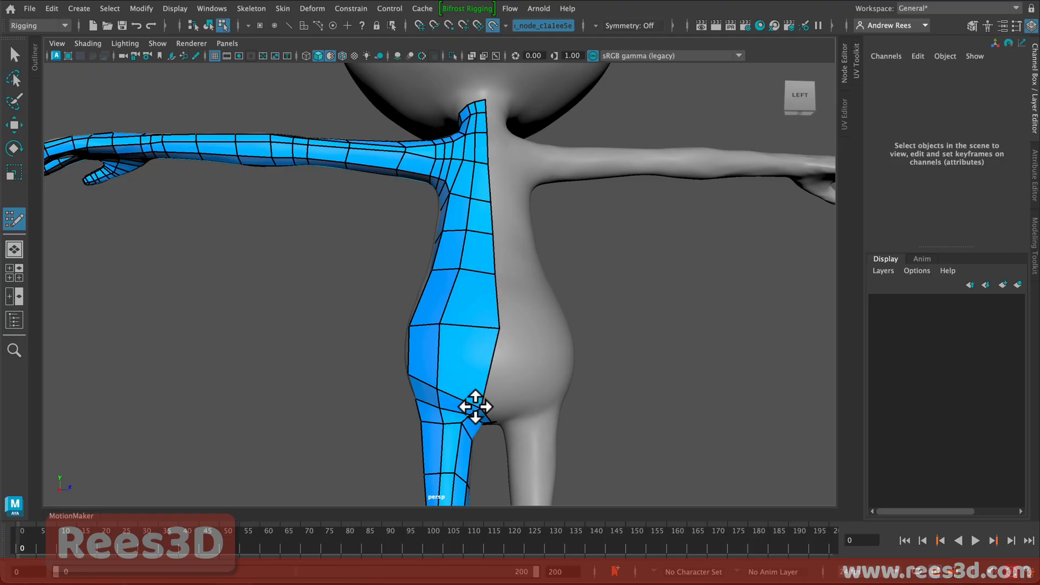
Fill the gap on the buttock between the back column and the inner leg mesh with a quad along the centre line.
{"action": "left_click_drag", "start_coordinate": [513, 373], "coordinate": [484, 345], "text": "alt"}
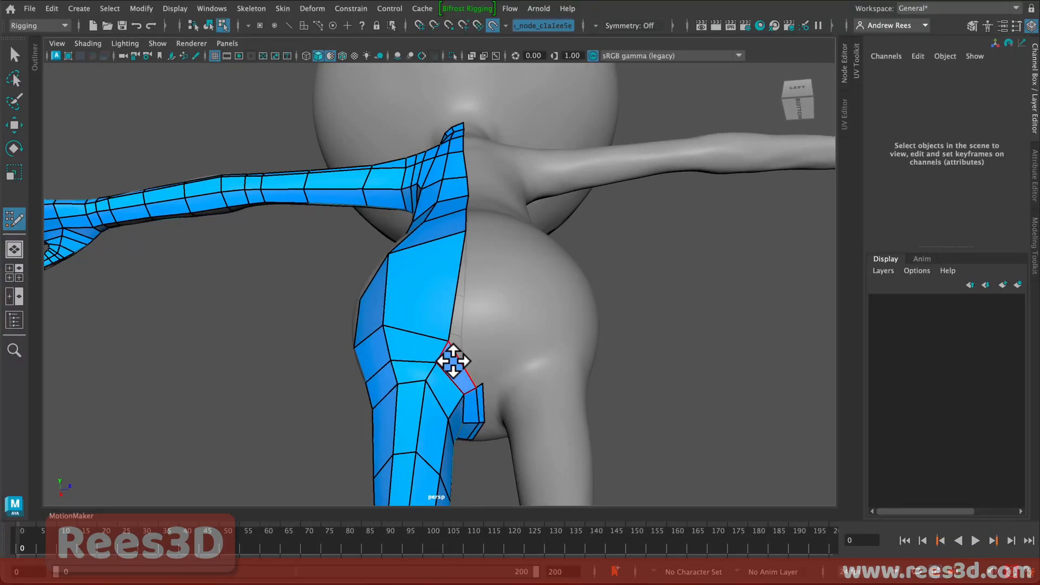
{"action": "left_click_drag", "start_coordinate": [507, 367], "coordinate": [547, 377], "text": "alt"}
{"action": "left_click_drag", "start_coordinate": [449, 374], "coordinate": [477, 370], "text": "alt"}
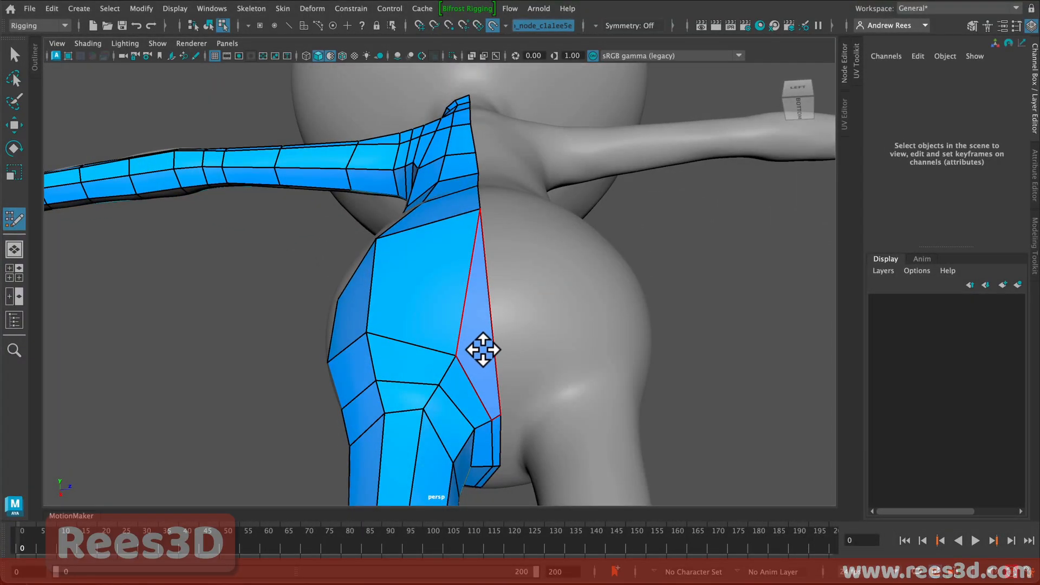
Insert a horizontal edge loop through the large quads around the lower torso and adjust its end vertex near the spine.
{"action": "left_click_drag", "start_coordinate": [460, 352], "coordinate": [495, 381], "text": "alt"}
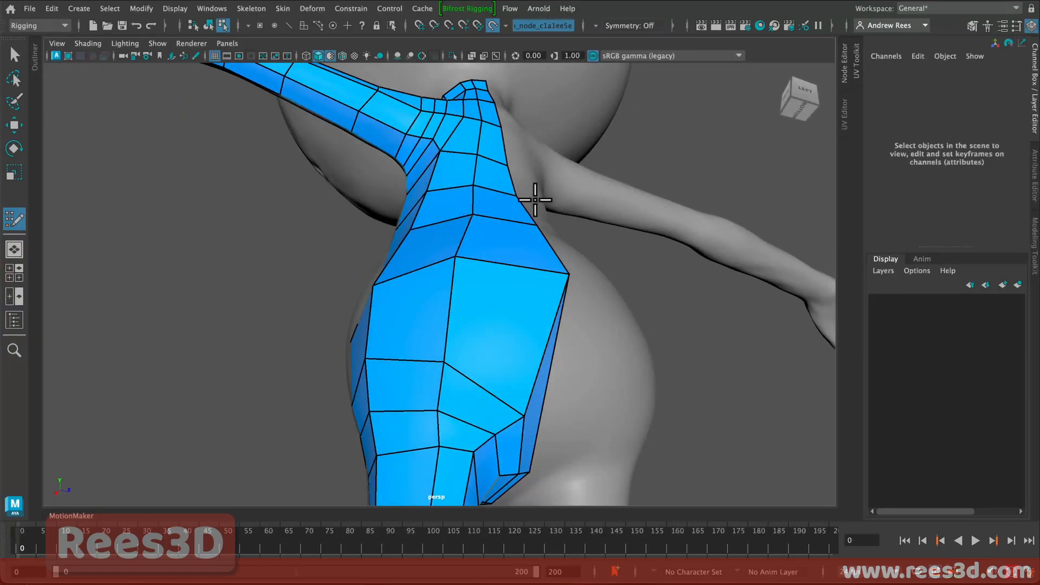
{"action": "left_click_drag", "start_coordinate": [540, 336], "coordinate": [489, 351], "text": "alt"}
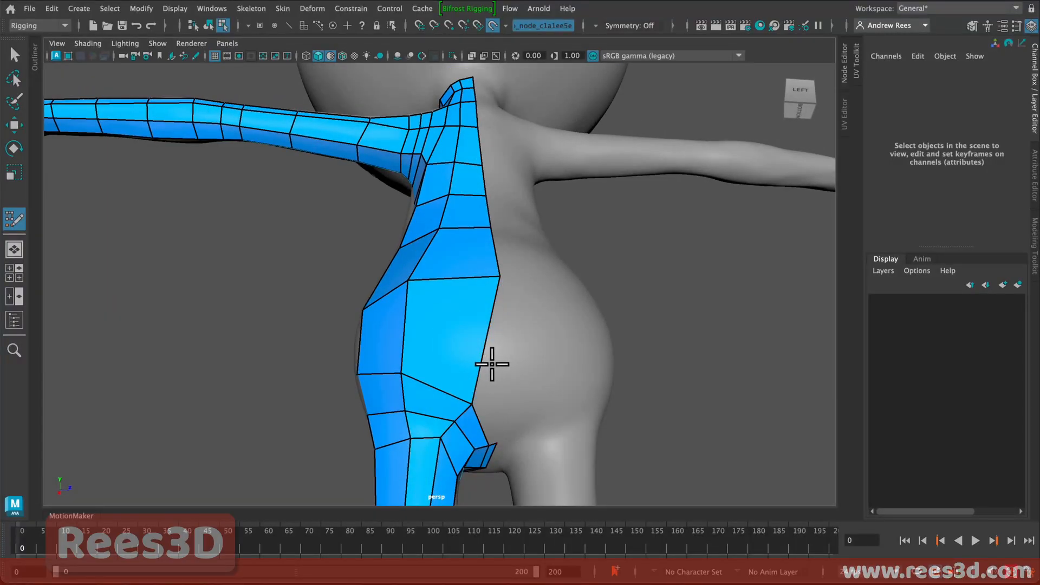
{"action": "mouse_move", "coordinate": [471, 369]}
{"action": "left_mouse_down", "text": "alt"}
{"action": "mouse_move", "coordinate": [580, 367]}
{"action": "mouse_move", "coordinate": [484, 365]}
{"action": "left_mouse_up", "text": "alt"}
{"action": "left_click", "coordinate": [506, 350], "text": "ctrl"}
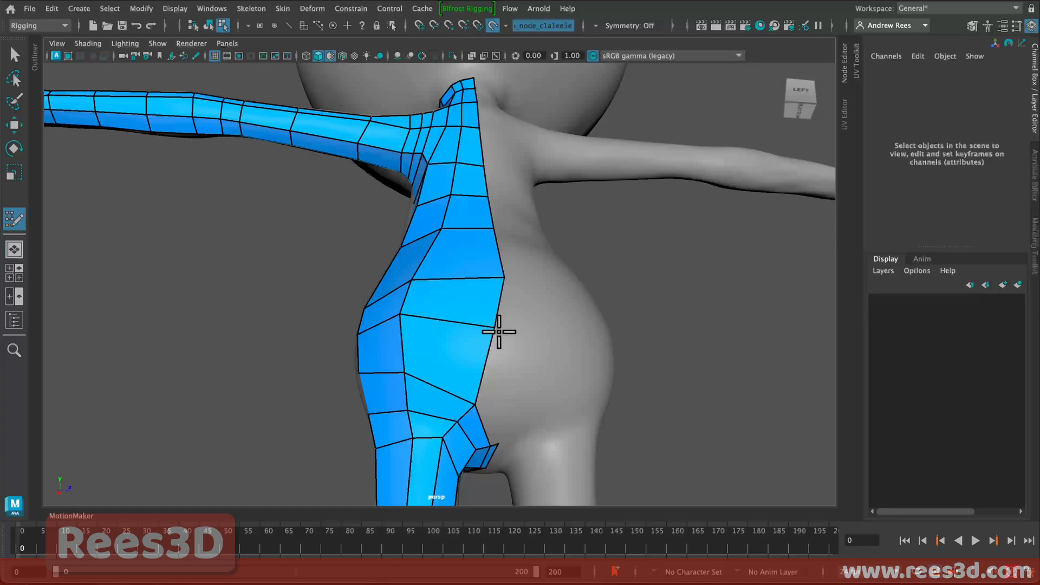
{"action": "left_click_drag", "start_coordinate": [498, 328], "coordinate": [508, 371]}
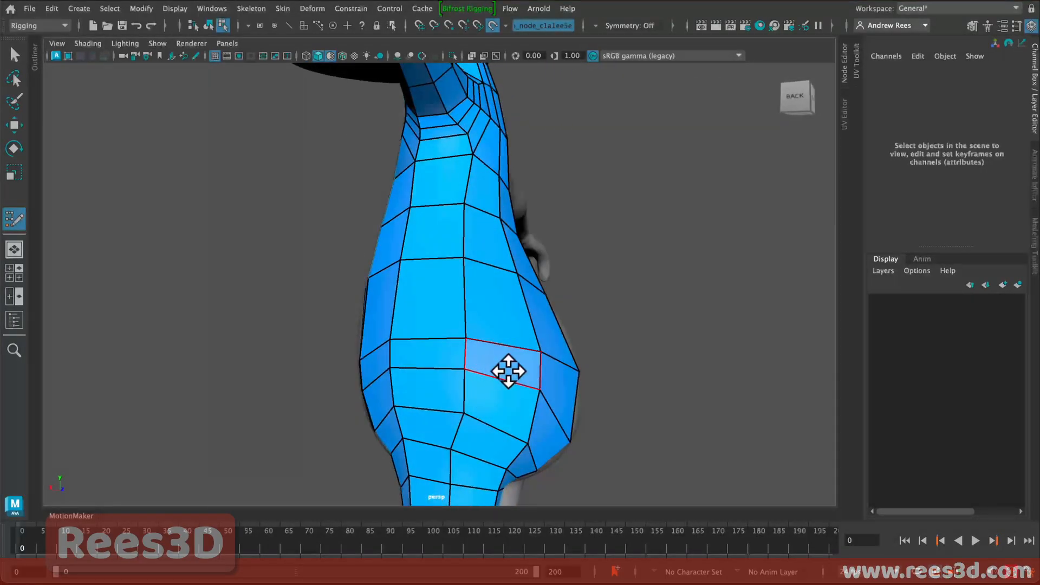
Relax the quads on the side of the torso around the new edge loop.
{"action": "right_click_drag", "start_coordinate": [508, 371], "coordinate": [481, 353], "text": "alt"}
{"action": "middle_click_drag", "start_coordinate": [481, 353], "coordinate": [484, 339], "text": "alt"}
{"action": "left_click_drag", "start_coordinate": [438, 330], "coordinate": [438, 327], "text": "shift"}
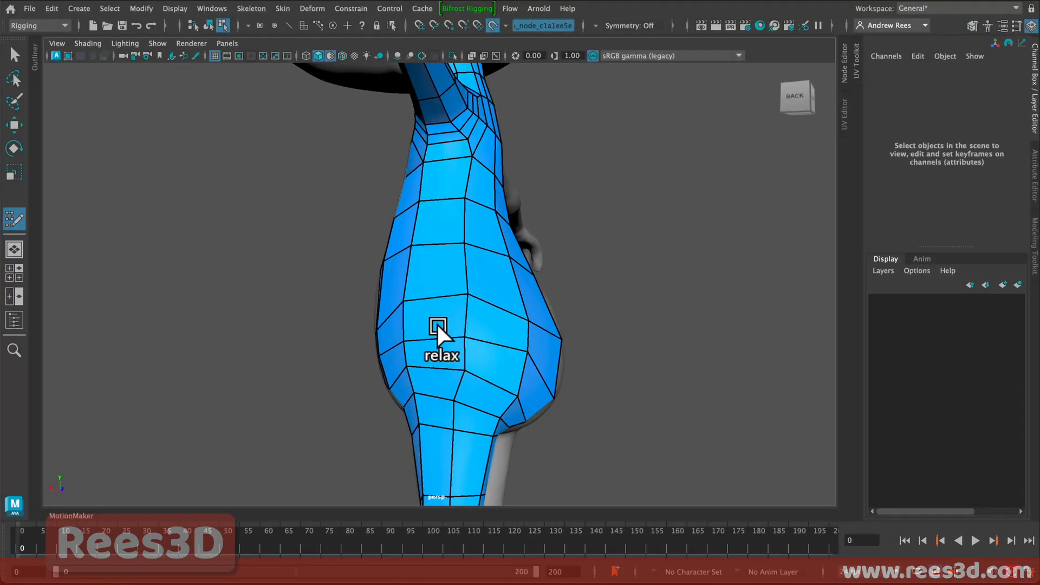
Move the belly's front border vertices onto the centre line.
{"action": "left_click_drag", "start_coordinate": [488, 360], "coordinate": [556, 359], "text": "alt"}
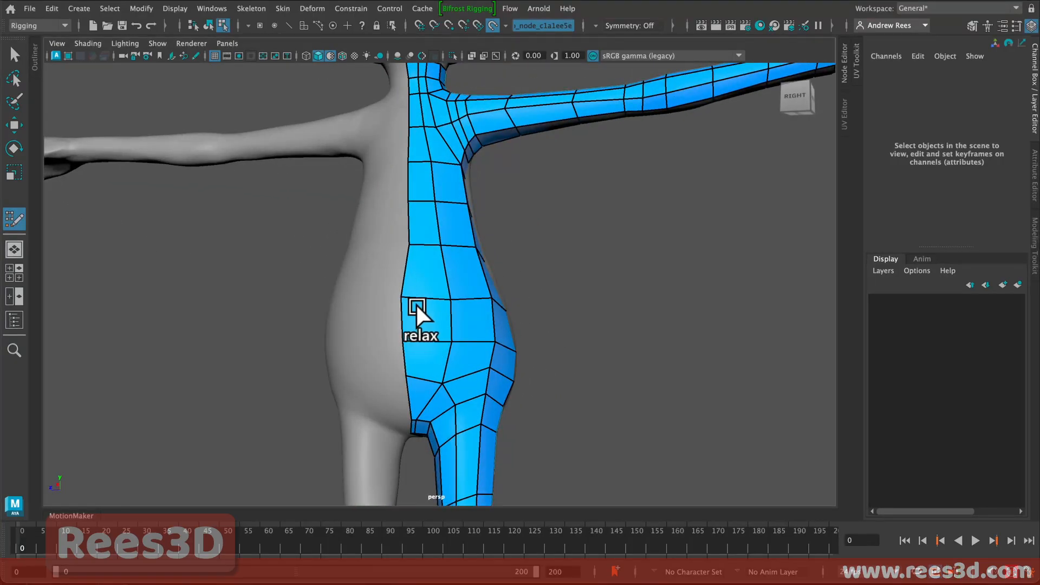
{"action": "left_click_drag", "start_coordinate": [402, 298], "coordinate": [408, 299]}
{"action": "left_click_drag", "start_coordinate": [402, 342], "coordinate": [455, 363]}
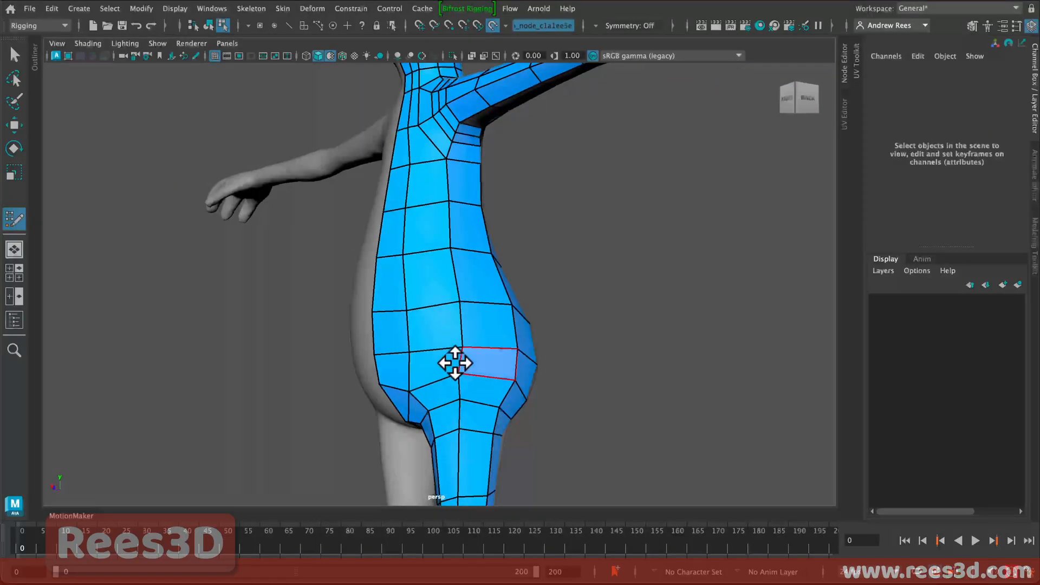
Relax the quads across the waist and side of the belly, then undo the last two edits.
{"action": "left_click_drag", "start_coordinate": [404, 325], "coordinate": [459, 257], "text": "shift"}
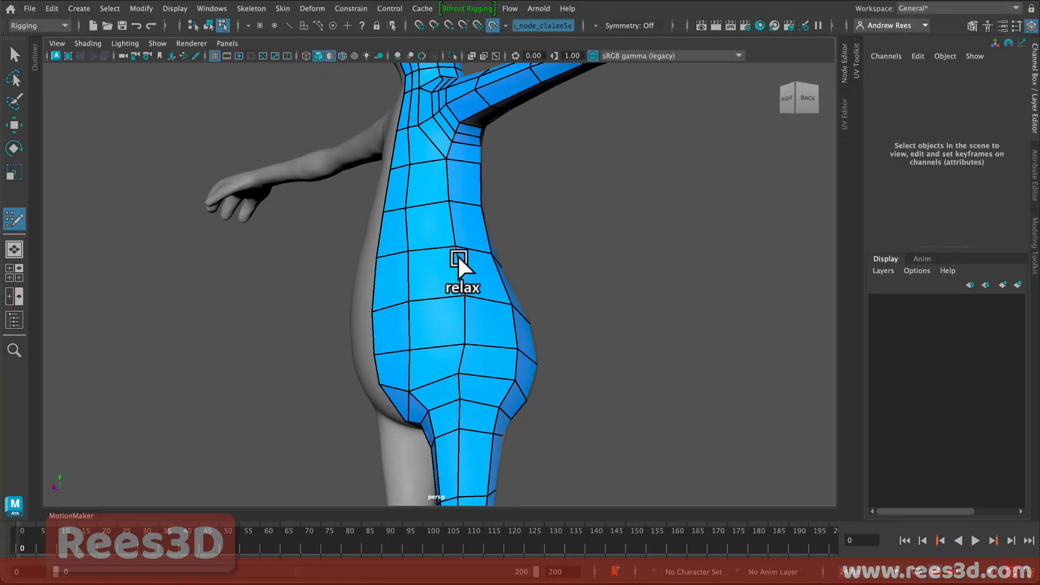
{"action": "left_click_drag", "start_coordinate": [507, 320], "coordinate": [439, 308], "text": "alt"}
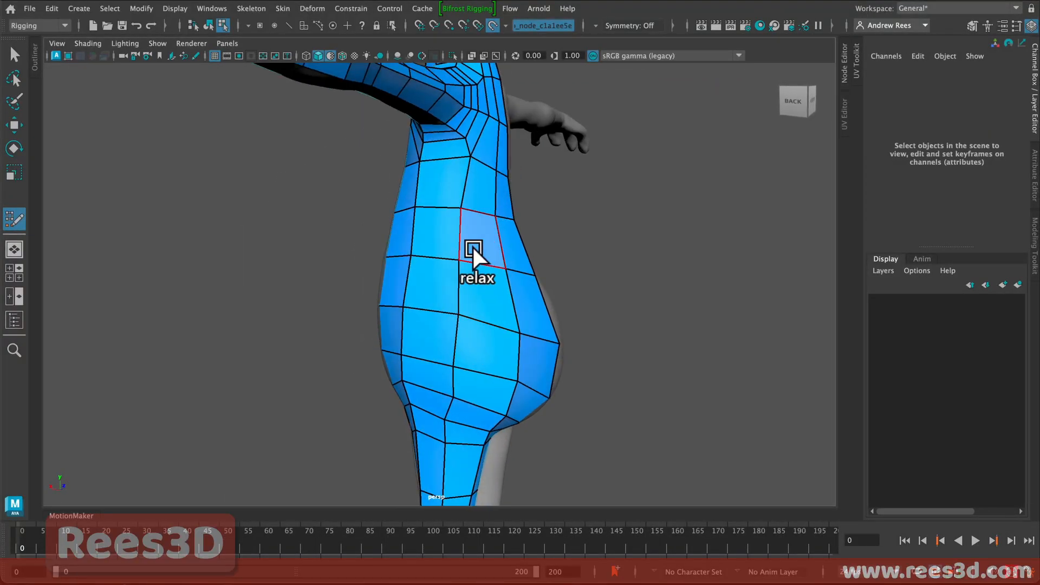
{"action": "key", "text": "ctrl+z"}
{"action": "key", "text": "ctrl+z"}
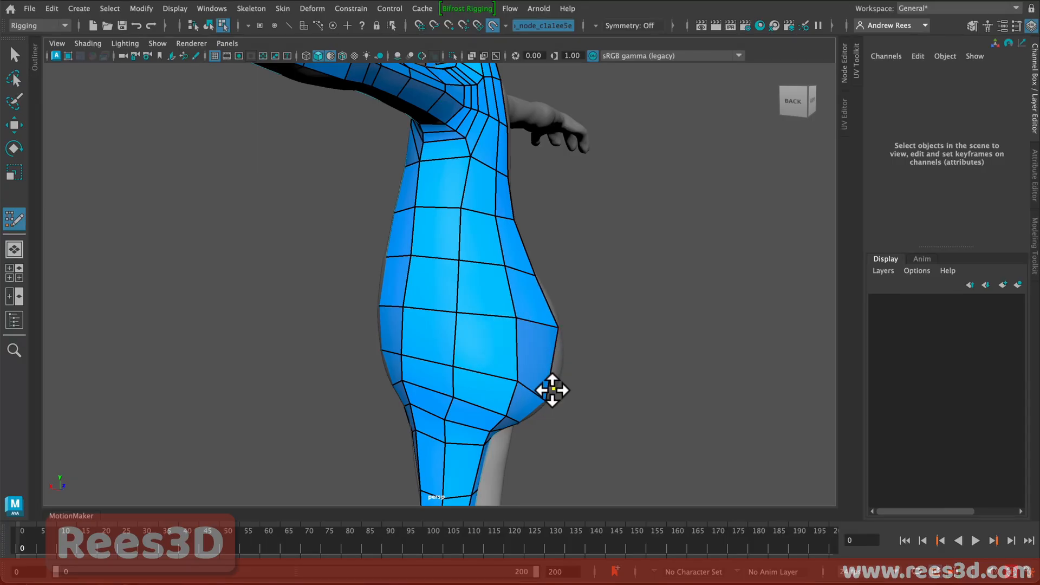
Examine the retopologized half body from the back, underneath and front for gaps and uneven quads.
{"action": "left_click_drag", "start_coordinate": [560, 399], "coordinate": [502, 262], "text": "alt"}
{"action": "left_click_drag", "start_coordinate": [515, 308], "coordinate": [555, 401], "text": "alt"}
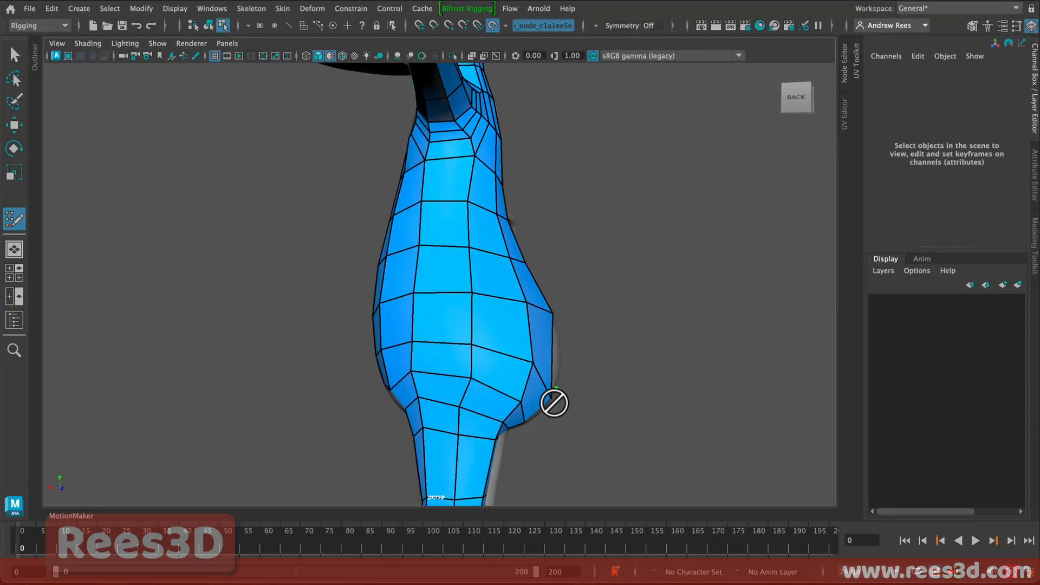
{"action": "left_click_drag", "start_coordinate": [534, 364], "coordinate": [476, 383], "text": "alt"}
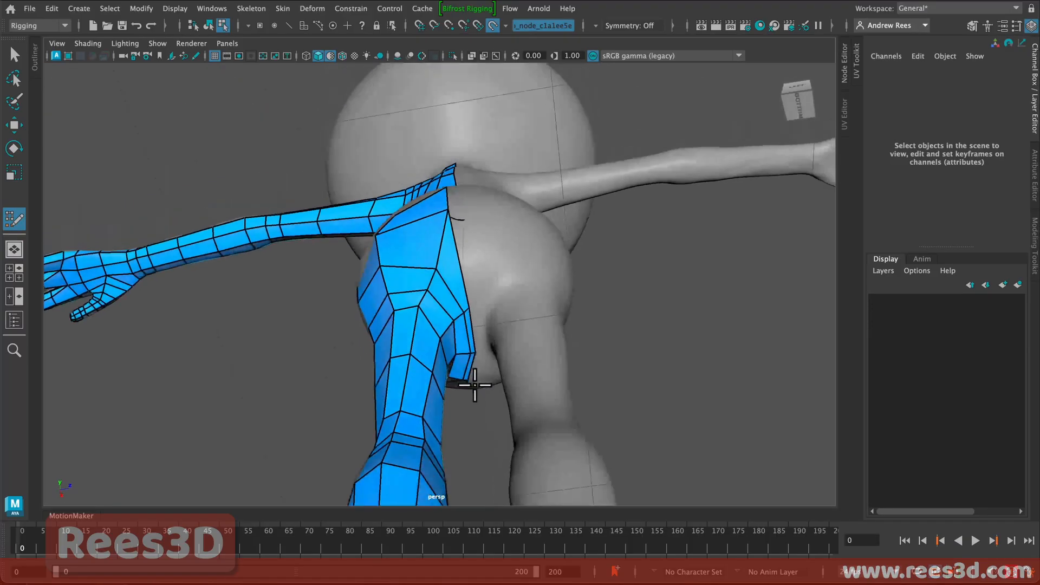
{"action": "left_click_drag", "start_coordinate": [430, 268], "coordinate": [446, 419], "text": "alt"}
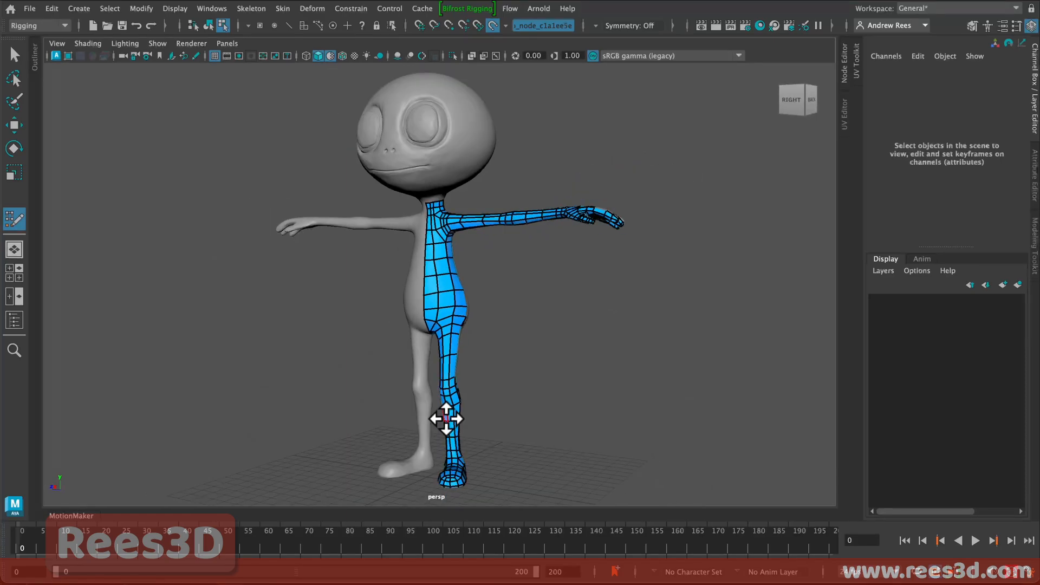
{"action": "mouse_move", "coordinate": [476, 388]}
{"action": "left_mouse_down", "text": "alt"}
{"action": "mouse_move", "coordinate": [522, 388]}
{"action": "mouse_move", "coordinate": [474, 390]}
{"action": "mouse_move", "coordinate": [469, 379]}
{"action": "left_mouse_up", "text": "alt"}
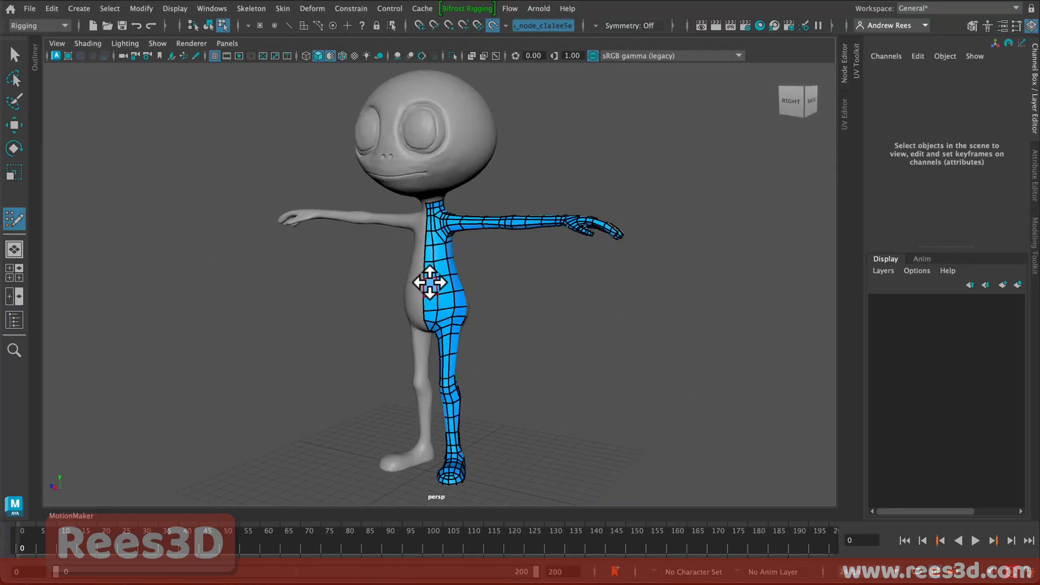
{"action": "left_click_drag", "start_coordinate": [465, 316], "coordinate": [488, 309], "text": "alt"}
Turn off the live surface and leave Quad Draw for the Move tool.
{"action": "left_click", "coordinate": [512, 25]}
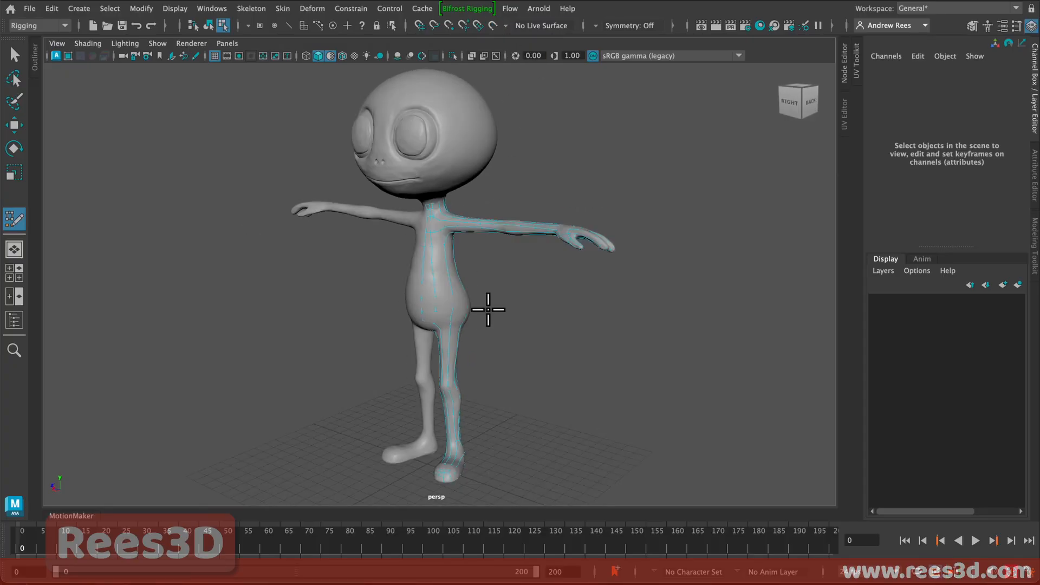
{"action": "right_click_drag", "start_coordinate": [459, 360], "coordinate": [504, 362], "text": "alt"}
{"action": "middle_click_drag", "start_coordinate": [504, 363], "coordinate": [529, 340], "text": "alt"}
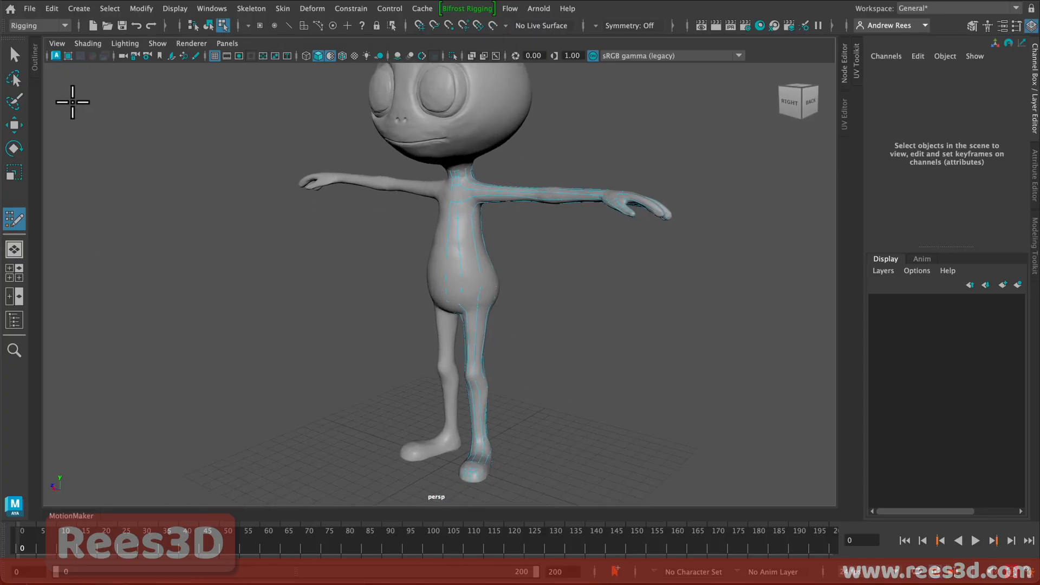
{"action": "left_click", "coordinate": [14, 125]}
{"action": "left_click_drag", "start_coordinate": [431, 310], "coordinate": [463, 282], "text": "alt"}
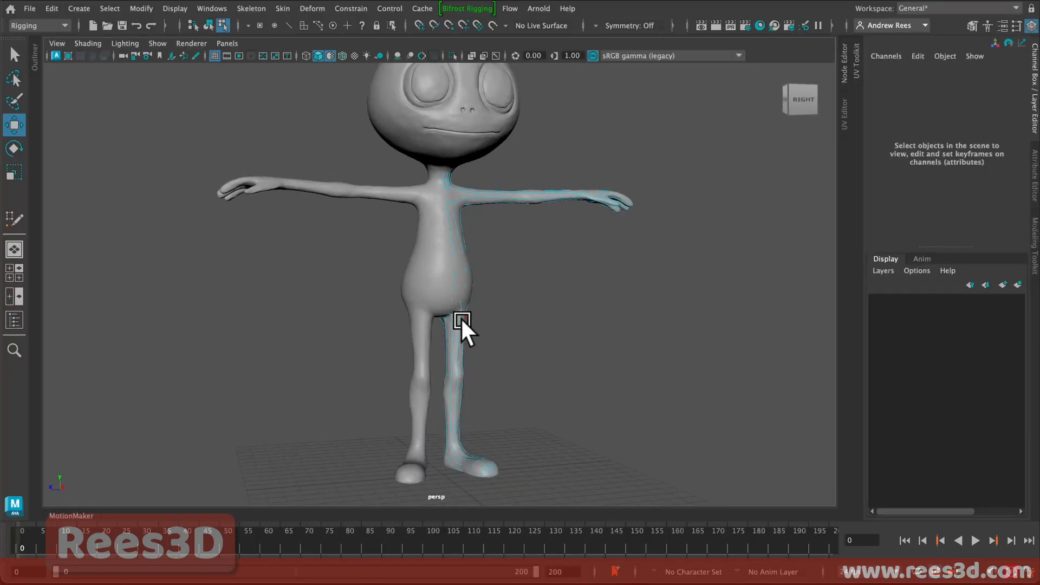
Put the original full-body sculpt on a new display layer and hide that layer.
{"action": "right_click_drag", "start_coordinate": [460, 317], "coordinate": [456, 284]}
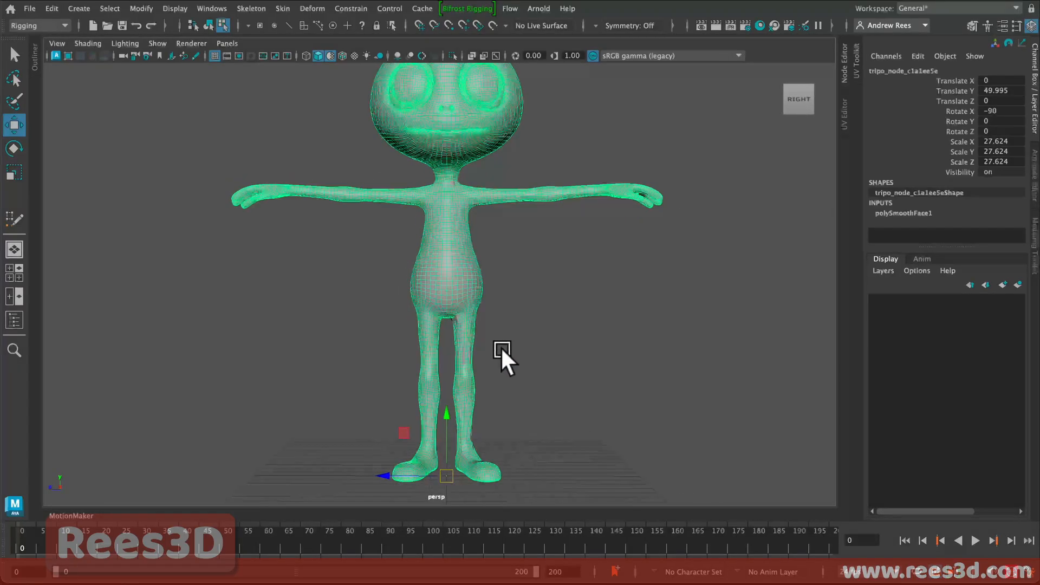
{"action": "left_click", "coordinate": [1016, 283]}
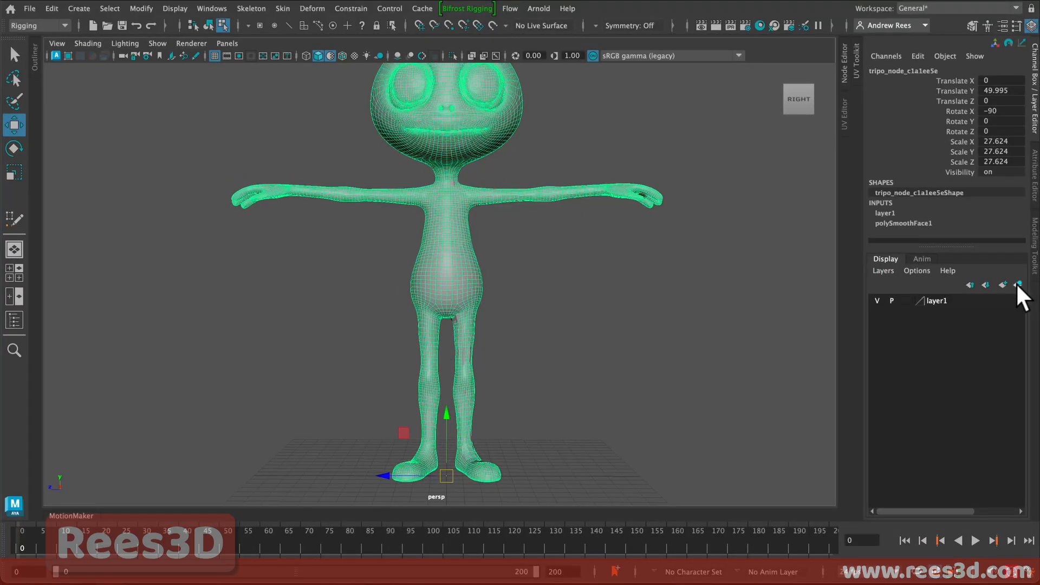
{"action": "left_click", "coordinate": [879, 301]}
Select the retopologized half-body mesh as an object and delete all construction history in the scene.
{"action": "left_click_drag", "start_coordinate": [470, 303], "coordinate": [470, 284], "text": "alt"}
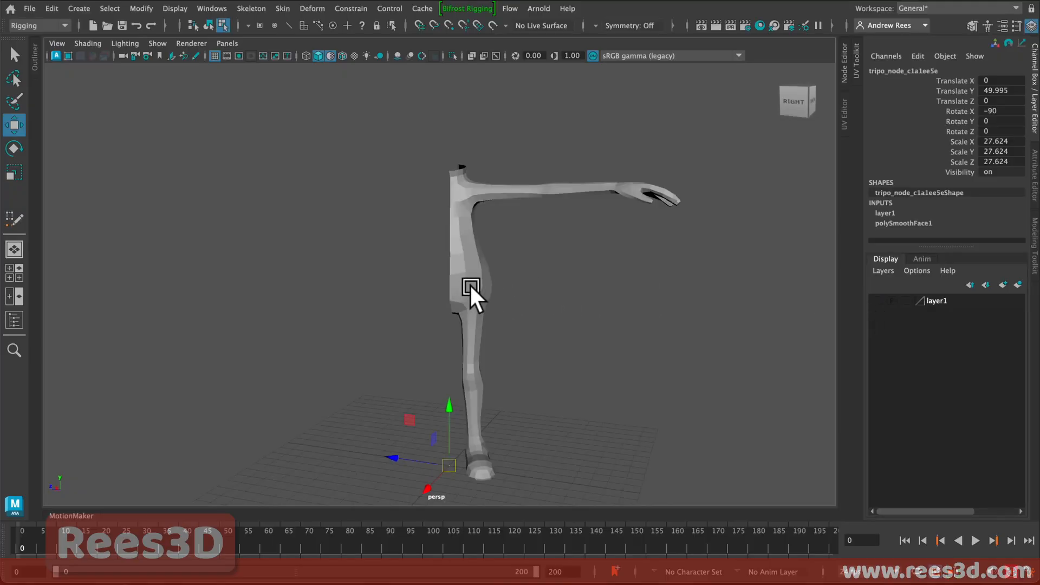
{"action": "right_click_drag", "start_coordinate": [471, 203], "coordinate": [465, 282]}
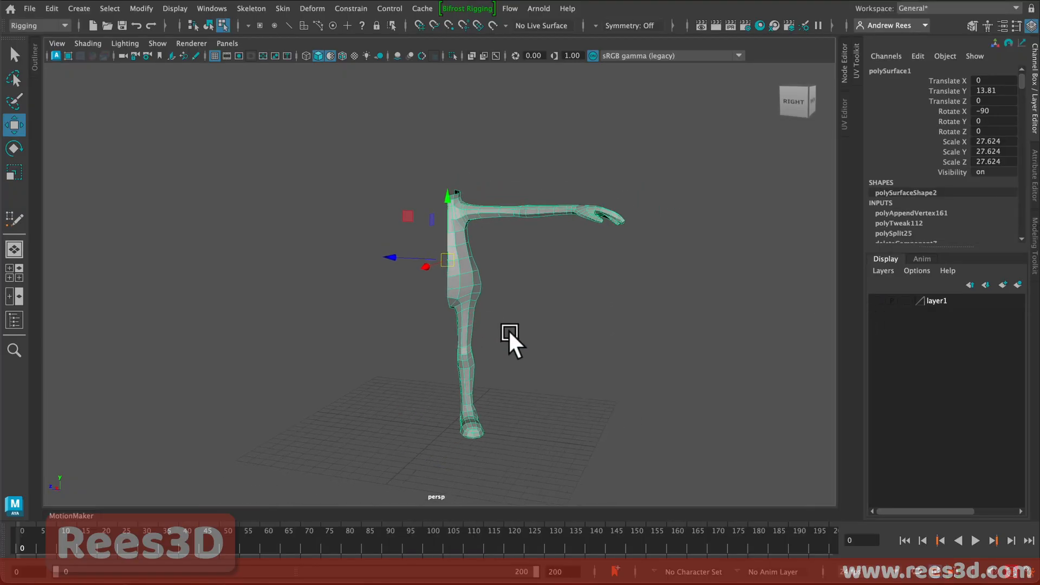
{"action": "left_click_drag", "start_coordinate": [541, 339], "coordinate": [461, 304], "text": "alt"}
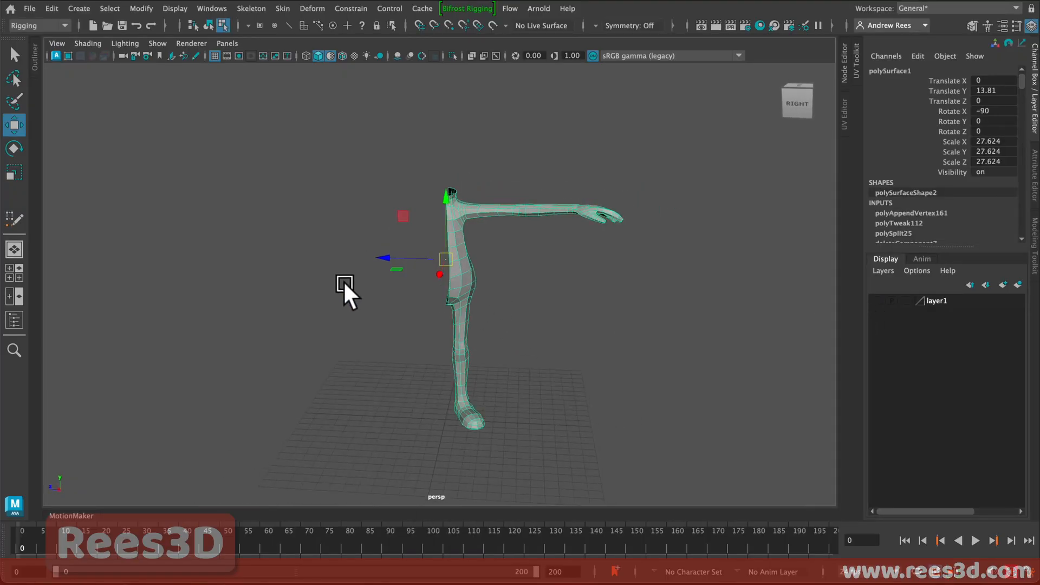
{"action": "left_click_drag", "start_coordinate": [386, 294], "coordinate": [429, 327], "text": "alt"}
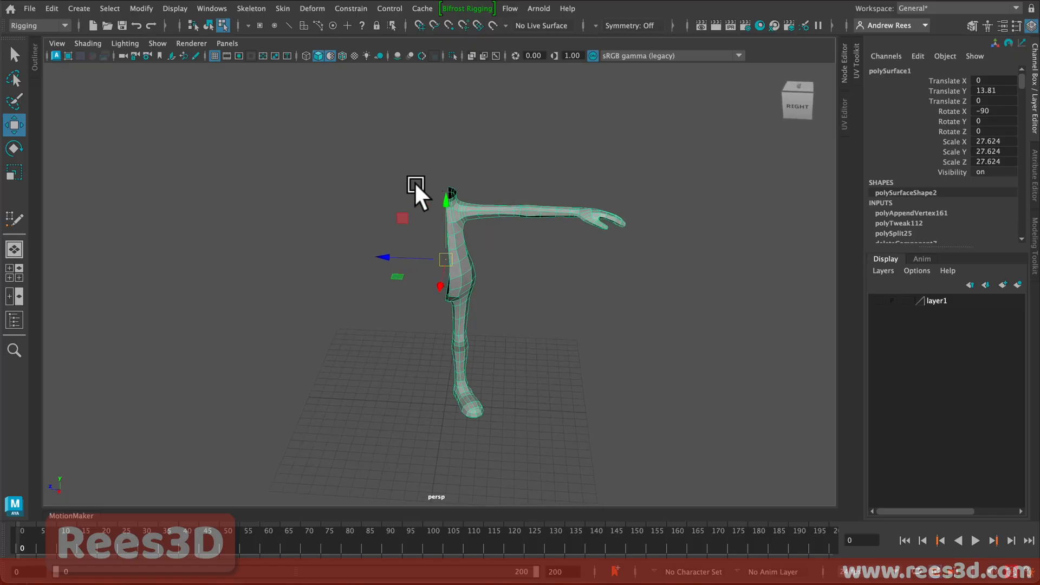
{"action": "left_click", "coordinate": [54, 7]}
{"action": "mouse_move", "coordinate": [106, 172]}
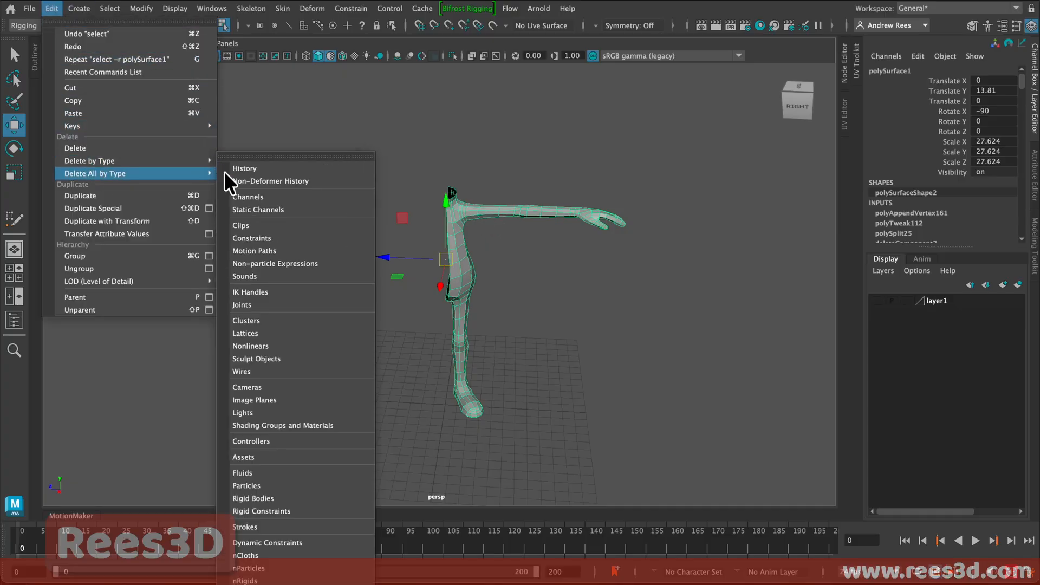
{"action": "left_click", "coordinate": [235, 168]}
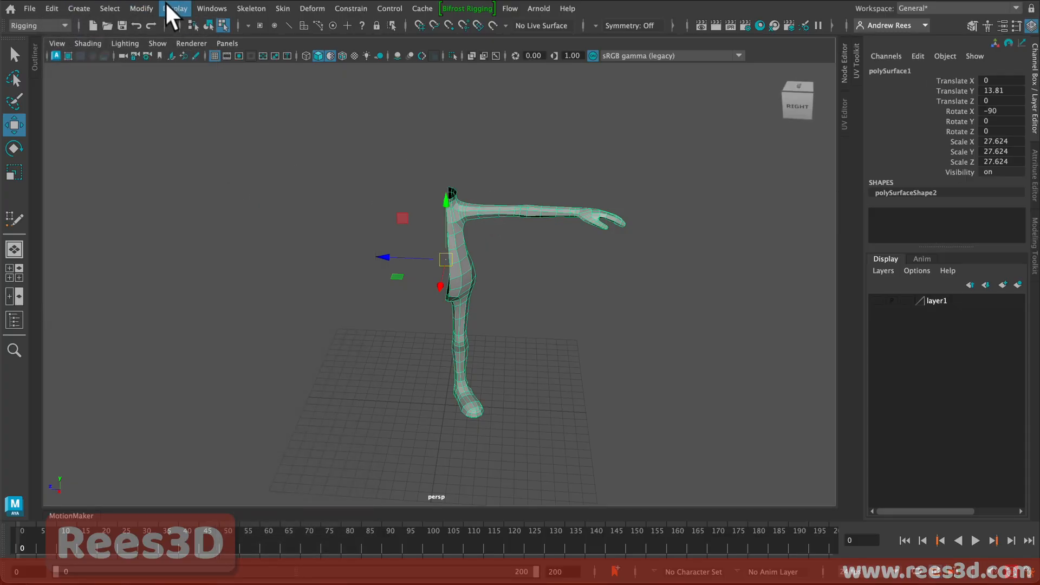
Freeze the half-body mesh's transformations and rename it geo.
{"action": "left_click", "coordinate": [140, 9]}
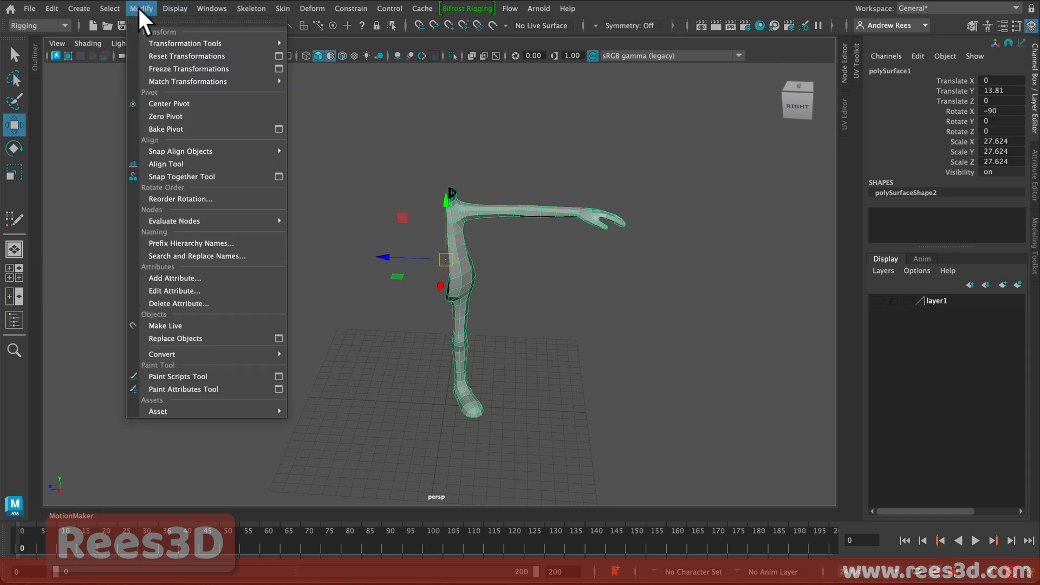
{"action": "left_click", "coordinate": [170, 67]}
{"action": "left_click_drag", "start_coordinate": [344, 183], "coordinate": [460, 207], "text": "alt"}
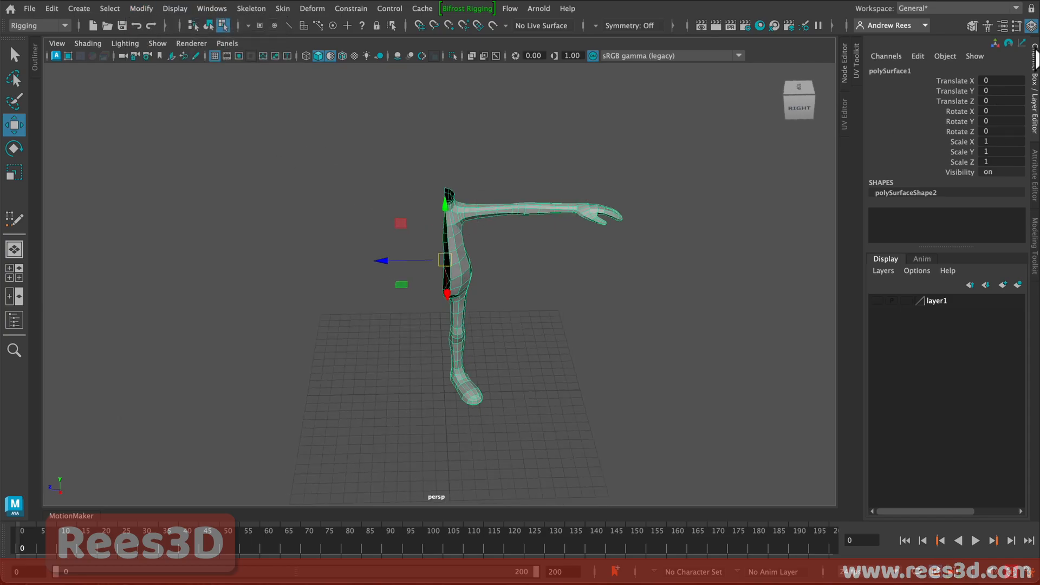
{"action": "double_click", "coordinate": [904, 71]}
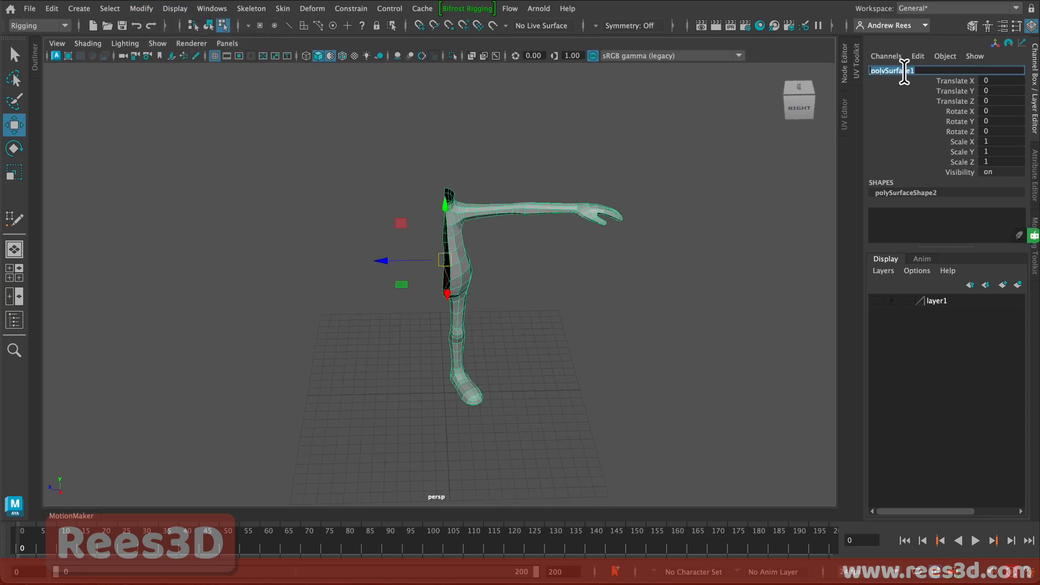
{"action": "key", "text": "Return"}
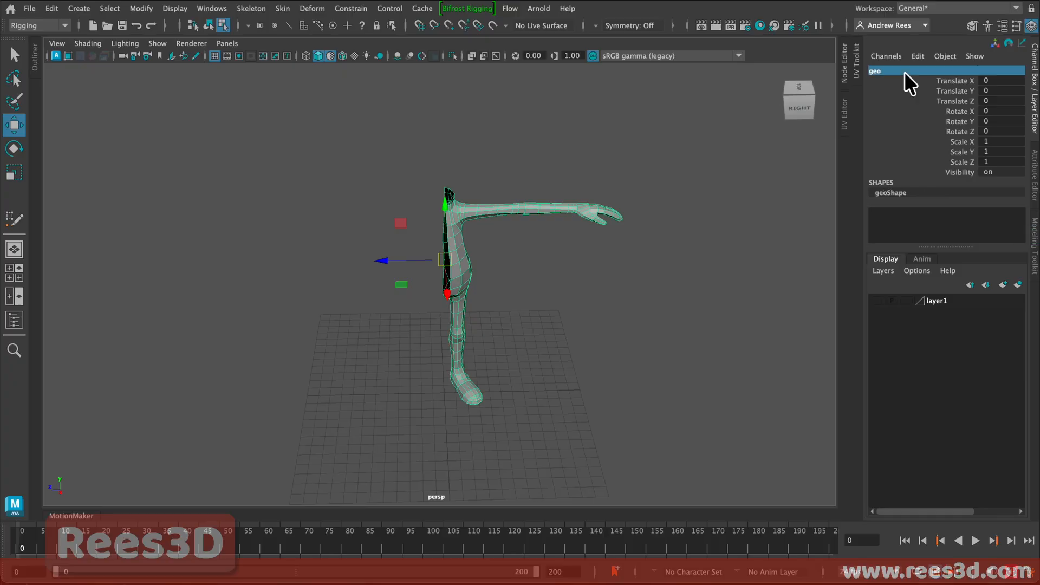
Switch the mesh to vertex selection, pick the arm and hand vertices, and frame the body in the orthographic side view.
{"action": "left_click_drag", "start_coordinate": [557, 179], "coordinate": [518, 212], "text": "alt"}
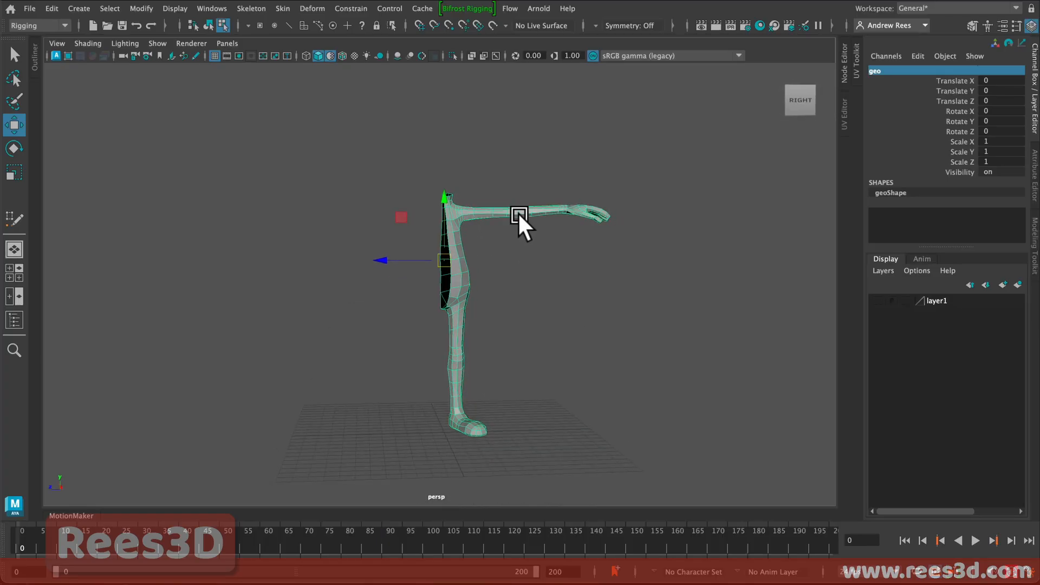
{"action": "right_click_drag", "start_coordinate": [518, 213], "coordinate": [486, 200]}
{"action": "left_click_drag", "start_coordinate": [650, 227], "coordinate": [649, 237]}
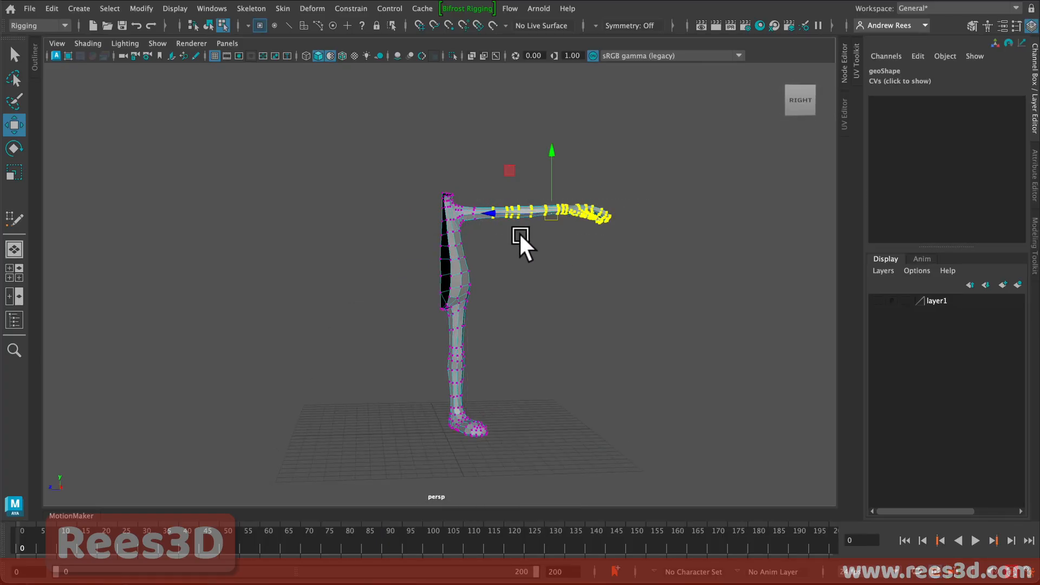
{"action": "key", "text": "space"}
{"action": "key", "text": "space"}
{"action": "right_click_drag", "start_coordinate": [618, 357], "coordinate": [327, 321], "text": "alt"}
{"action": "middle_click_drag", "start_coordinate": [400, 325], "coordinate": [483, 299], "text": "alt"}
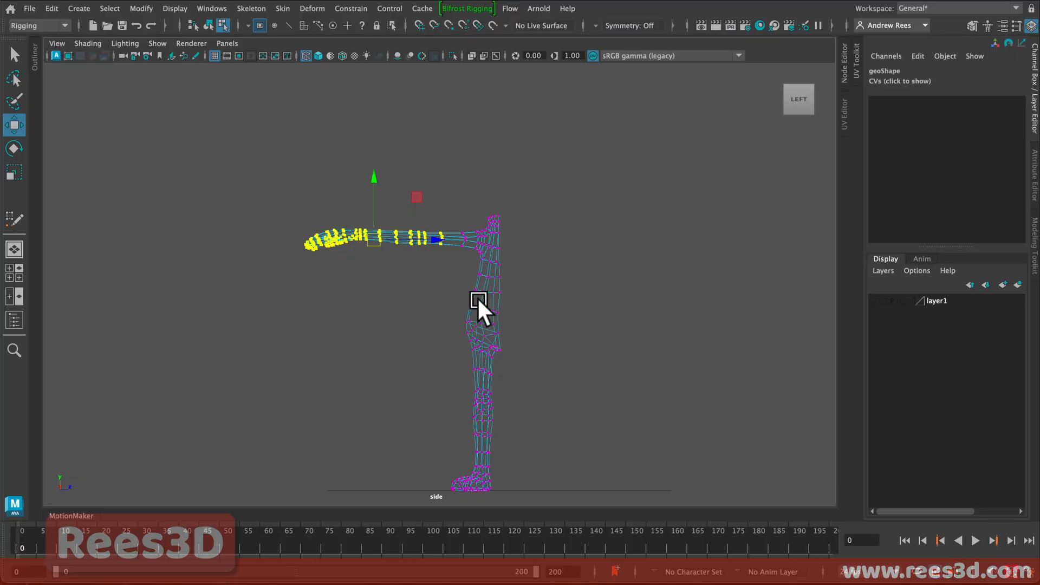
Select all vertices from the fingertips to near the shoulder and move the selection's pivot horizontally to the shoulder.
{"action": "left_click_drag", "start_coordinate": [306, 201], "coordinate": [464, 267]}
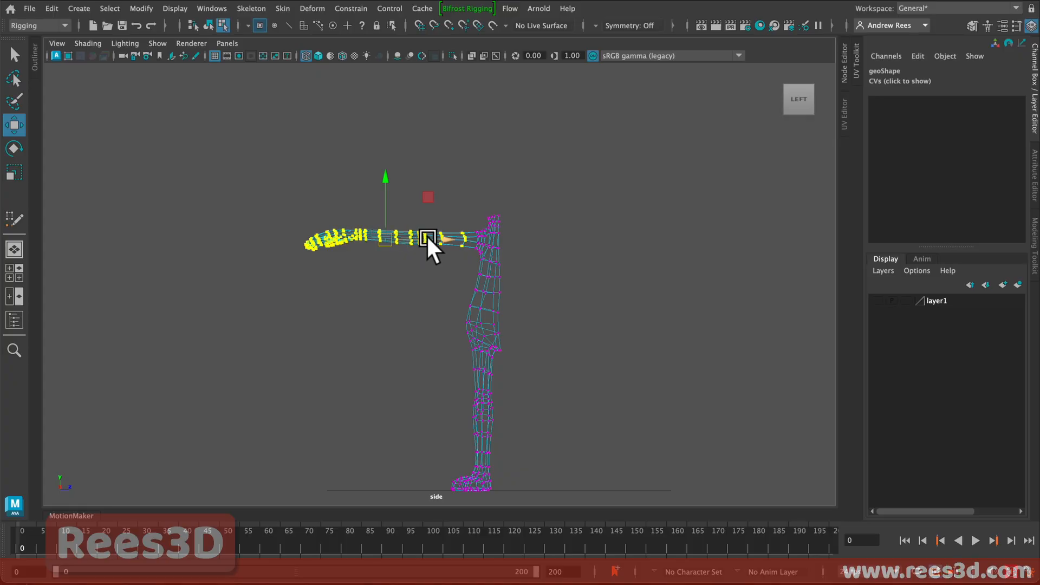
{"action": "key", "text": "d"}
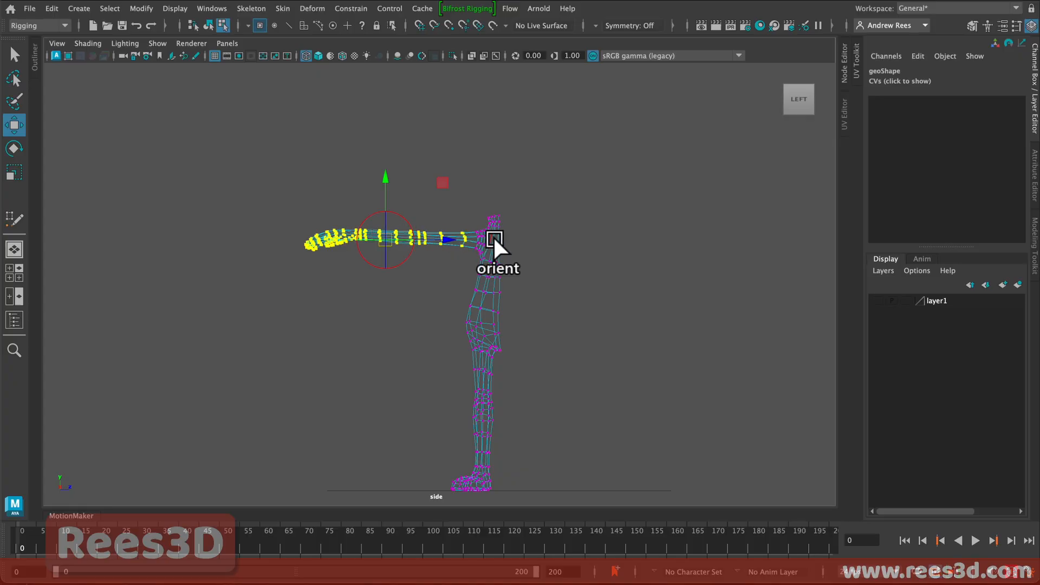
{"action": "left_click_drag", "start_coordinate": [444, 239], "coordinate": [535, 239]}
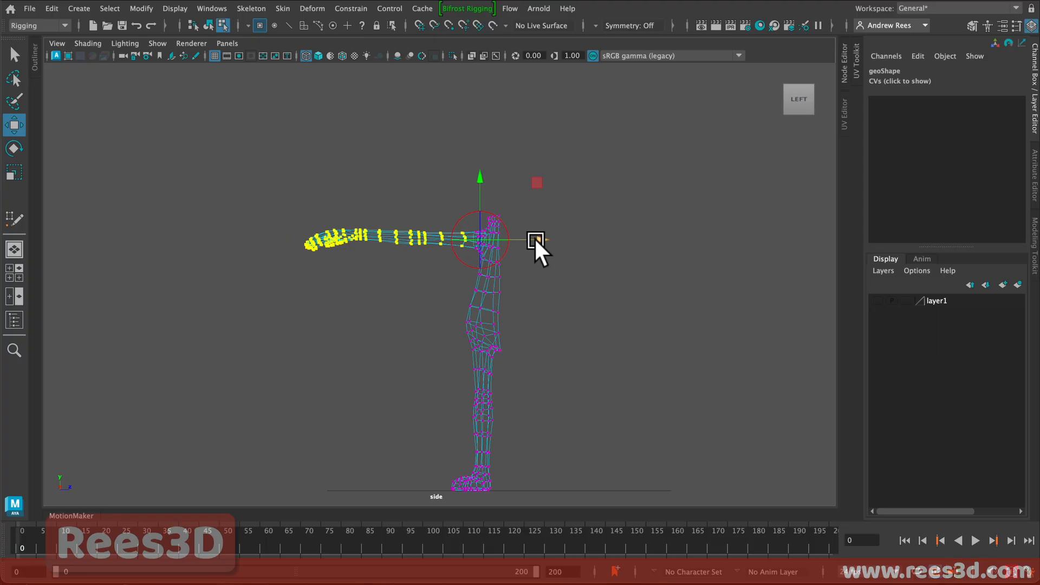
Rotate the selected arm and hand vertices slightly downward around the shoulder pivot in the side view.
{"action": "key", "text": "e"}
{"action": "left_click_drag", "start_coordinate": [499, 188], "coordinate": [499, 181]}
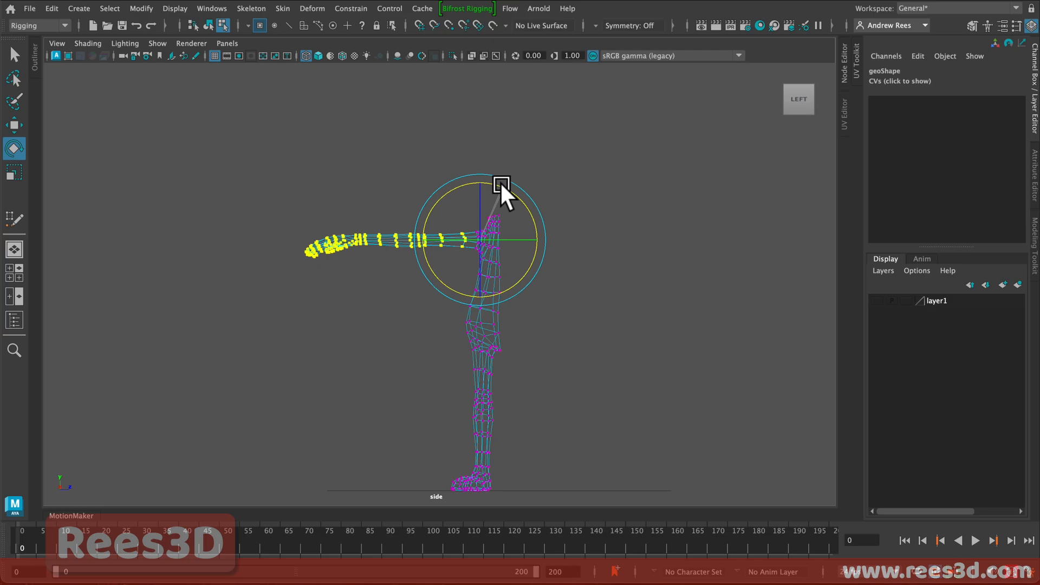
{"action": "key", "text": "space"}
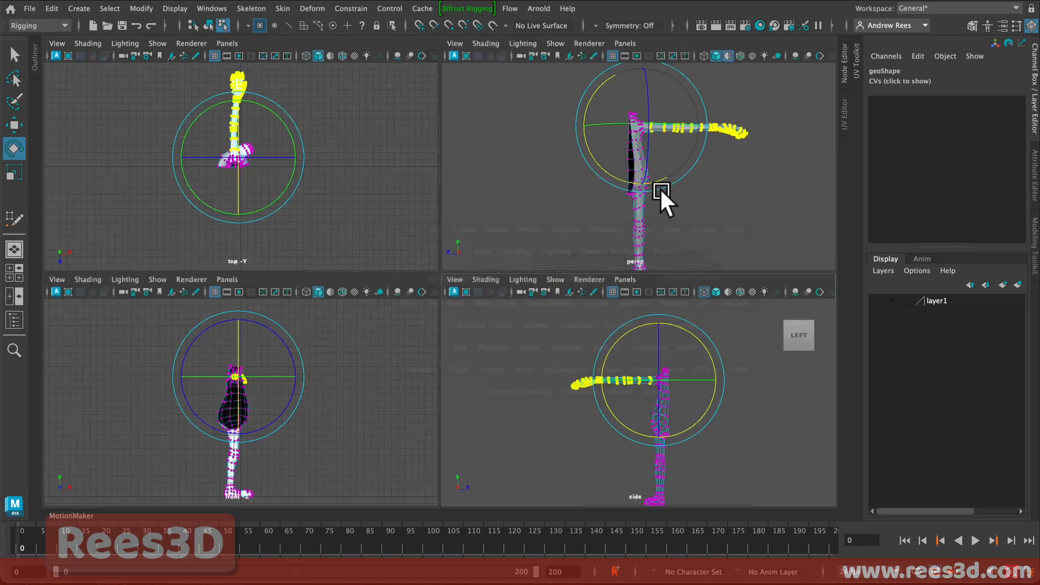
{"action": "key", "text": "space"}
Select all vertices of the foot up to the ankle in the perspective view.
{"action": "left_click_drag", "start_coordinate": [482, 391], "coordinate": [472, 335], "text": "alt"}
{"action": "right_click_drag", "start_coordinate": [479, 340], "coordinate": [797, 402], "text": "alt"}
{"action": "left_click_drag", "start_coordinate": [594, 371], "coordinate": [550, 332], "text": "alt"}
{"action": "right_click_drag", "start_coordinate": [592, 398], "coordinate": [490, 394], "text": "alt"}
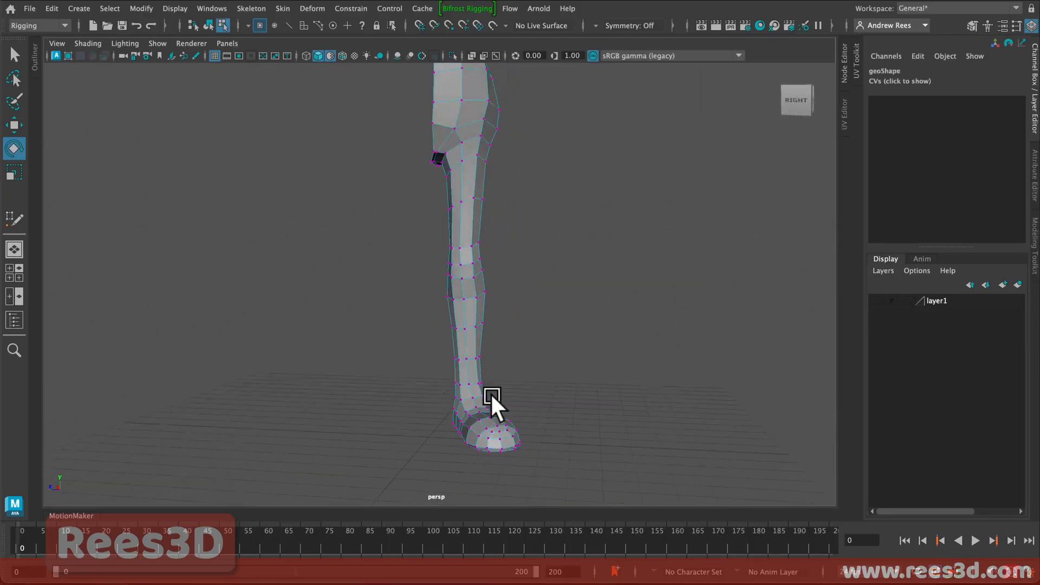
{"action": "left_click_drag", "start_coordinate": [489, 394], "coordinate": [570, 477], "text": "alt"}
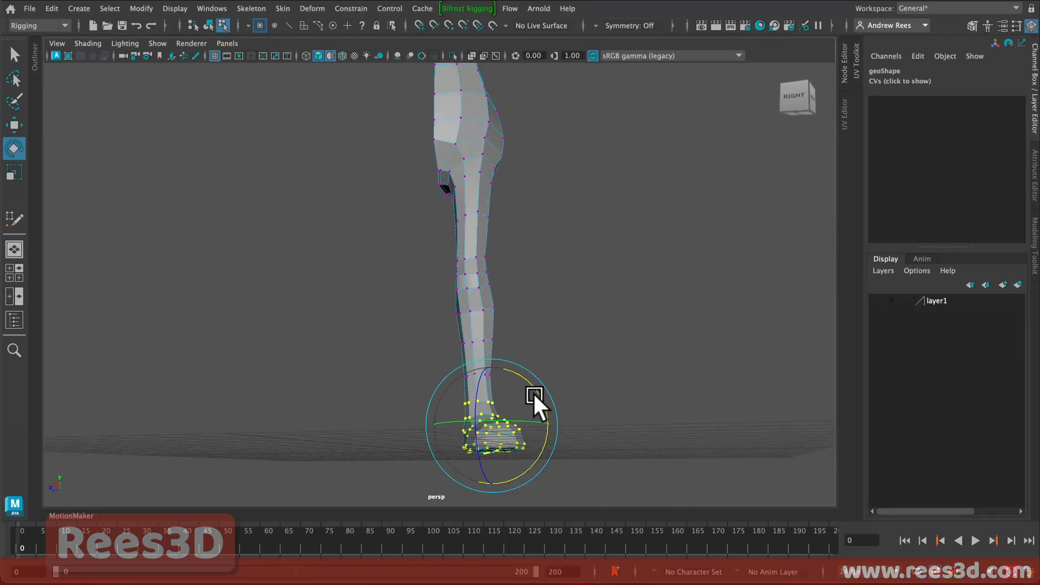
{"action": "left_click_drag", "start_coordinate": [532, 394], "coordinate": [473, 374], "text": "alt"}
Ready the foot vertices for rotation, with soft selection turned on and its falloff reaching into the lower shin.
{"action": "key", "text": "w"}
{"action": "key", "text": "e"}
{"action": "key", "text": "ctrl+z"}
{"action": "key", "text": "b"}
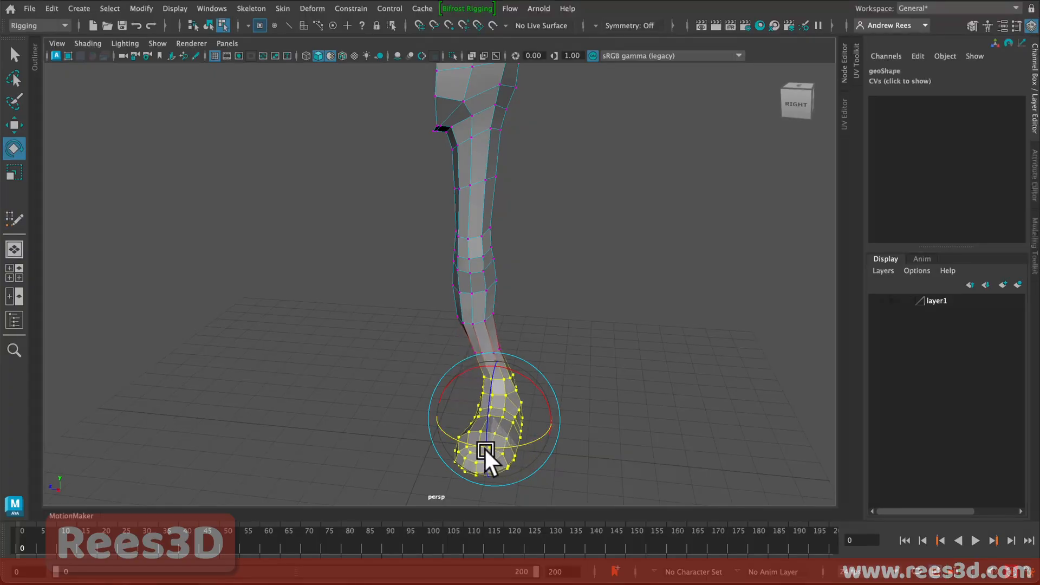
{"action": "left_click_drag", "start_coordinate": [485, 447], "coordinate": [553, 480], "text": "alt"}
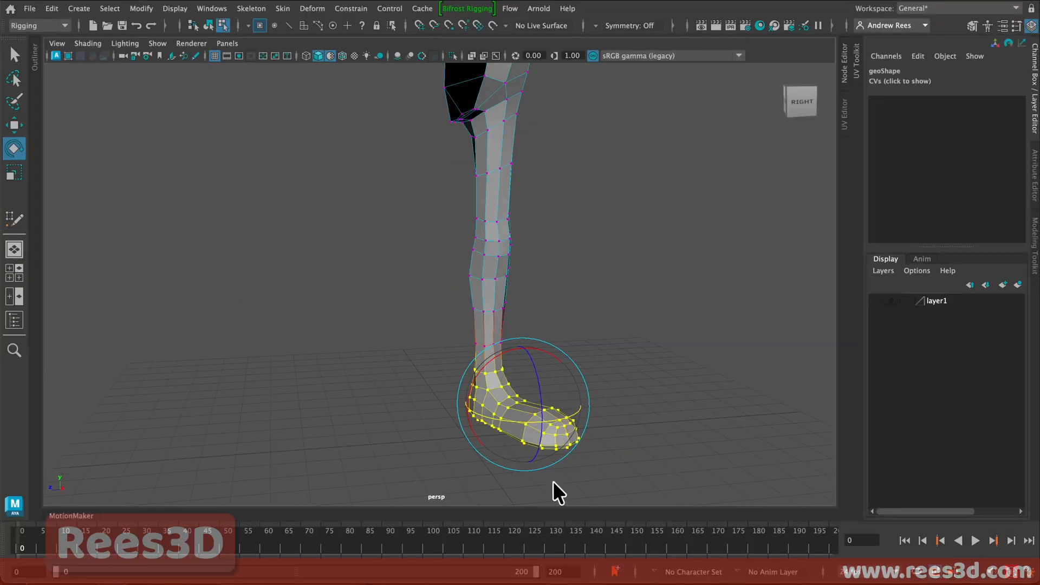
{"action": "key", "text": "b"}
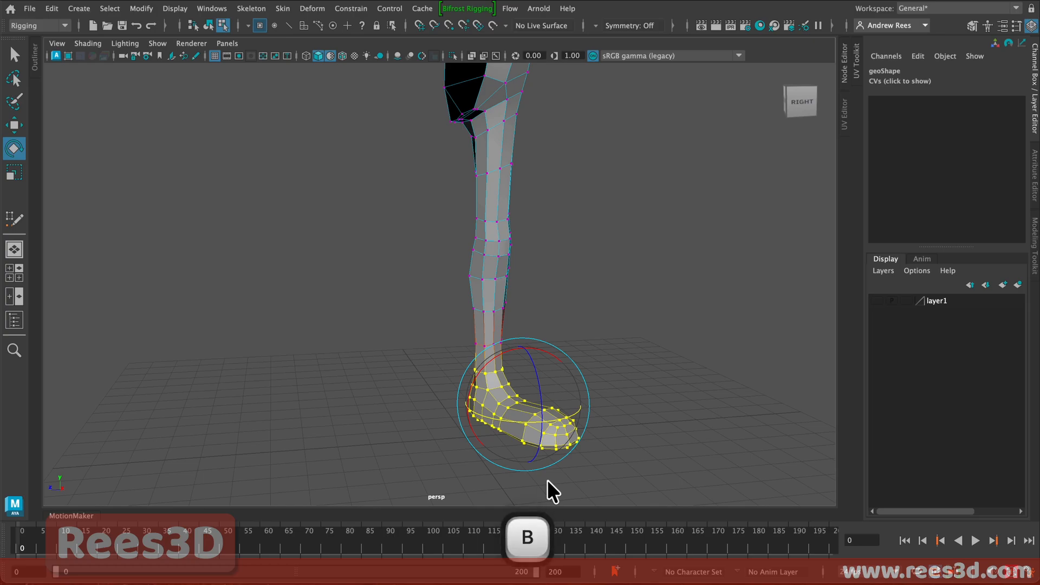
Move the foot selection's pivot back to the centre of the heel using the top view in wireframe.
{"action": "left_click_drag", "start_coordinate": [482, 434], "coordinate": [548, 389], "text": "alt"}
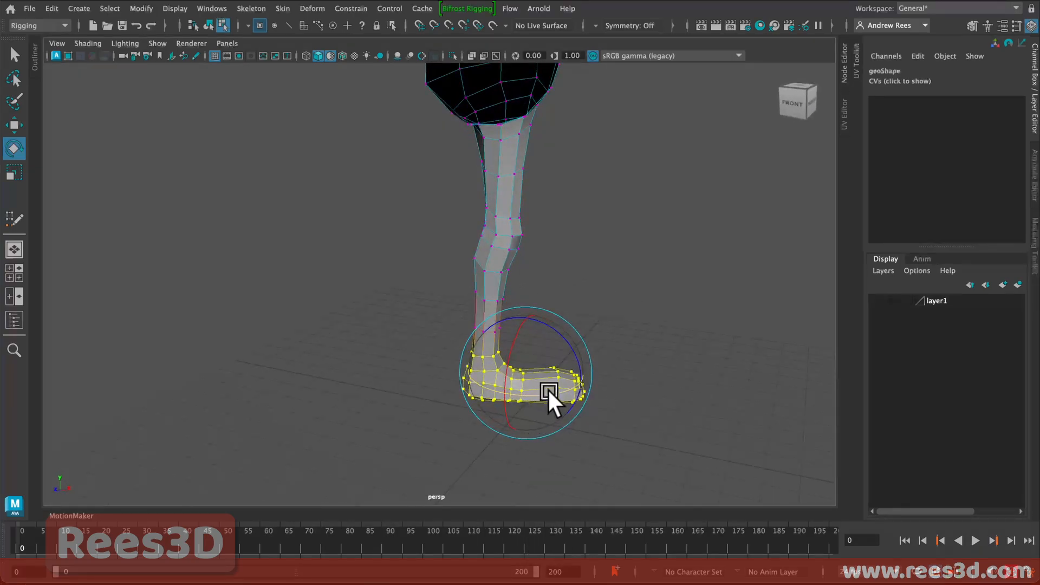
{"action": "left_click_drag", "start_coordinate": [479, 379], "coordinate": [558, 353], "text": "alt"}
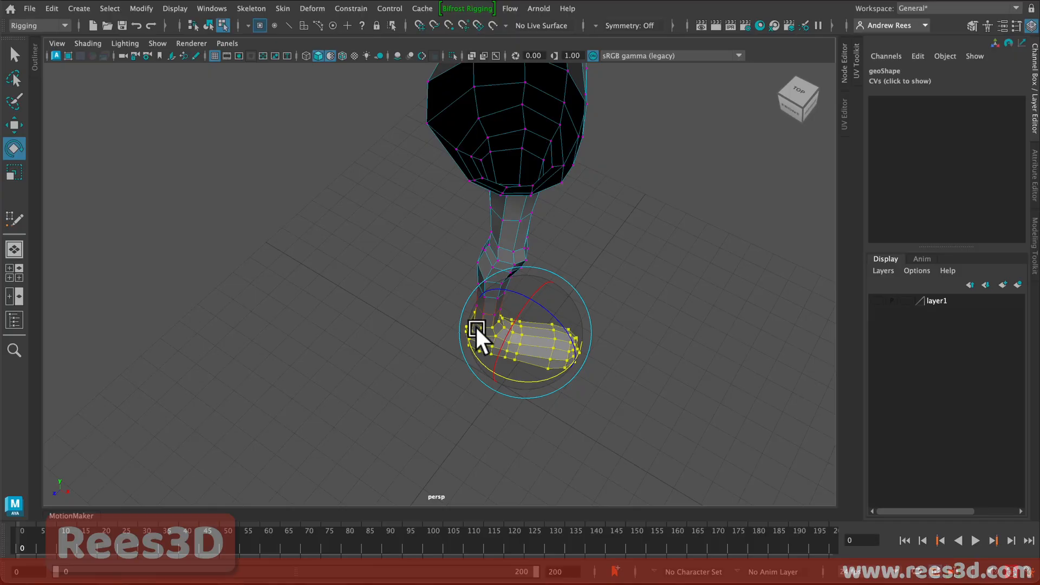
{"action": "left_click_drag", "start_coordinate": [475, 326], "coordinate": [500, 336]}
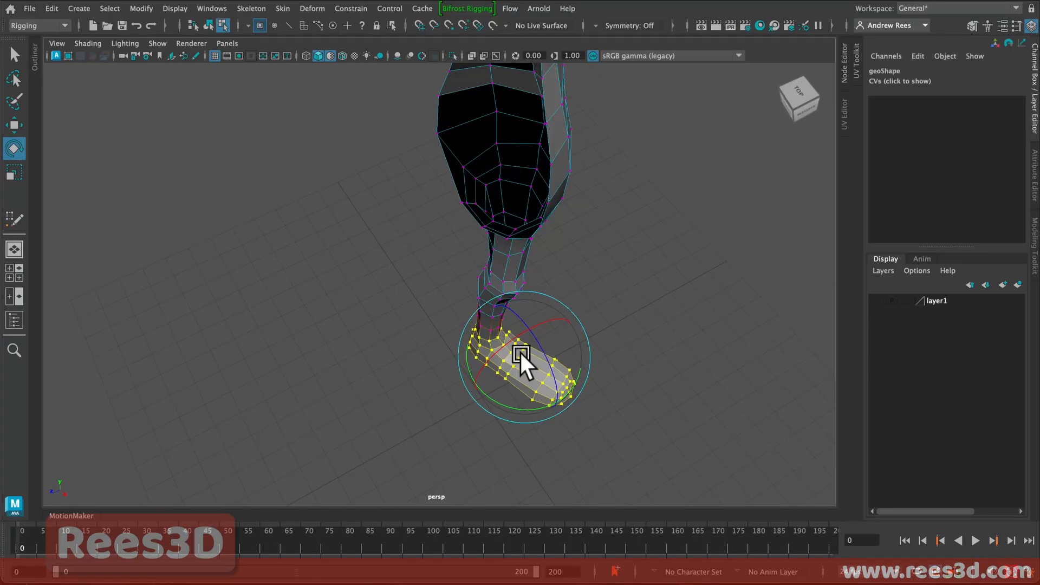
{"action": "key", "text": "d"}
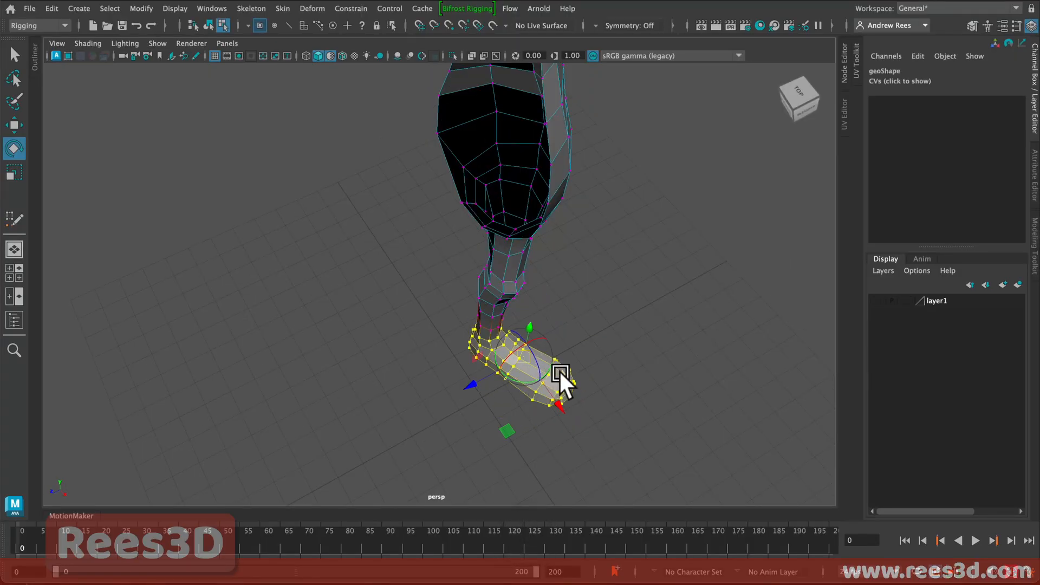
{"action": "key", "text": "space"}
{"action": "key", "text": "space"}
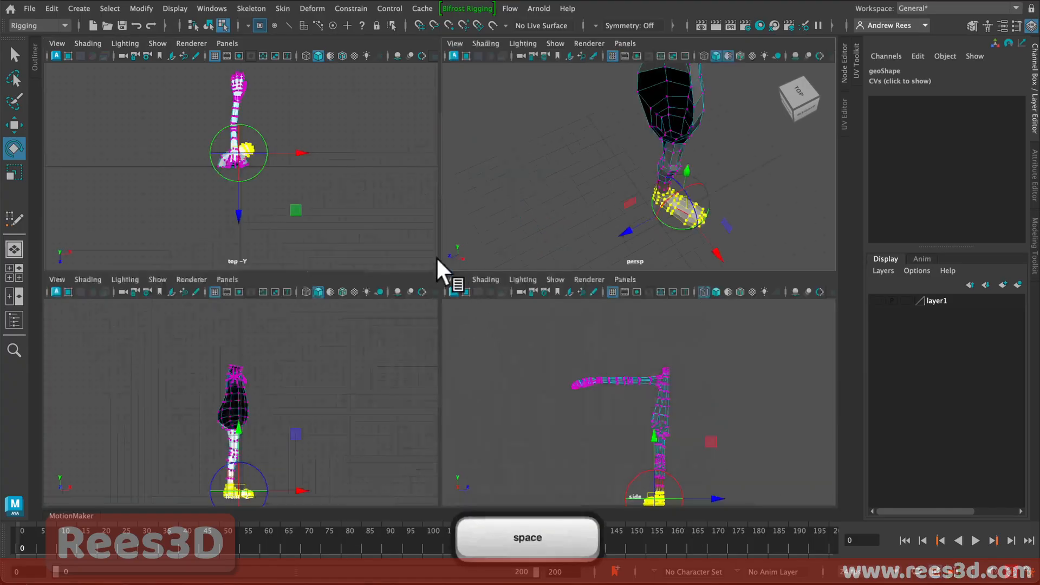
{"action": "key", "text": "4"}
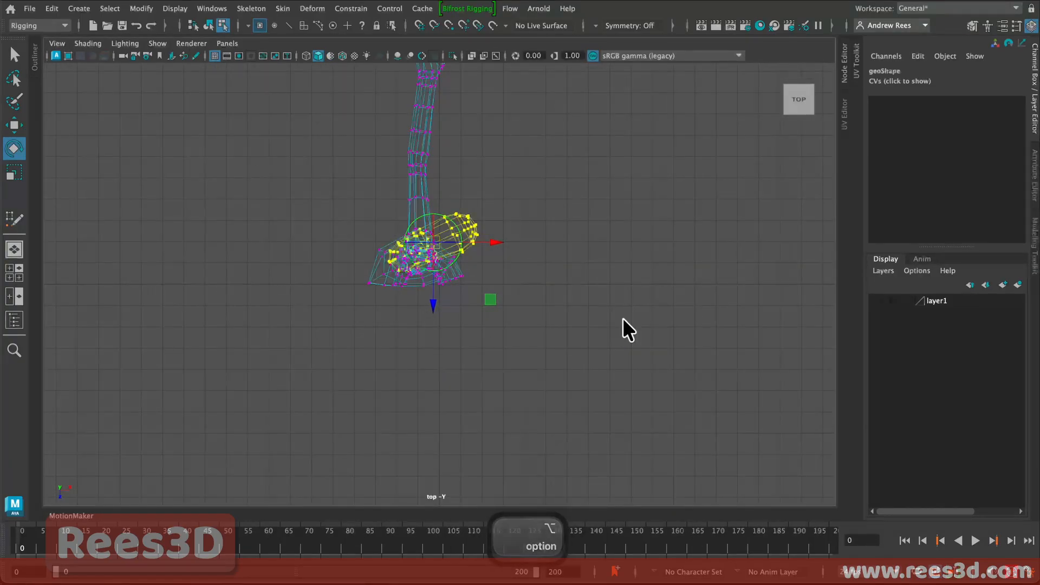
{"action": "right_click_drag", "start_coordinate": [496, 270], "coordinate": [750, 321], "text": "alt"}
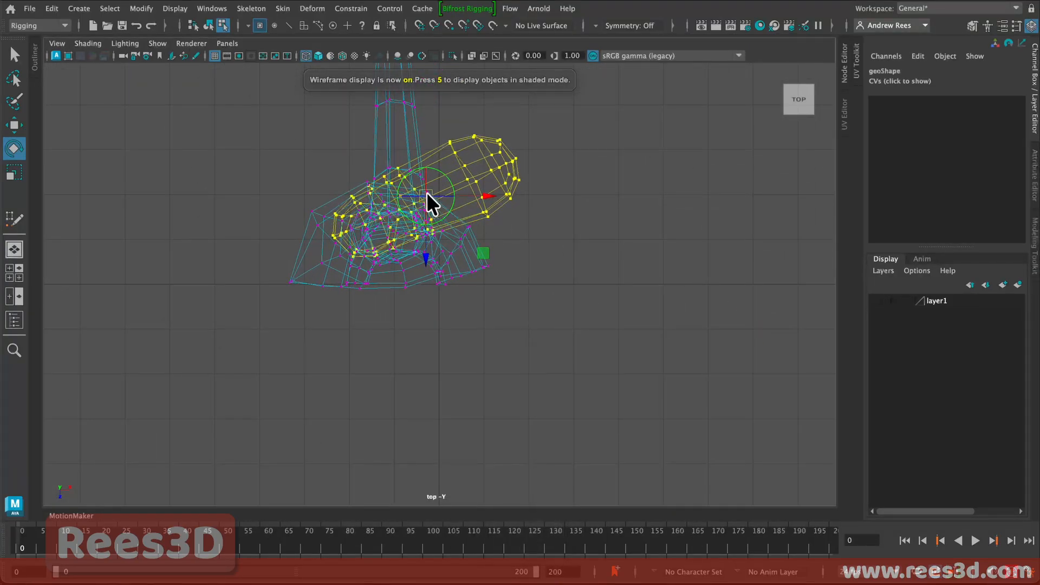
{"action": "left_click_drag", "start_coordinate": [481, 198], "coordinate": [419, 198]}
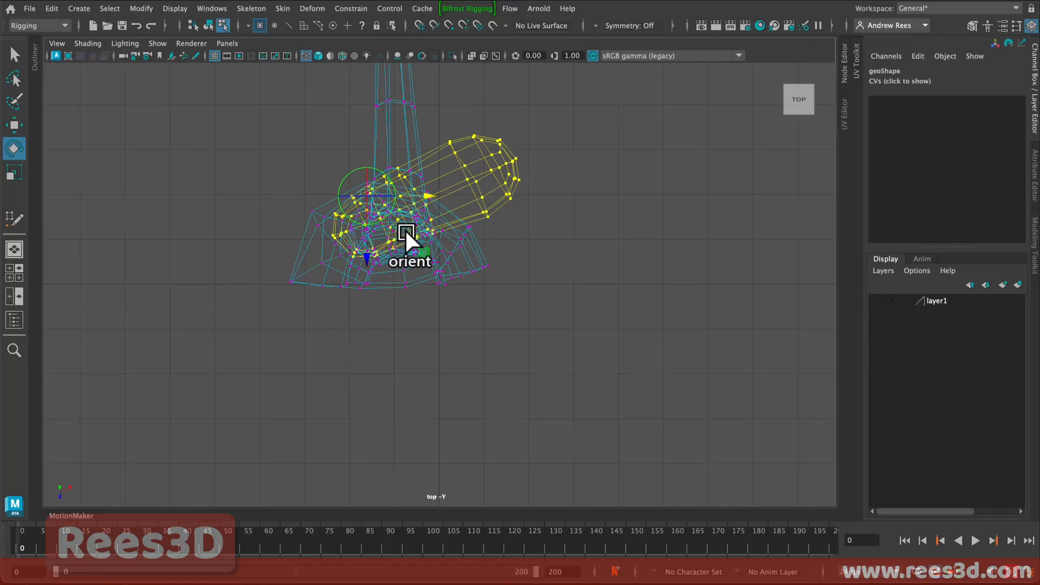
{"action": "left_click_drag", "start_coordinate": [368, 247], "coordinate": [365, 277], "text": "ctrl"}
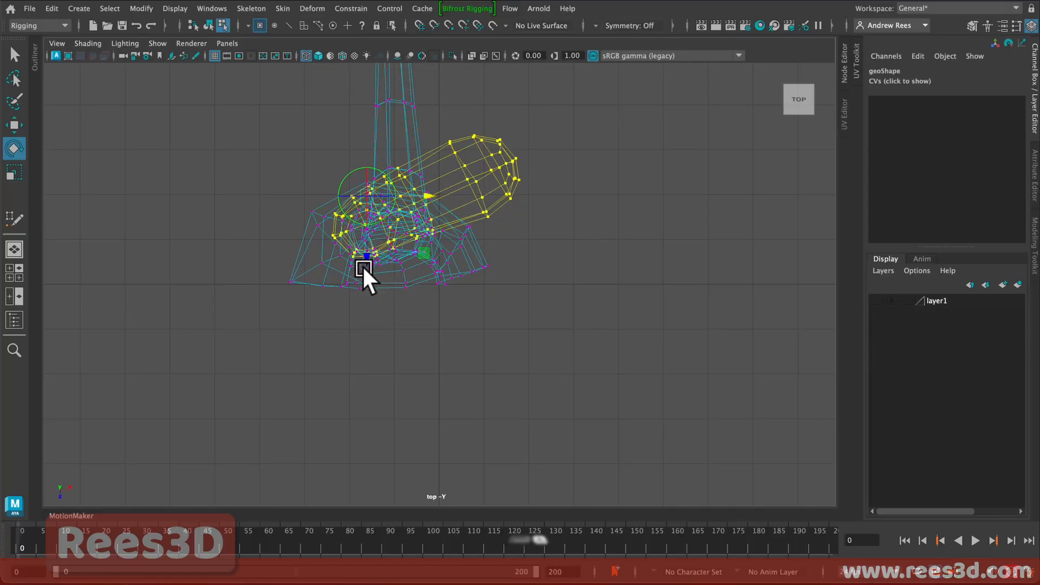
{"action": "key", "text": "super+z"}
{"action": "key", "text": "super+z"}
{"action": "key", "text": "super+z"}
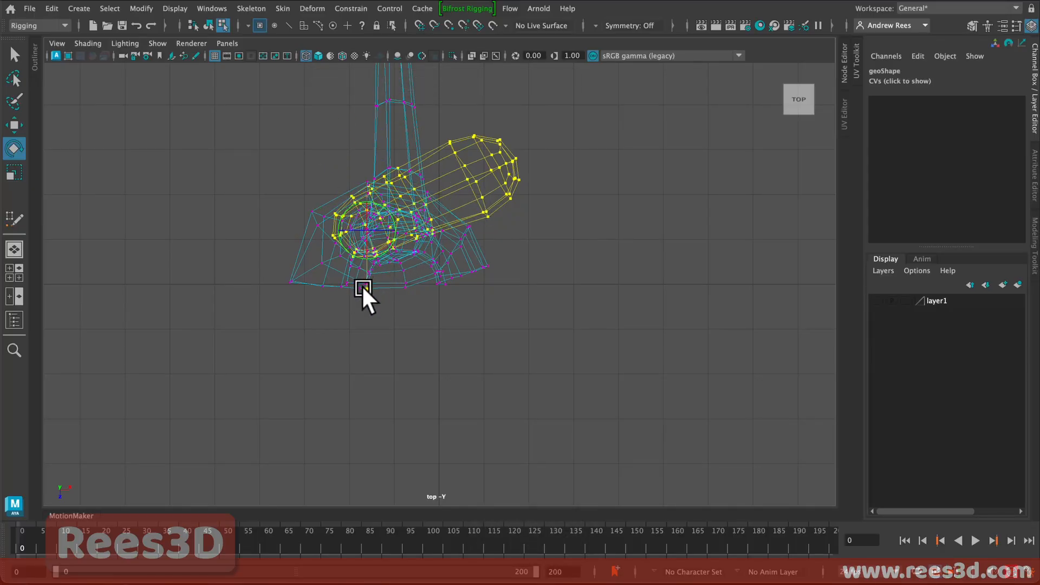
Rotate the foot horizontally around the heel pivot until its toes point straight forward.
{"action": "key", "text": "space"}
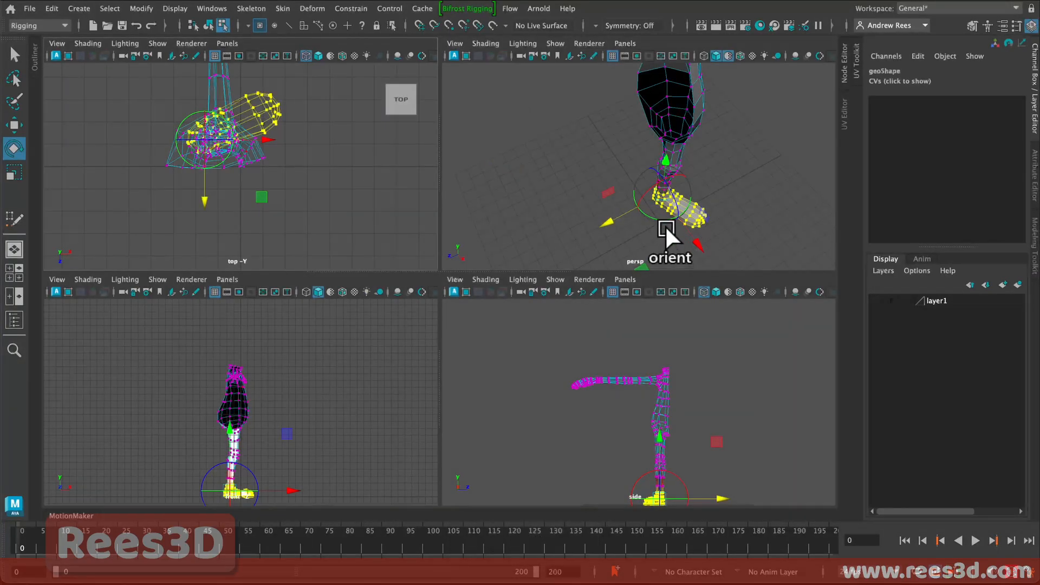
{"action": "key", "text": "d"}
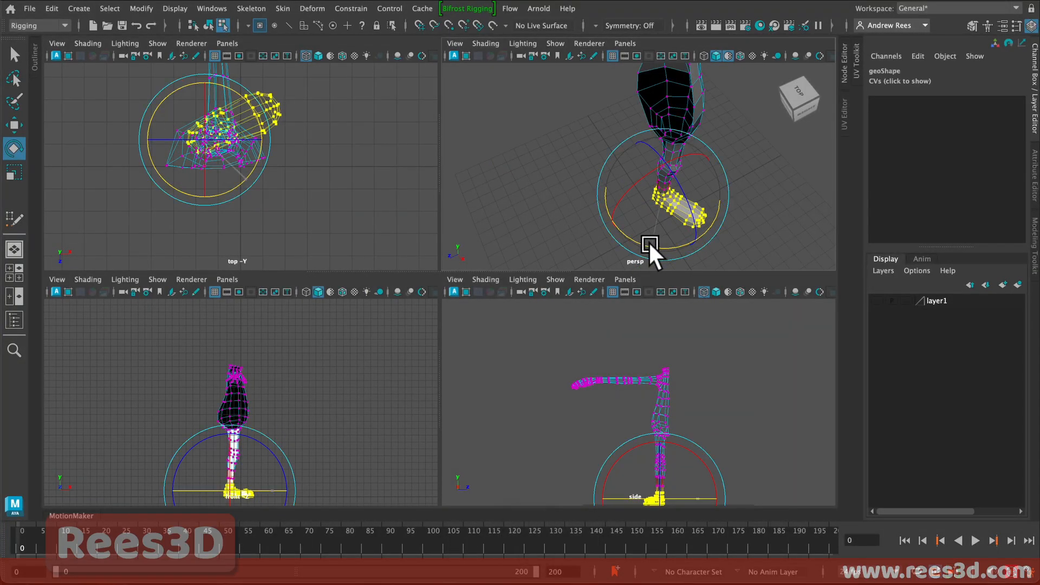
{"action": "left_click_drag", "start_coordinate": [648, 242], "coordinate": [613, 242]}
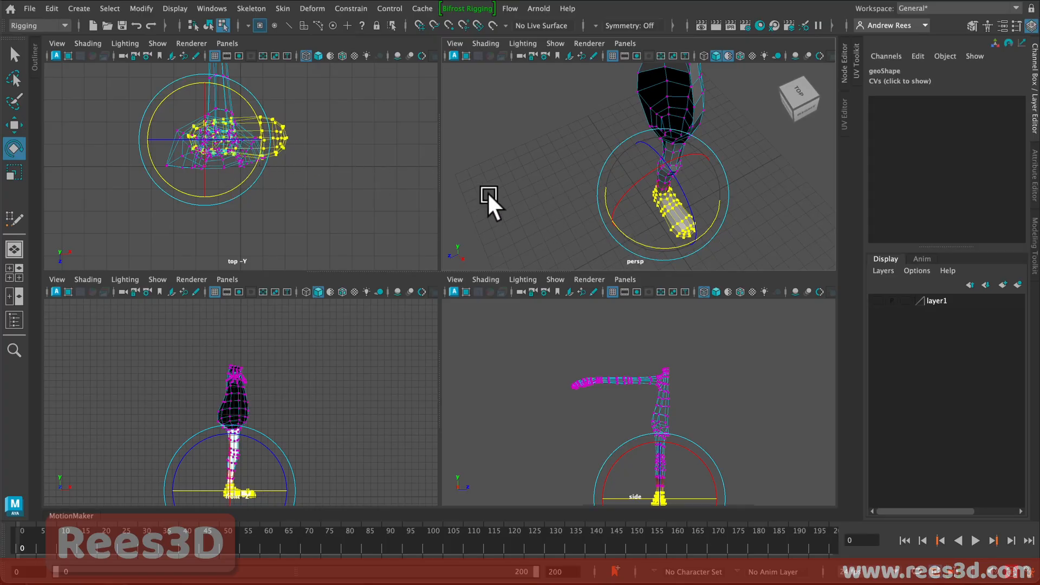
{"action": "key", "text": "space"}
{"action": "left_click_drag", "start_coordinate": [694, 236], "coordinate": [538, 270], "text": "alt"}
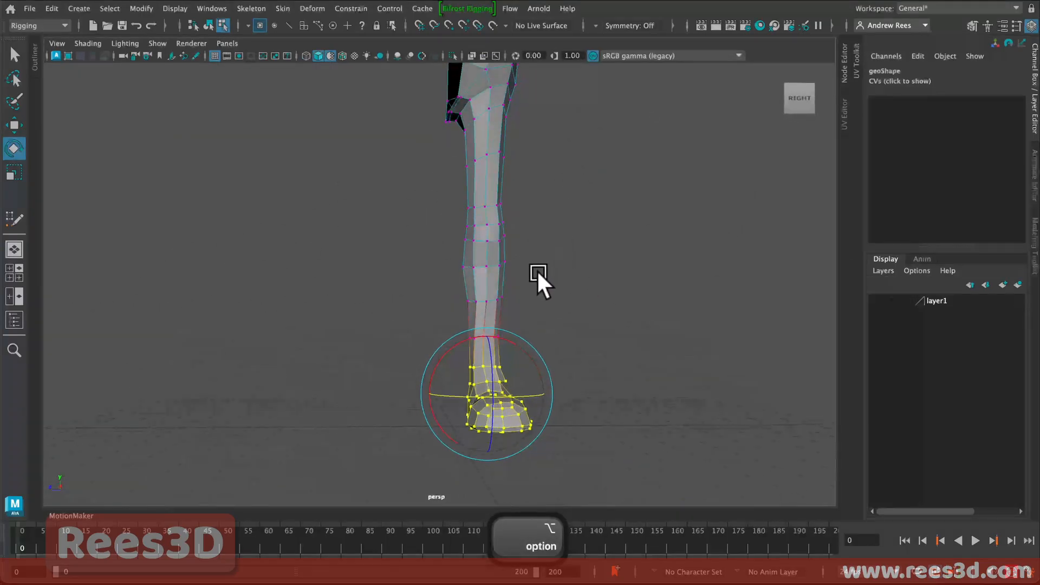
{"action": "left_click_drag", "start_coordinate": [493, 297], "coordinate": [516, 317], "text": "alt"}
{"action": "key", "text": "super+z"}
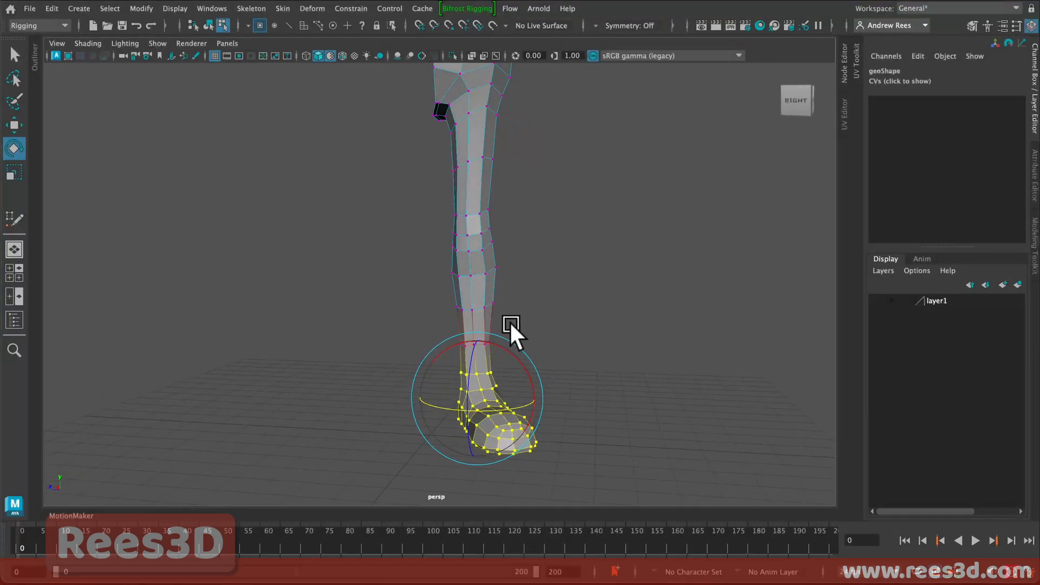
Select the vertex loop around the lower shin with soft selection active, and undo the last adjustment.
{"action": "left_click_drag", "start_coordinate": [476, 382], "coordinate": [498, 390]}
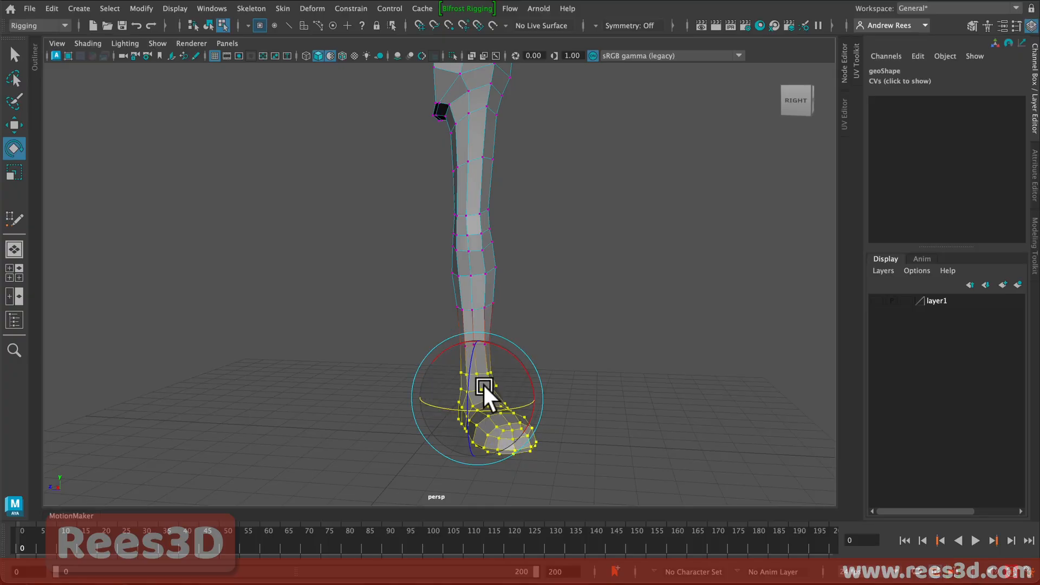
{"action": "key", "text": "b"}
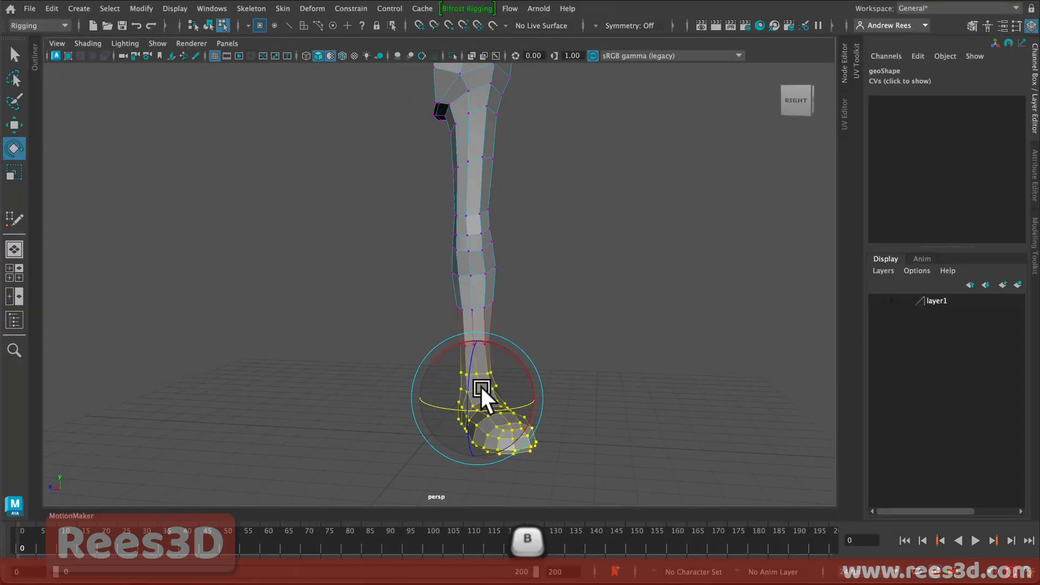
{"action": "left_click_drag", "start_coordinate": [478, 386], "coordinate": [471, 337]}
{"action": "key", "text": "b"}
{"action": "left_click_drag", "start_coordinate": [499, 396], "coordinate": [534, 351], "text": "alt"}
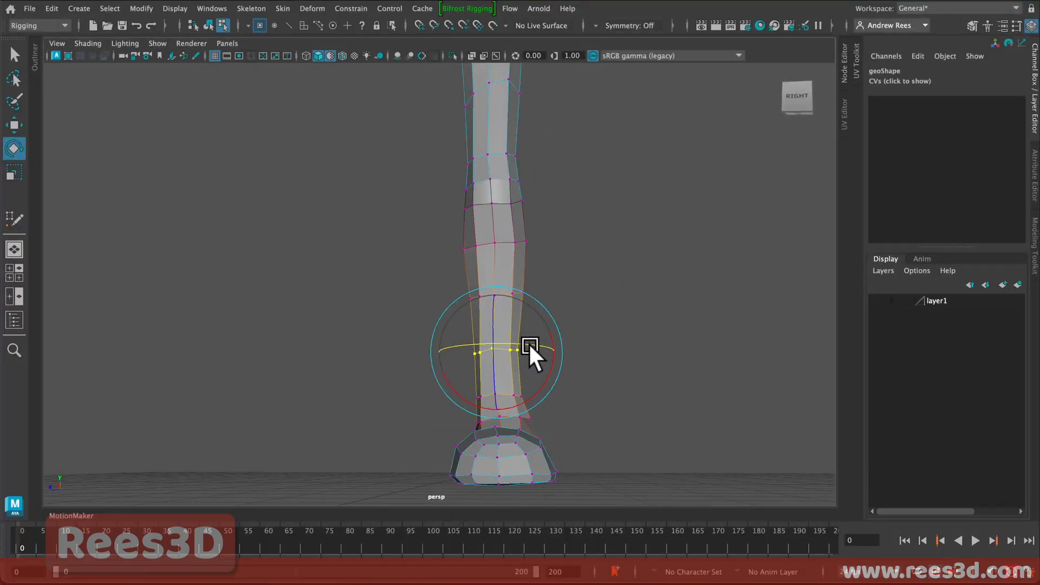
{"action": "left_click_drag", "start_coordinate": [529, 343], "coordinate": [495, 309], "text": "alt"}
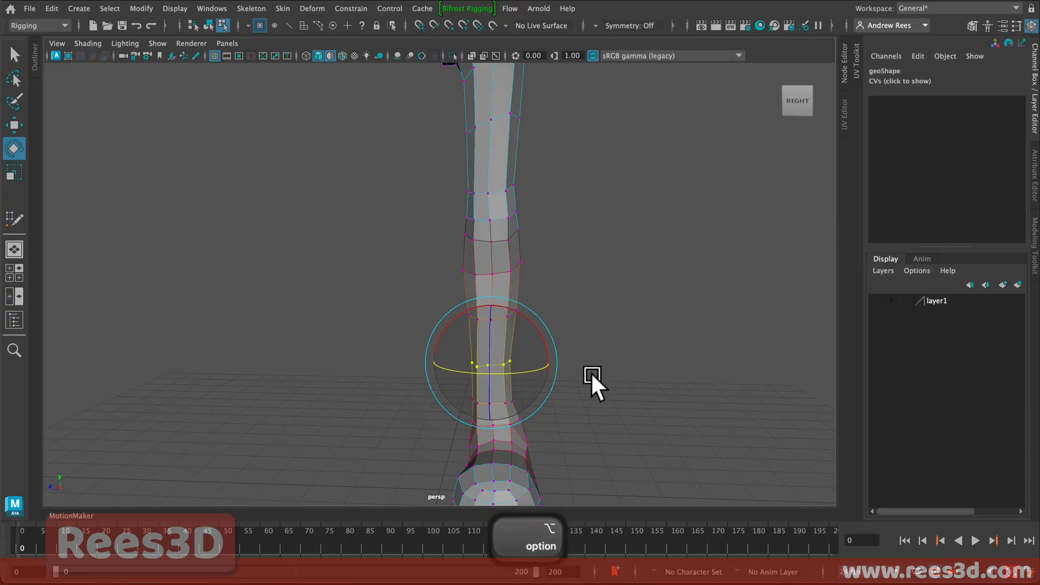
{"action": "left_click_drag", "start_coordinate": [589, 383], "coordinate": [501, 382], "text": "alt"}
{"action": "key", "text": "super+z"}
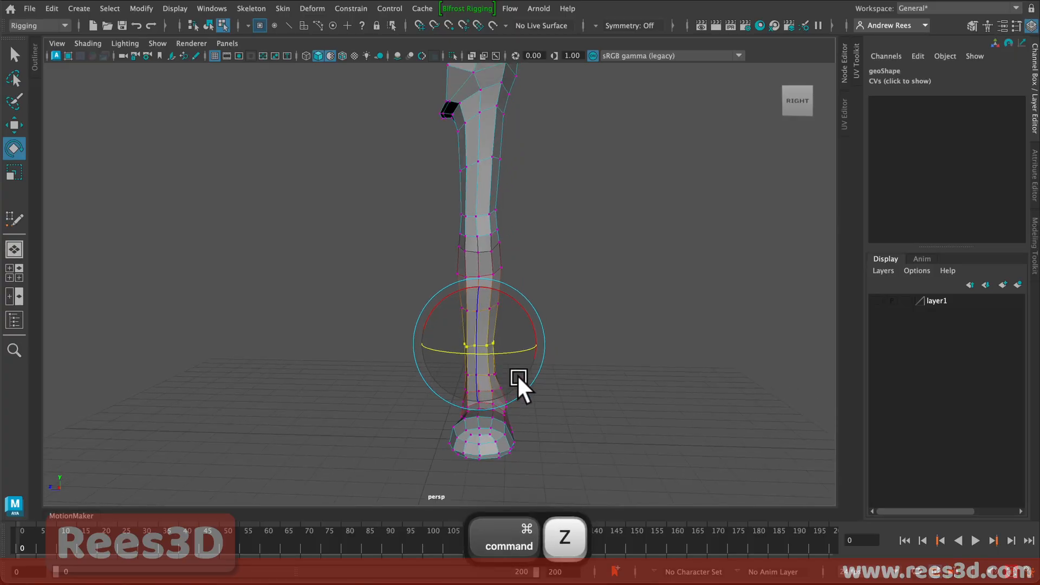
Narrow the soft selection falloff around the shin loop and move the loop slightly outward along the Z axis.
{"action": "key", "text": "b"}
{"action": "left_click_drag", "start_coordinate": [480, 339], "coordinate": [526, 353]}
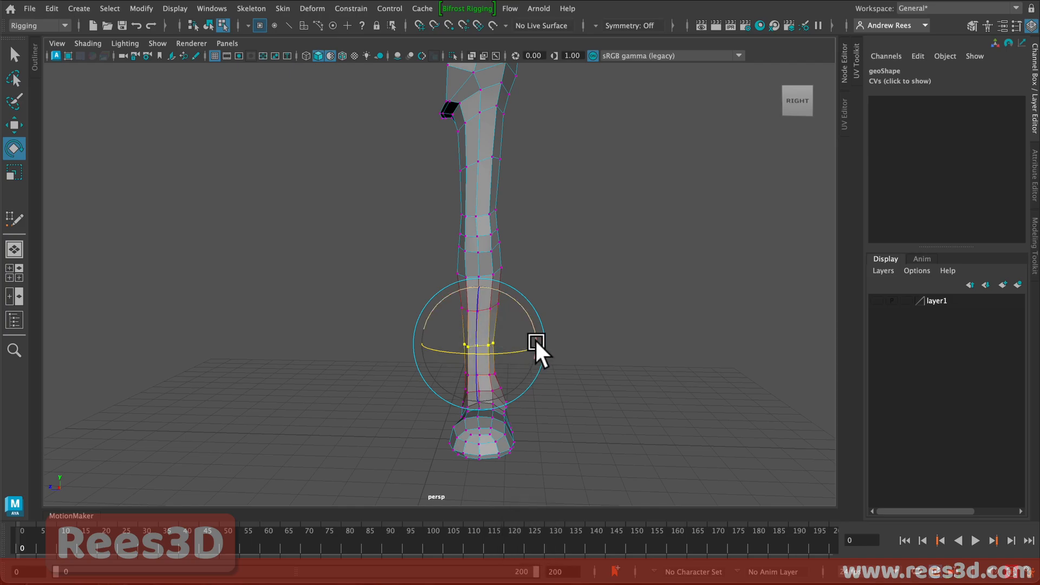
{"action": "key", "text": "w"}
{"action": "left_click_drag", "start_coordinate": [440, 341], "coordinate": [442, 343]}
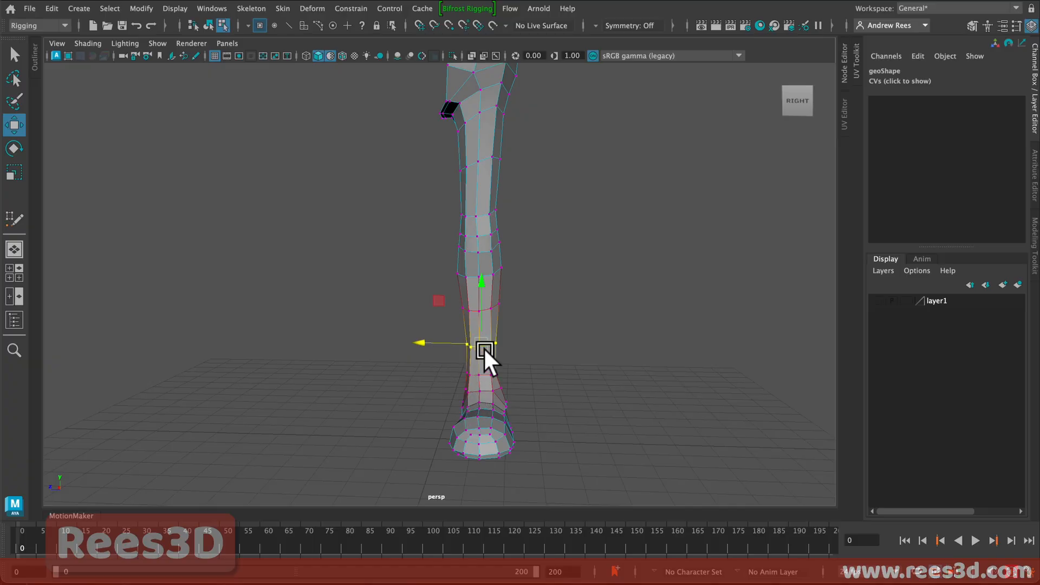
{"action": "key", "text": "b"}
Select all vertices along the half-body's open centre edge, from the top of the neck down to the crotch, front and back.
{"action": "right_click_drag", "start_coordinate": [578, 371], "coordinate": [492, 386], "text": "alt"}
{"action": "left_click", "coordinate": [535, 370]}
{"action": "middle_click_drag", "start_coordinate": [516, 327], "coordinate": [522, 401], "text": "alt"}
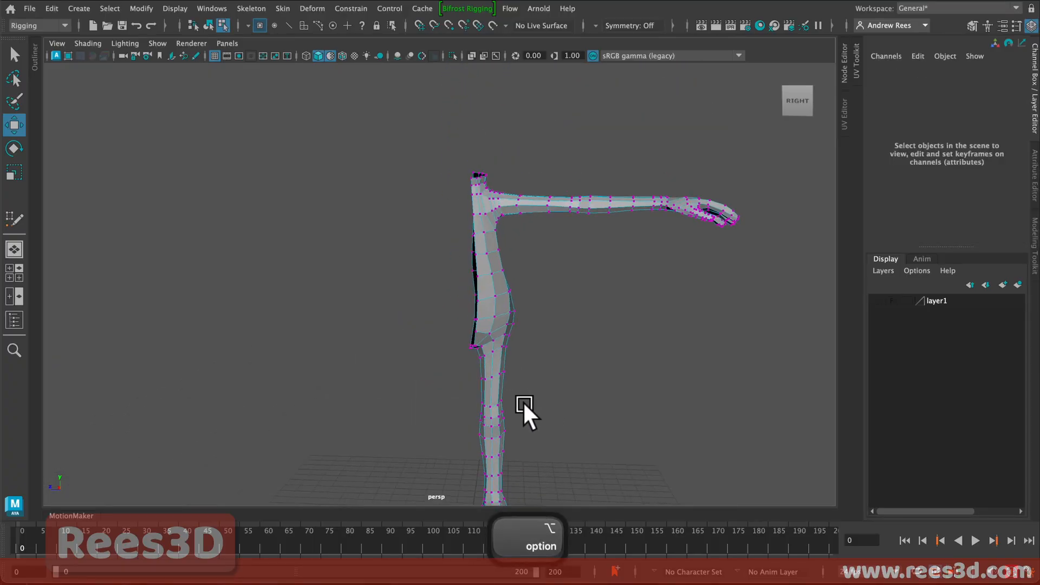
{"action": "left_click_drag", "start_coordinate": [522, 401], "coordinate": [518, 391], "text": "alt"}
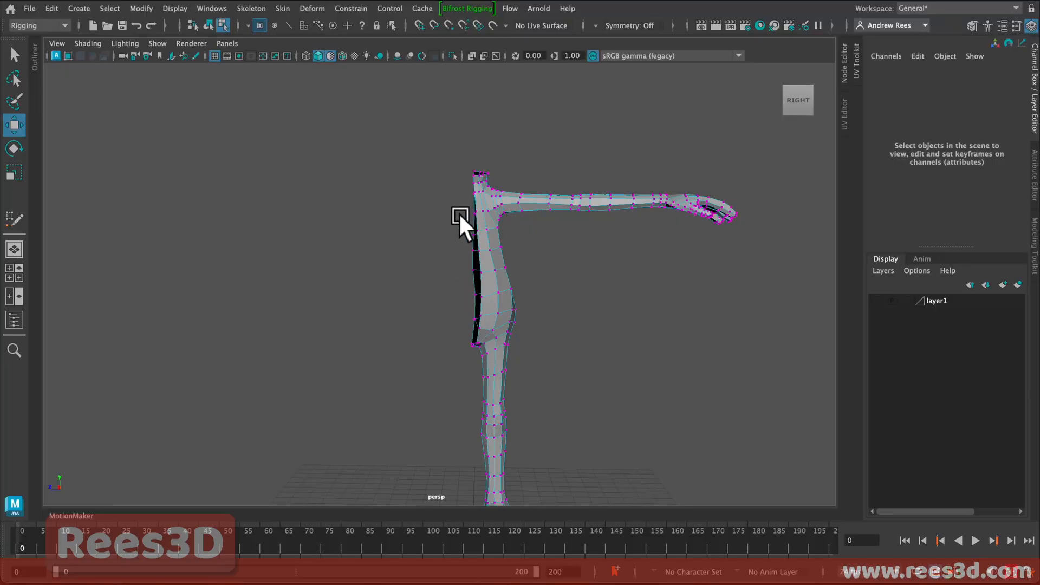
{"action": "left_click_drag", "start_coordinate": [479, 313], "coordinate": [479, 329]}
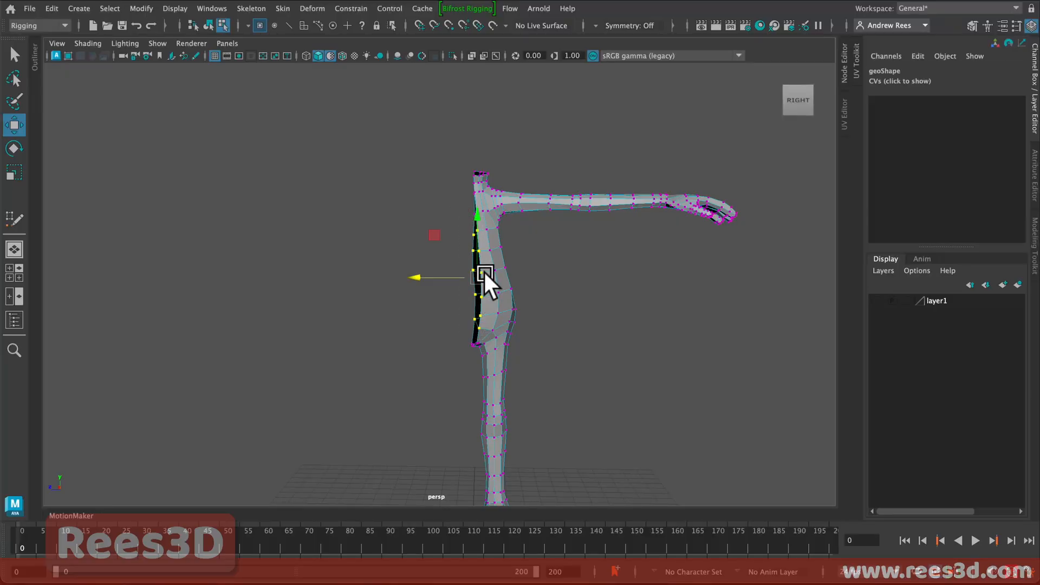
{"action": "left_click_drag", "start_coordinate": [509, 285], "coordinate": [684, 291], "text": "alt"}
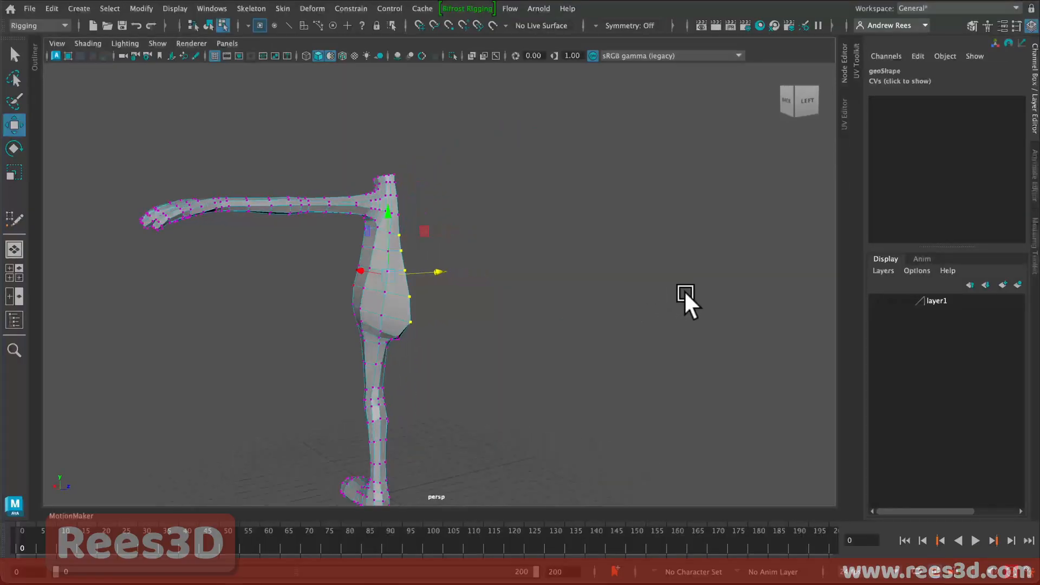
{"action": "left_click_drag", "start_coordinate": [428, 250], "coordinate": [496, 351], "text": "alt"}
{"action": "left_click_drag", "start_coordinate": [425, 84], "coordinate": [537, 217], "text": "shift"}
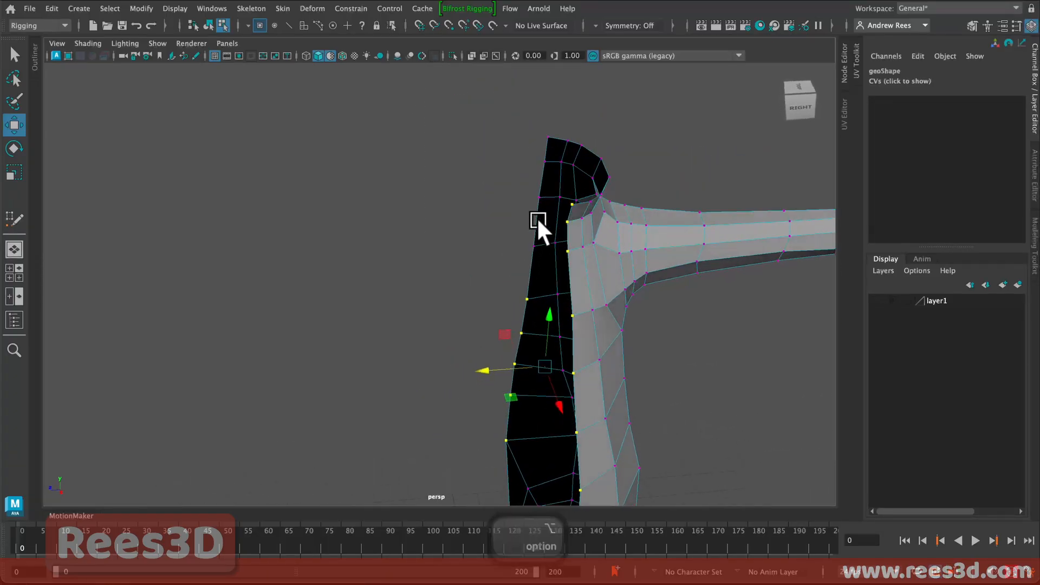
{"action": "left_click_drag", "start_coordinate": [504, 98], "coordinate": [549, 248], "text": "shift"}
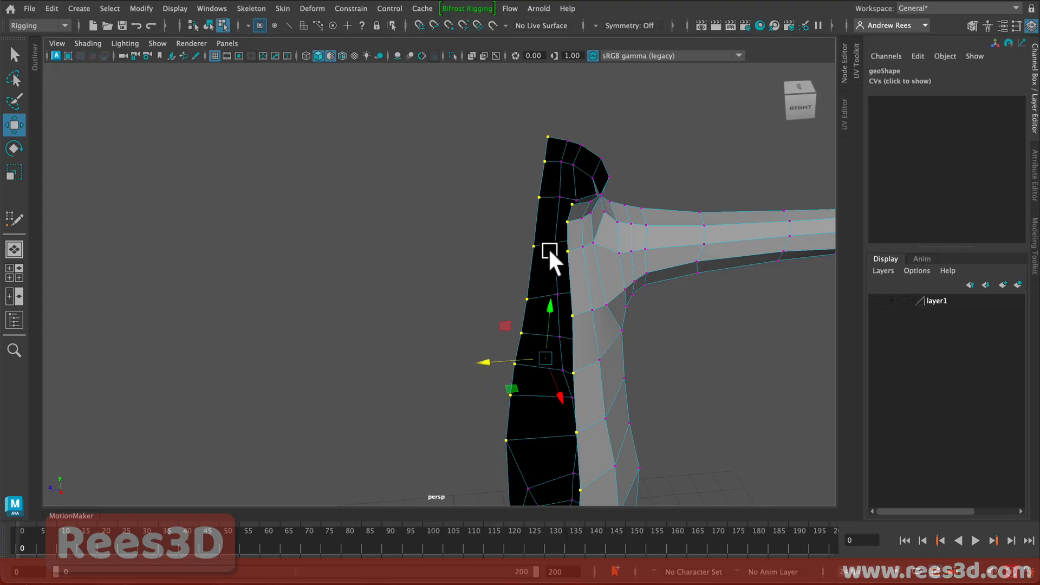
{"action": "left_click_drag", "start_coordinate": [590, 278], "coordinate": [497, 278], "text": "alt"}
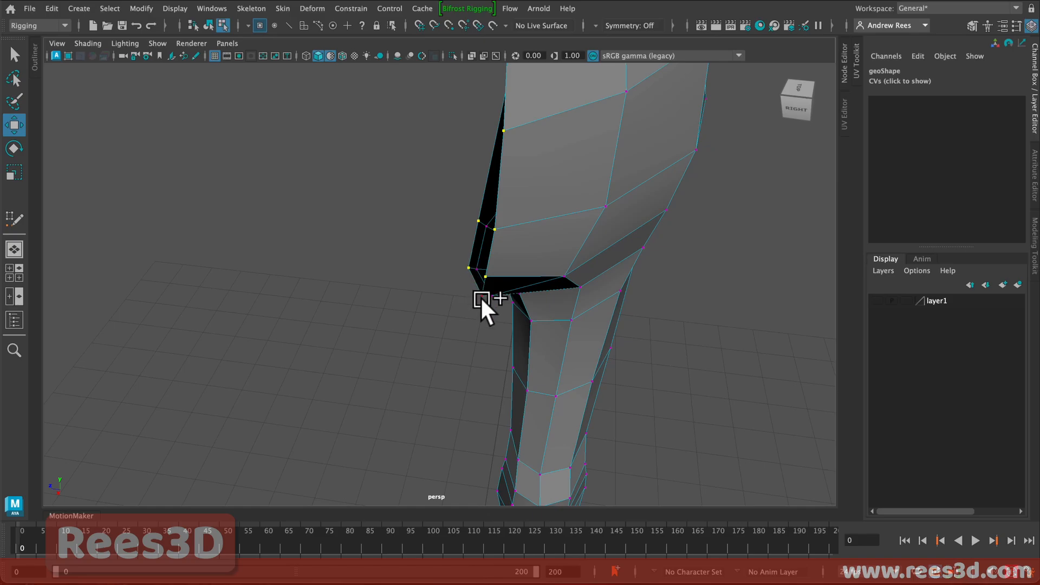
{"action": "left_click_drag", "start_coordinate": [561, 282], "coordinate": [516, 304], "text": "alt"}
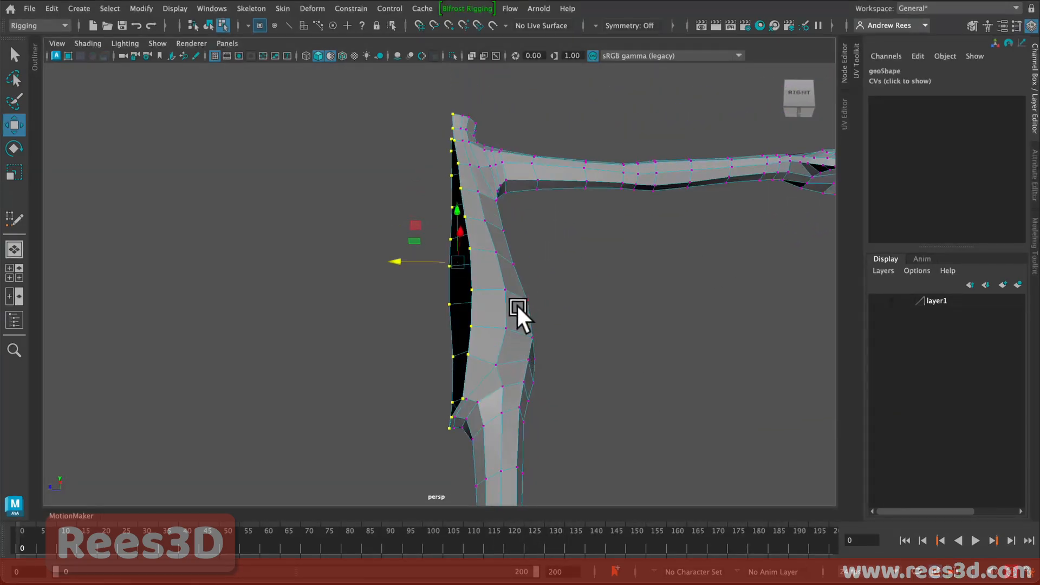
Flatten the selected centre-edge vertices into a single plane by scaling them along the Z axis.
{"action": "key", "text": "e"}
{"action": "key", "text": "r"}
{"action": "left_click_drag", "start_coordinate": [394, 262], "coordinate": [453, 261]}
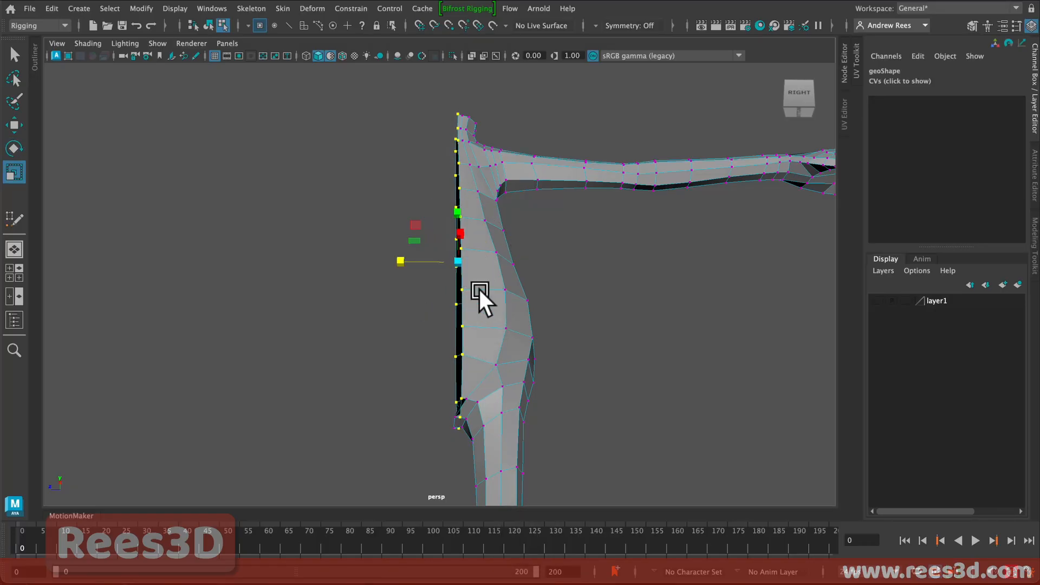
{"action": "key", "text": "w"}
Move the flattened centre-edge vertices along Z onto the grid's centre line in the side view, using grid snapping, and turn snapping off.
{"action": "key", "text": "space"}
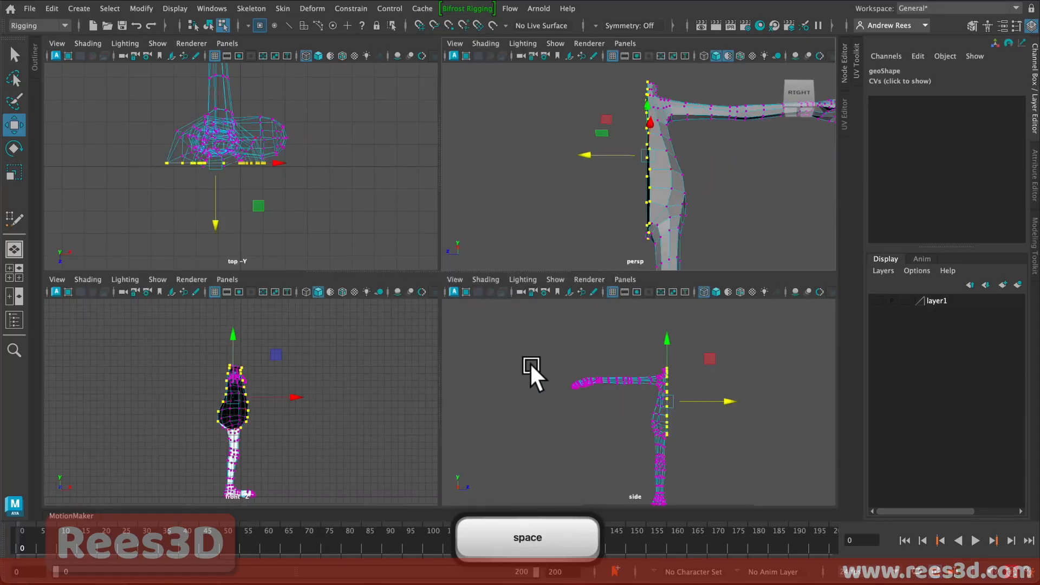
{"action": "key", "text": "space"}
{"action": "right_click_drag", "start_coordinate": [492, 362], "coordinate": [630, 390], "text": "alt"}
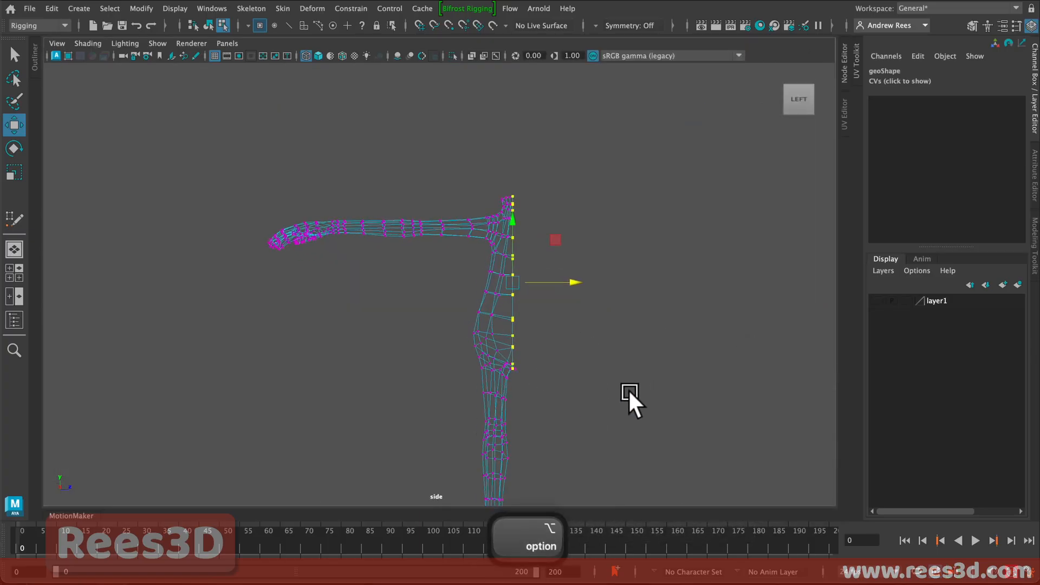
{"action": "middle_click_drag", "start_coordinate": [607, 379], "coordinate": [562, 291], "text": "alt"}
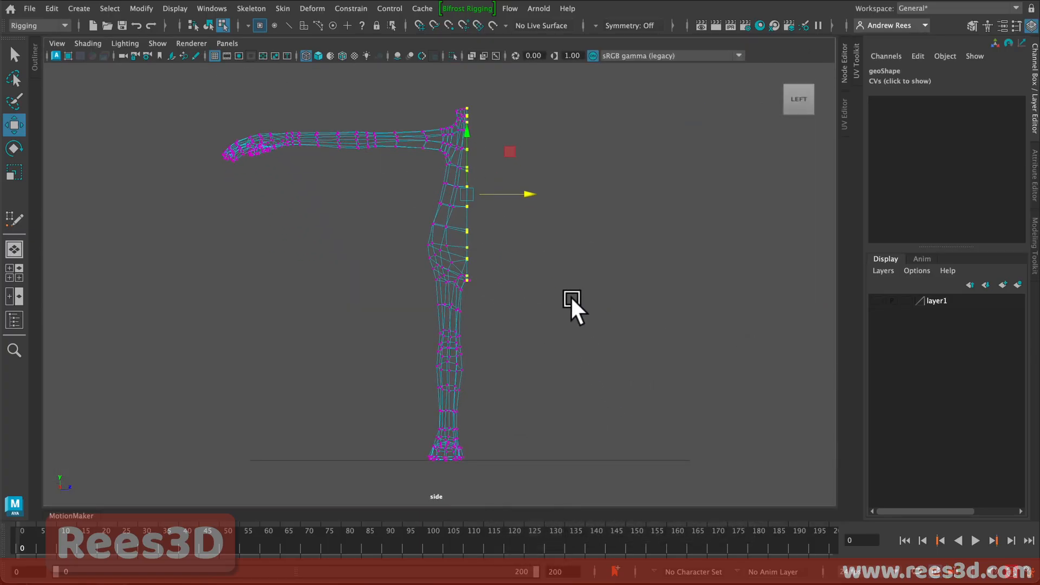
{"action": "left_click", "coordinate": [775, 100]}
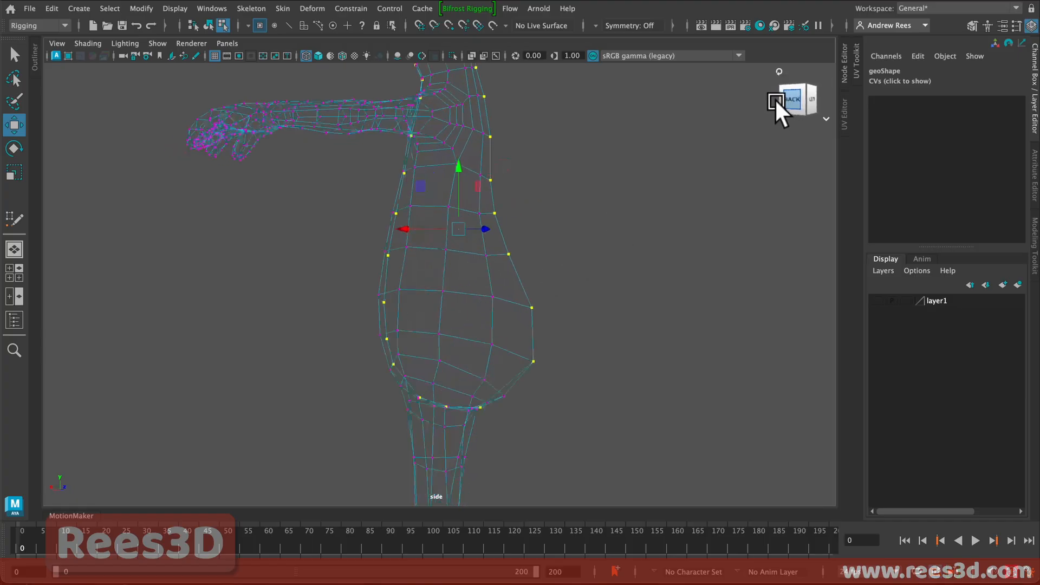
{"action": "right_click_drag", "start_coordinate": [548, 281], "coordinate": [525, 276], "text": "alt"}
{"action": "middle_click_drag", "start_coordinate": [526, 276], "coordinate": [527, 197], "text": "alt"}
{"action": "right_click_drag", "start_coordinate": [542, 239], "coordinate": [577, 244], "text": "alt"}
{"action": "middle_click_drag", "start_coordinate": [539, 245], "coordinate": [551, 307], "text": "alt"}
{"action": "left_click_drag", "start_coordinate": [411, 261], "coordinate": [416, 260]}
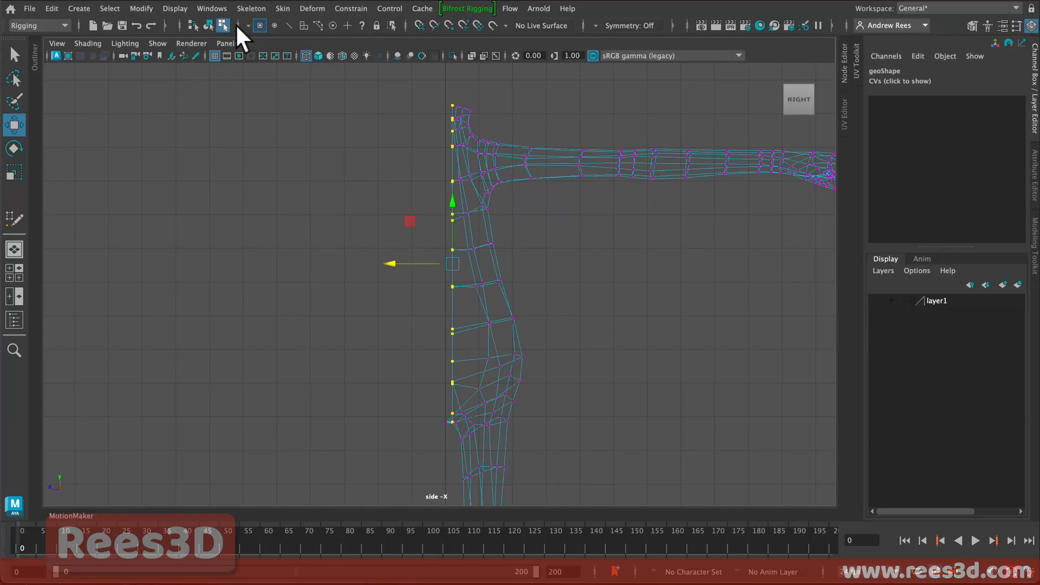
{"action": "left_click", "coordinate": [420, 26]}
{"action": "left_click_drag", "start_coordinate": [432, 260], "coordinate": [437, 263]}
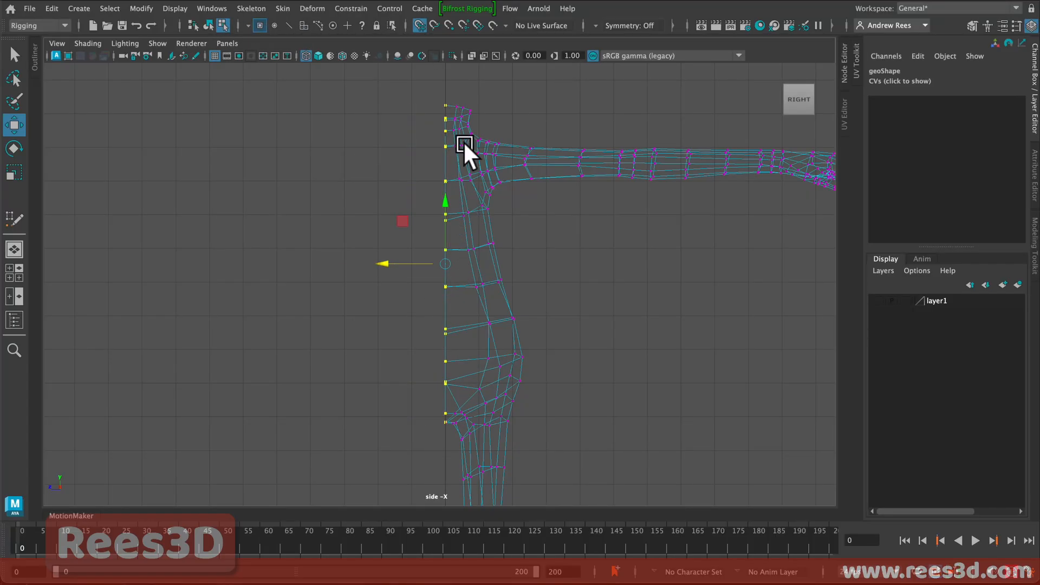
{"action": "left_click", "coordinate": [419, 26]}
Return the half-body mesh to object mode and go back to the perspective view.
{"action": "right_click_drag", "start_coordinate": [483, 193], "coordinate": [474, 262]}
{"action": "key", "text": "space"}
{"action": "key", "text": "space"}
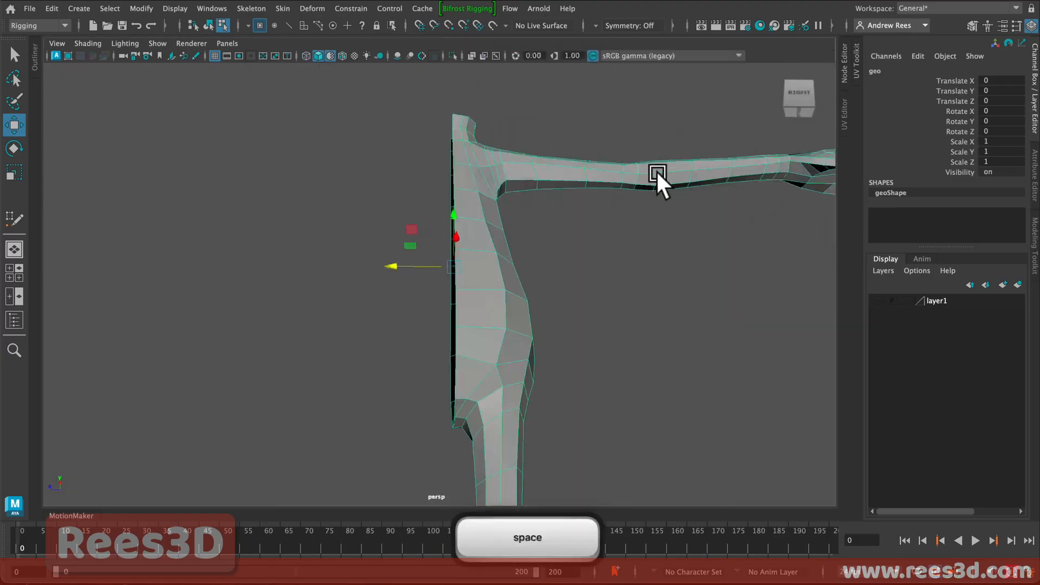
{"action": "right_click_drag", "start_coordinate": [655, 170], "coordinate": [420, 290], "text": "alt"}
{"action": "left_click_drag", "start_coordinate": [421, 291], "coordinate": [501, 233], "text": "alt"}
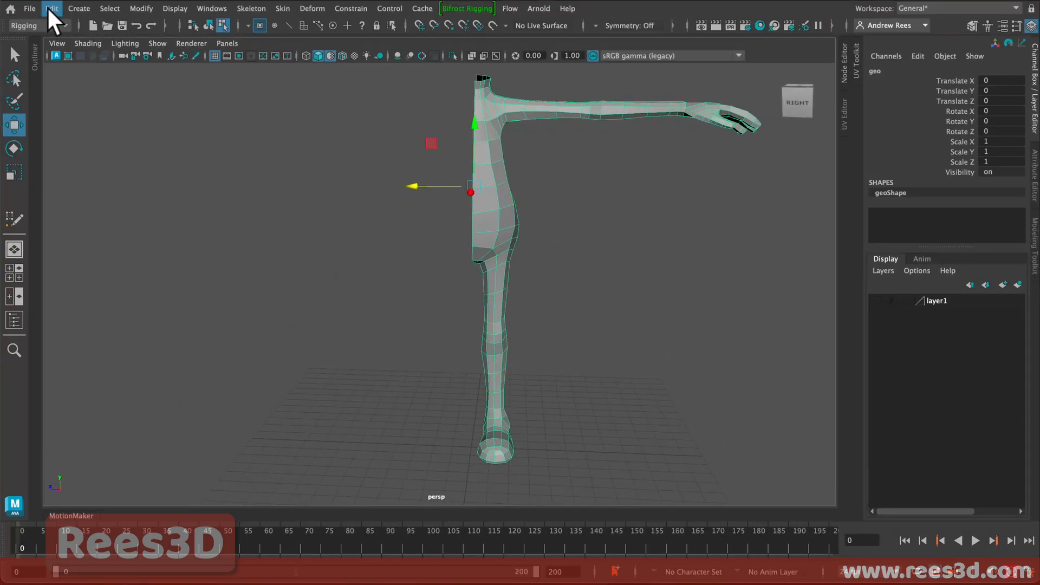
Switch to the Modeling menu set and apply Mirror to the half-body mesh, keeping its settings open for adjustment.
{"action": "left_click", "coordinate": [25, 26]}
{"action": "left_click", "coordinate": [26, 39]}
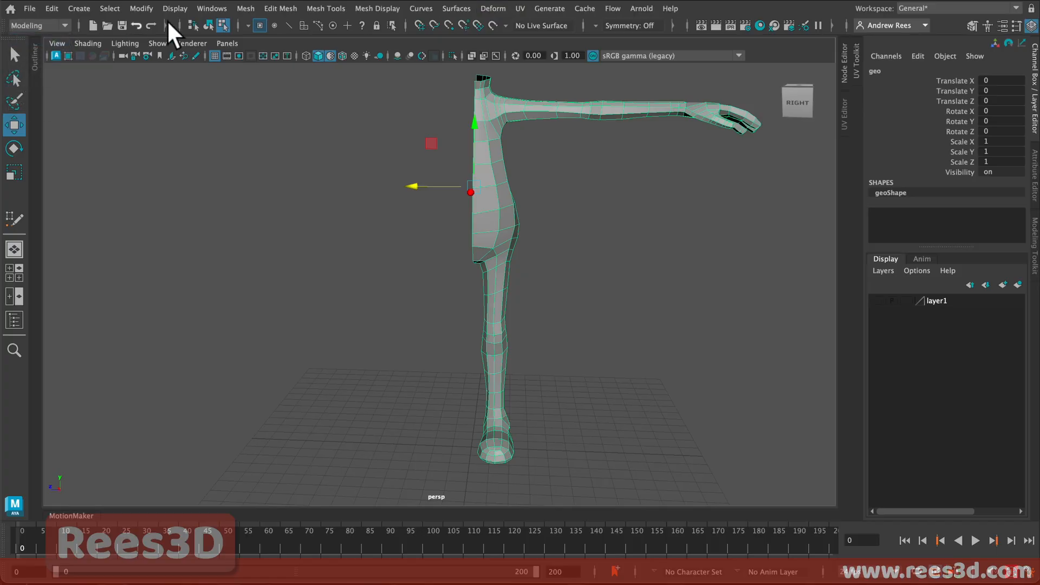
{"action": "left_click", "coordinate": [246, 7]}
{"action": "left_click", "coordinate": [304, 219]}
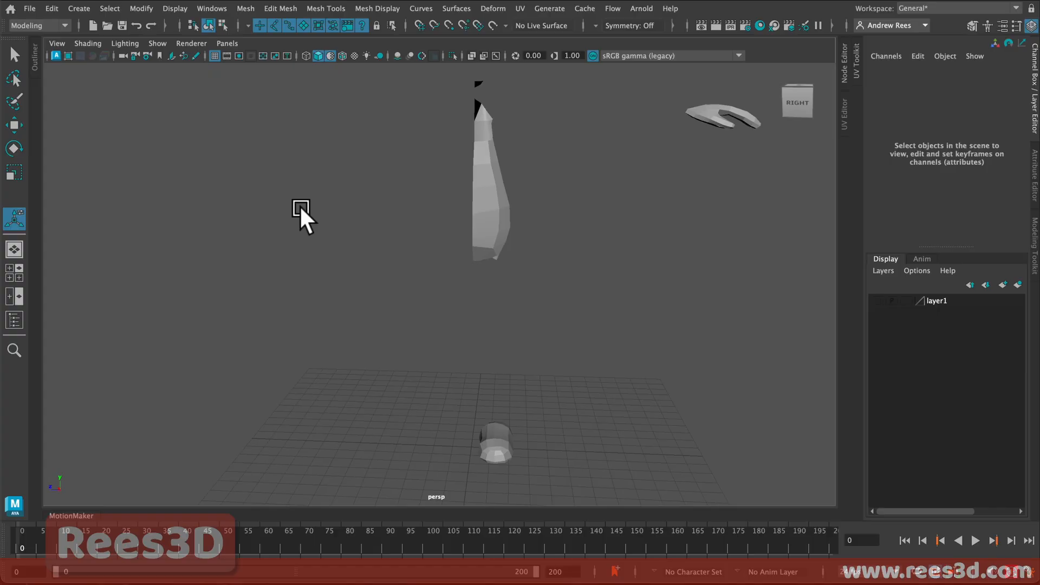
{"action": "right_click_drag", "start_coordinate": [576, 257], "coordinate": [476, 265], "text": "alt"}
{"action": "left_click_drag", "start_coordinate": [475, 265], "coordinate": [503, 270], "text": "alt"}
{"action": "left_click", "coordinate": [444, 251]}
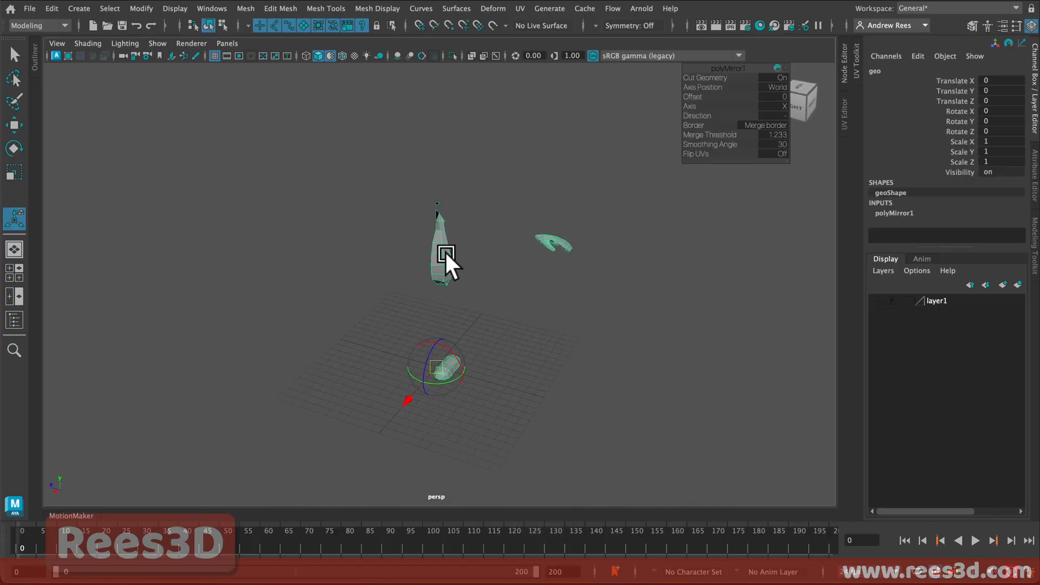
{"action": "left_click_drag", "start_coordinate": [468, 250], "coordinate": [603, 210], "text": "alt"}
{"action": "left_click_drag", "start_coordinate": [733, 67], "coordinate": [725, 220]}
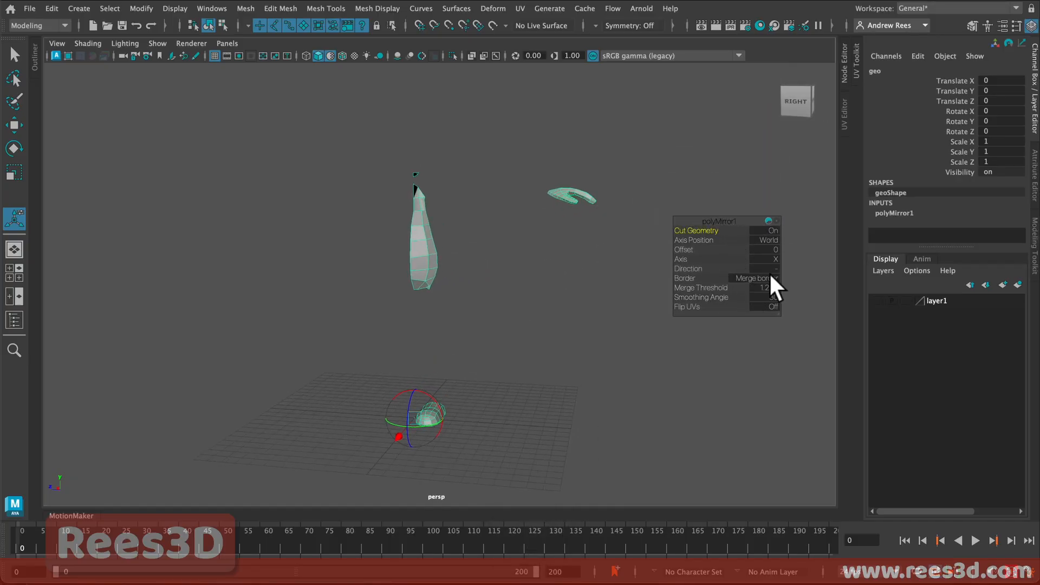
{"action": "left_click_drag", "start_coordinate": [482, 273], "coordinate": [476, 304], "text": "alt"}
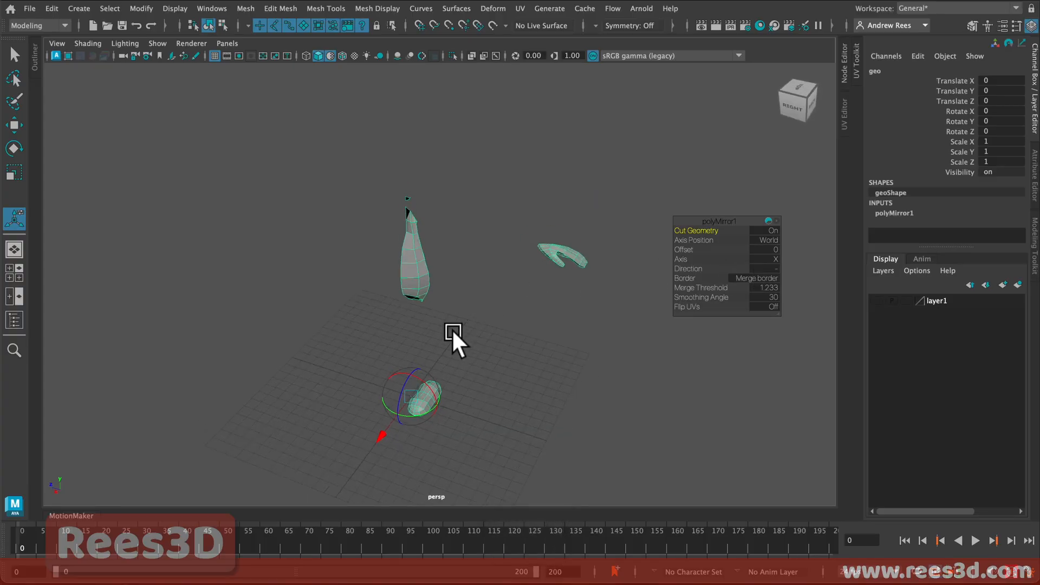
Set the mirror axis to Z and the mirror direction to +.
{"action": "left_click", "coordinate": [771, 258]}
{"action": "left_click", "coordinate": [783, 288]}
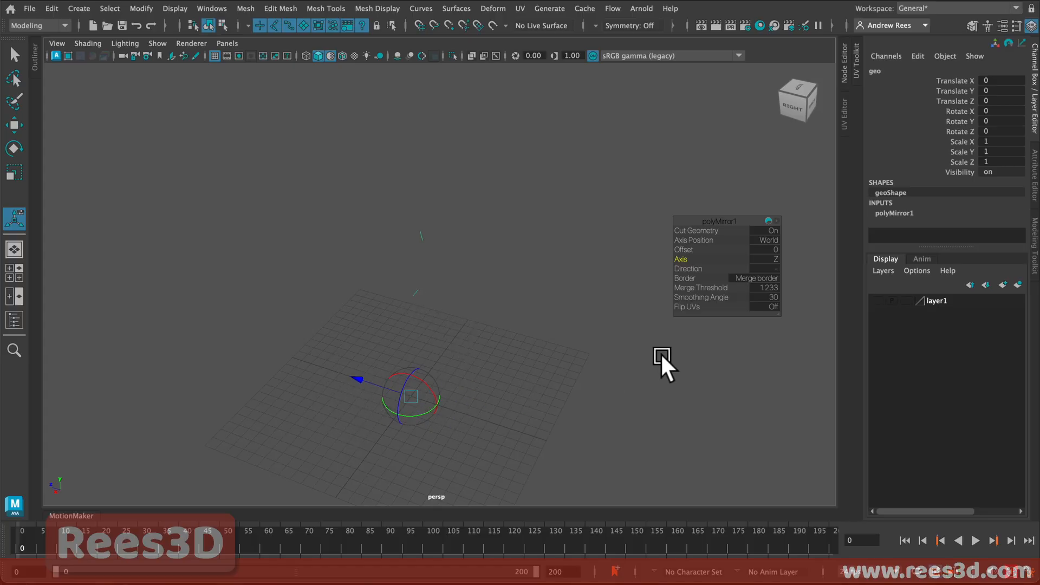
{"action": "left_click", "coordinate": [770, 268]}
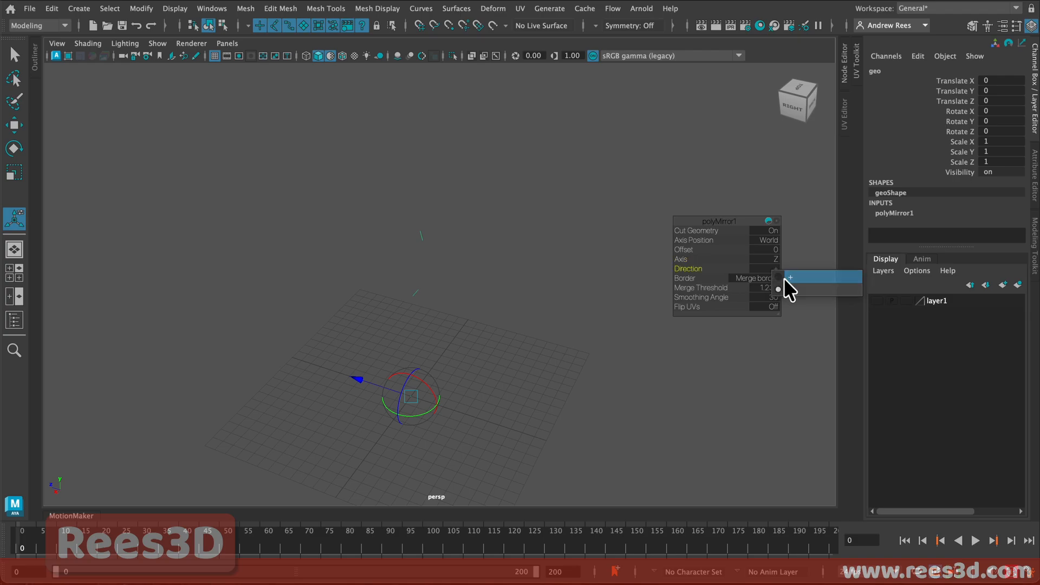
{"action": "left_click", "coordinate": [785, 278]}
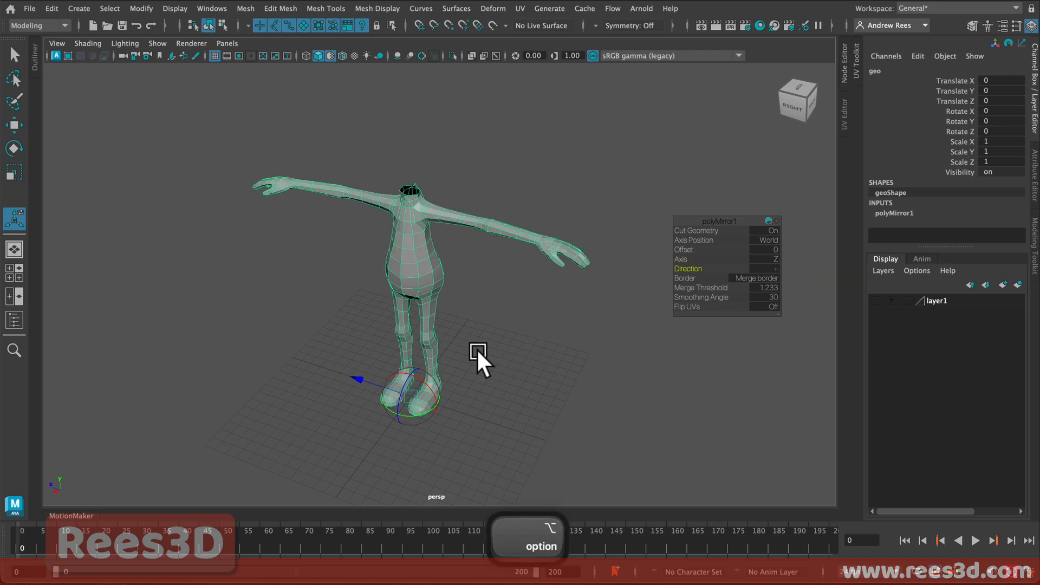
Set the mirror's merge threshold to 0.5 to correct the merging of the vertices around the neck opening.
{"action": "left_click_drag", "start_coordinate": [487, 348], "coordinate": [502, 373], "text": "alt"}
{"action": "right_click_drag", "start_coordinate": [426, 241], "coordinate": [514, 260], "text": "alt"}
{"action": "middle_click_drag", "start_coordinate": [407, 180], "coordinate": [435, 375], "text": "alt"}
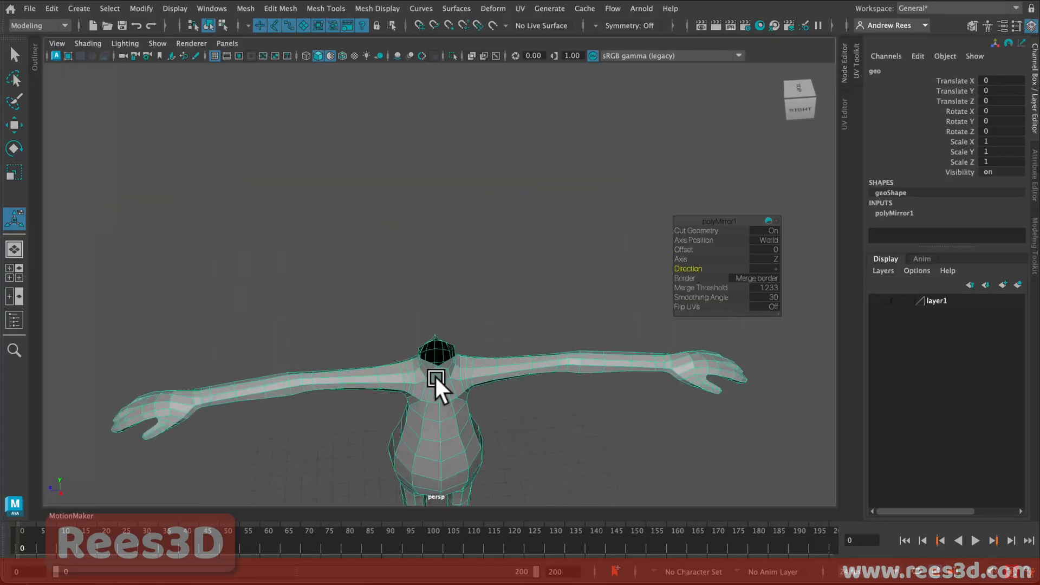
{"action": "right_click_drag", "start_coordinate": [434, 375], "coordinate": [541, 407], "text": "alt"}
{"action": "left_click_drag", "start_coordinate": [541, 407], "coordinate": [524, 395], "text": "alt"}
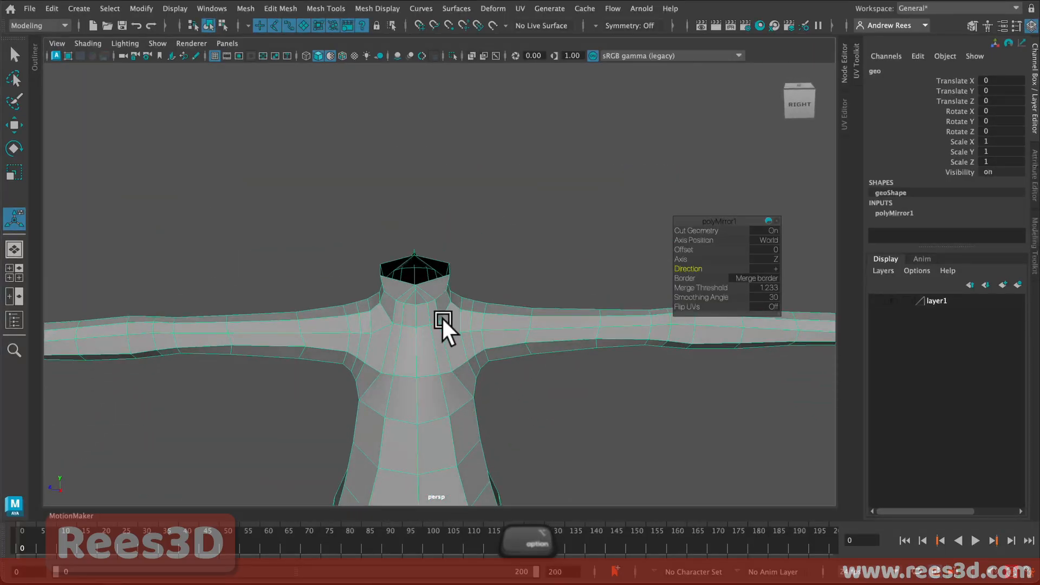
{"action": "left_click_drag", "start_coordinate": [441, 316], "coordinate": [420, 201], "text": "alt"}
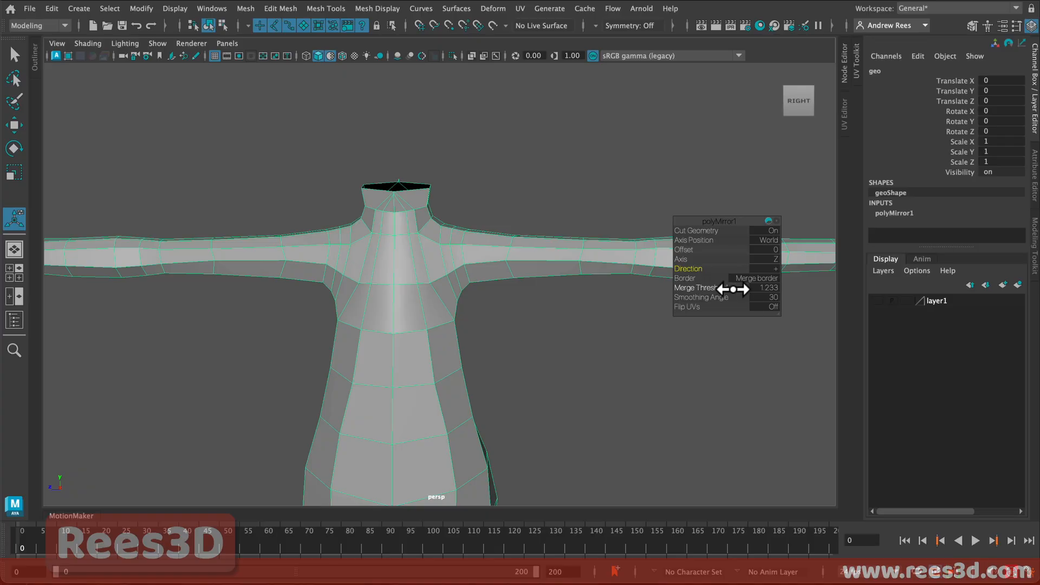
{"action": "left_click", "coordinate": [763, 286]}
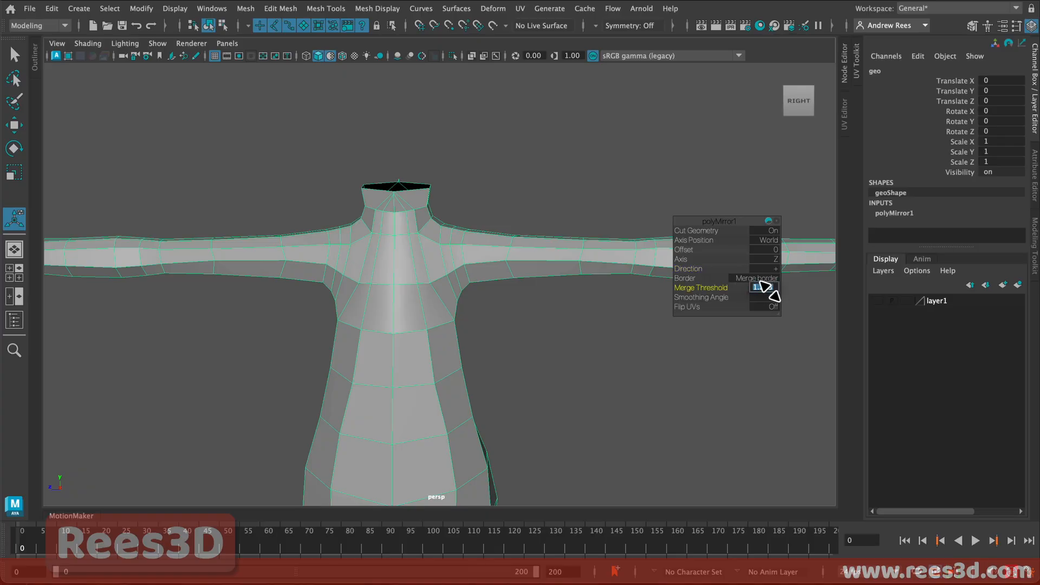
{"action": "type", "text": "0.5"}
{"action": "key", "text": "Return"}
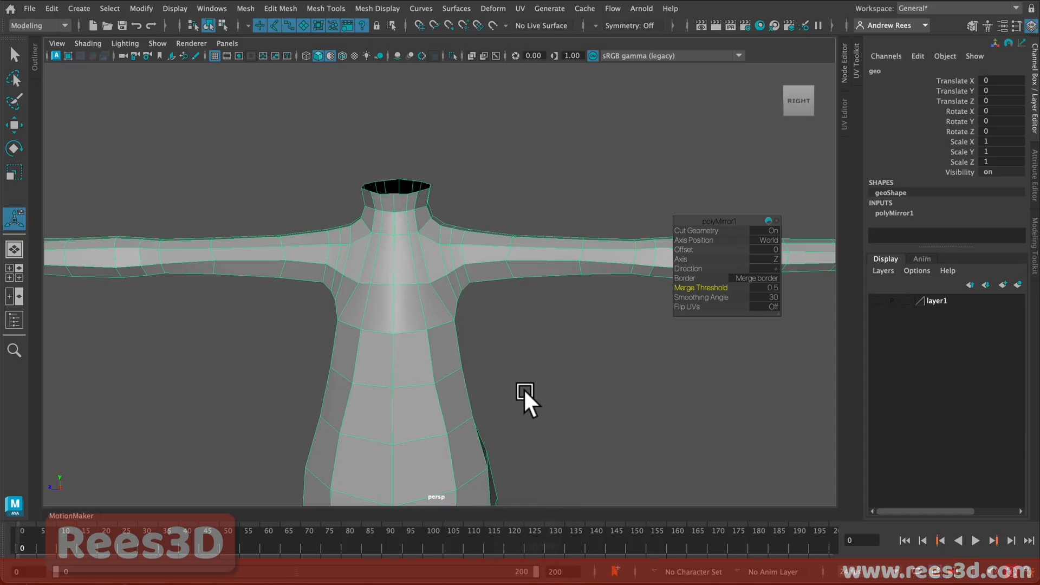
{"action": "right_click_drag", "start_coordinate": [524, 388], "coordinate": [439, 391], "text": "alt"}
{"action": "middle_click_drag", "start_coordinate": [439, 392], "coordinate": [492, 321], "text": "alt"}
{"action": "left_click_drag", "start_coordinate": [492, 320], "coordinate": [379, 325], "text": "alt"}
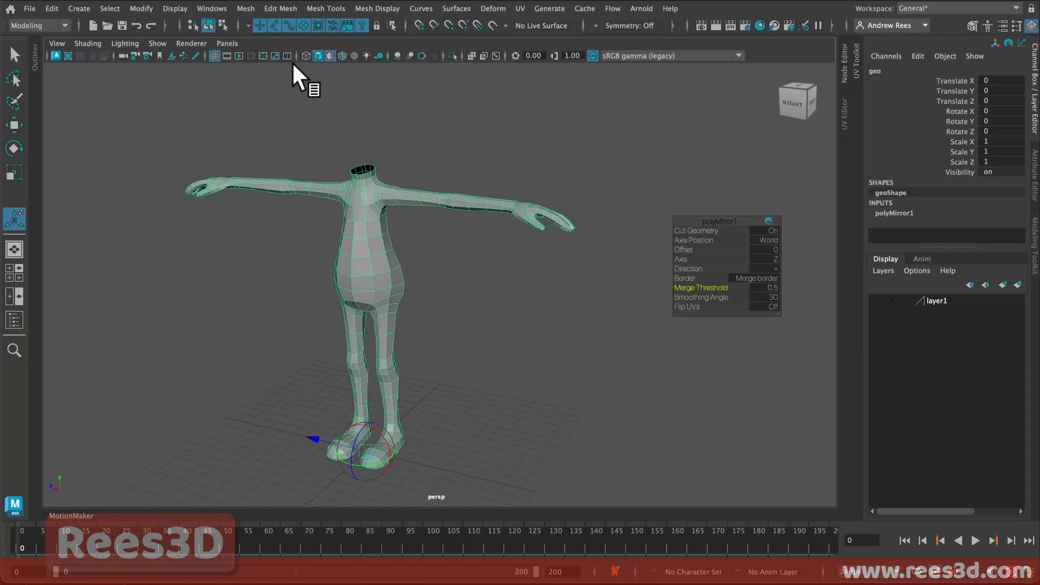
Review the Mirror options for axis, direction and merge threshold without applying them, and inspect the mirrored body.
{"action": "left_click", "coordinate": [243, 7]}
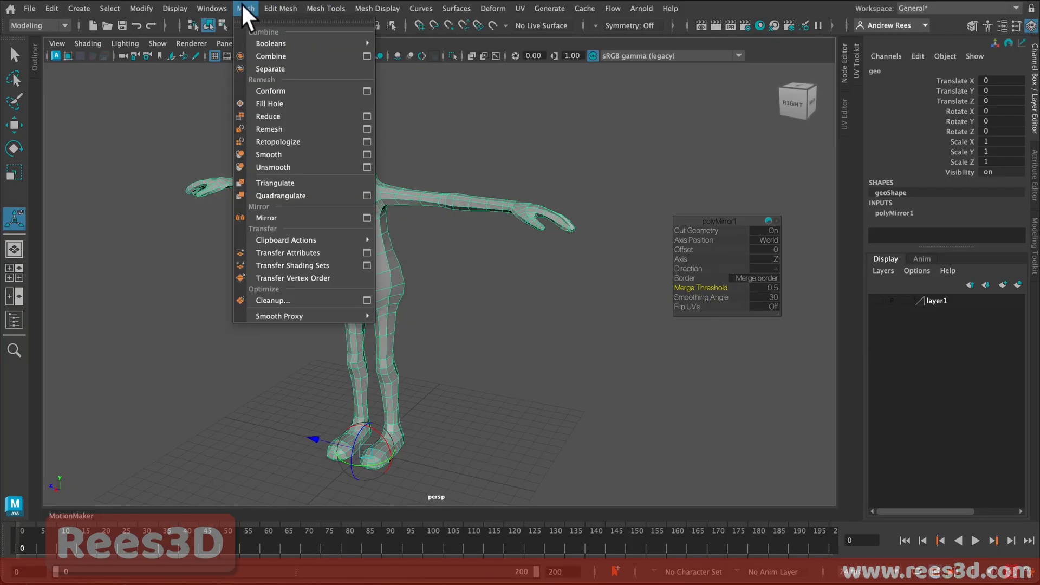
{"action": "left_click", "coordinate": [369, 217]}
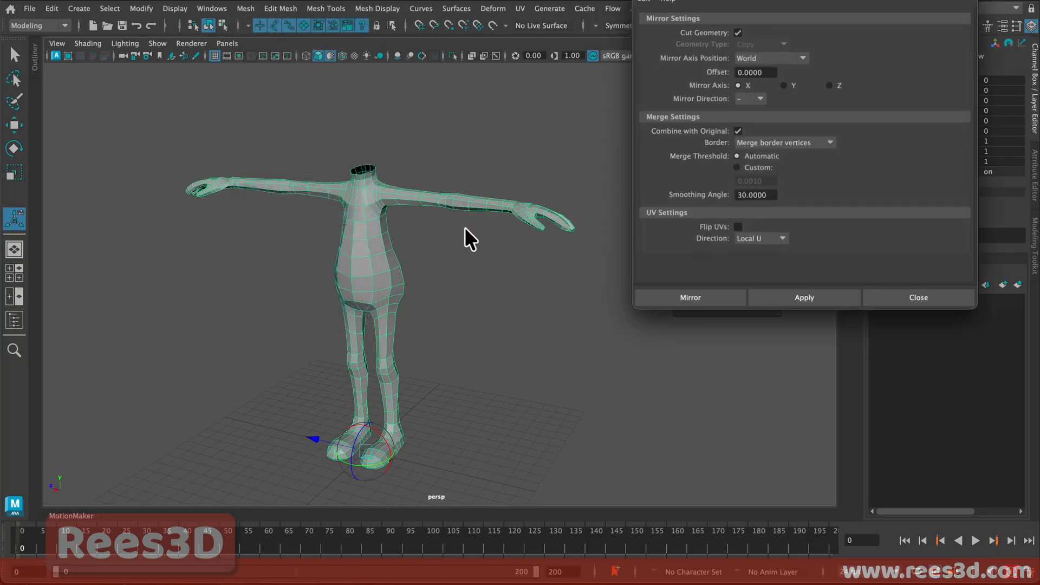
{"action": "left_click_drag", "start_coordinate": [776, 7], "coordinate": [442, 120]}
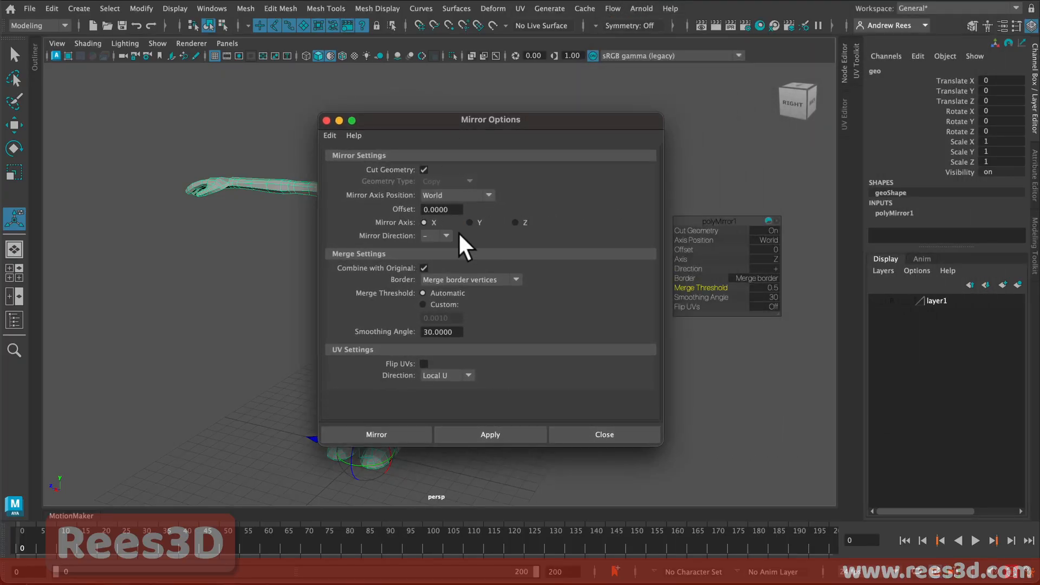
{"action": "left_click", "coordinate": [326, 120]}
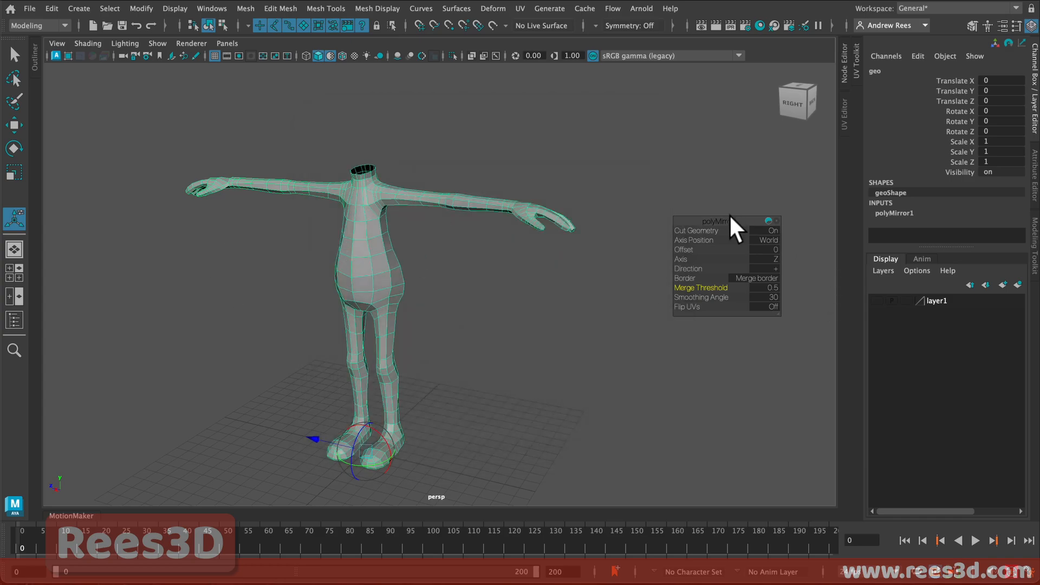
{"action": "left_click_drag", "start_coordinate": [730, 214], "coordinate": [703, 143]}
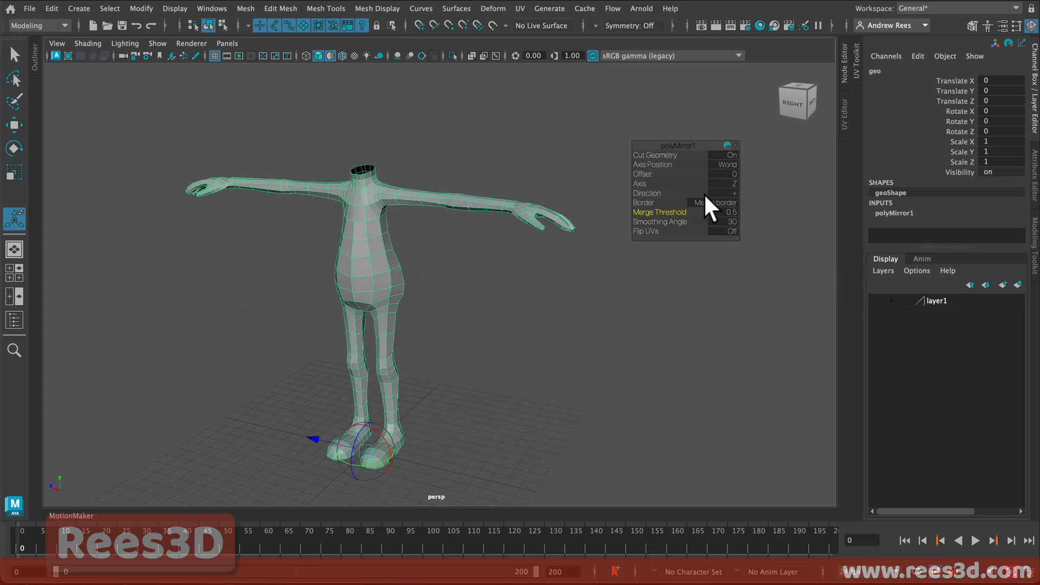
{"action": "left_click", "coordinate": [469, 291]}
{"action": "left_click_drag", "start_coordinate": [457, 344], "coordinate": [541, 289], "text": "alt"}
{"action": "left_click", "coordinate": [478, 267]}
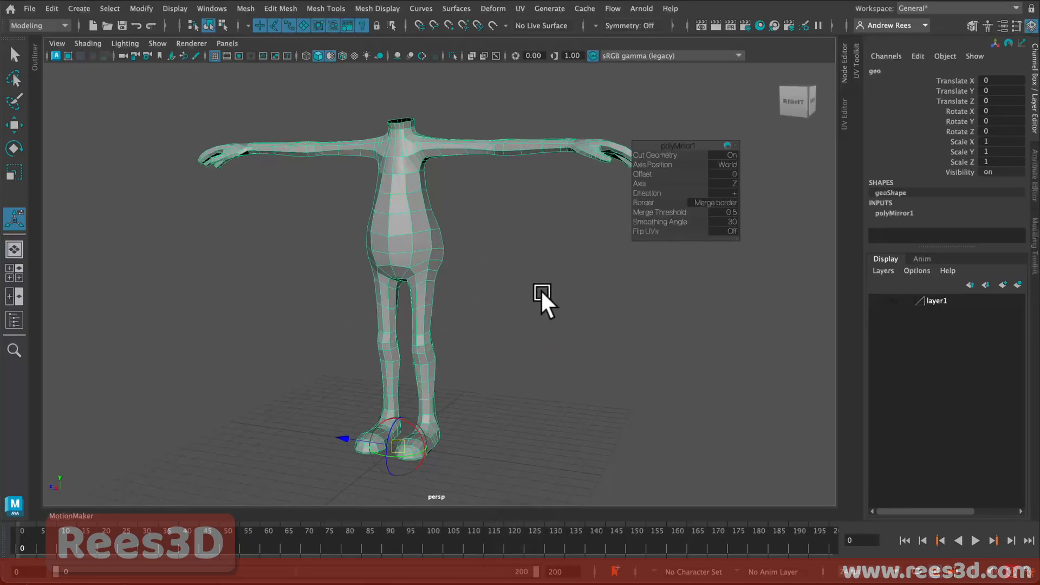